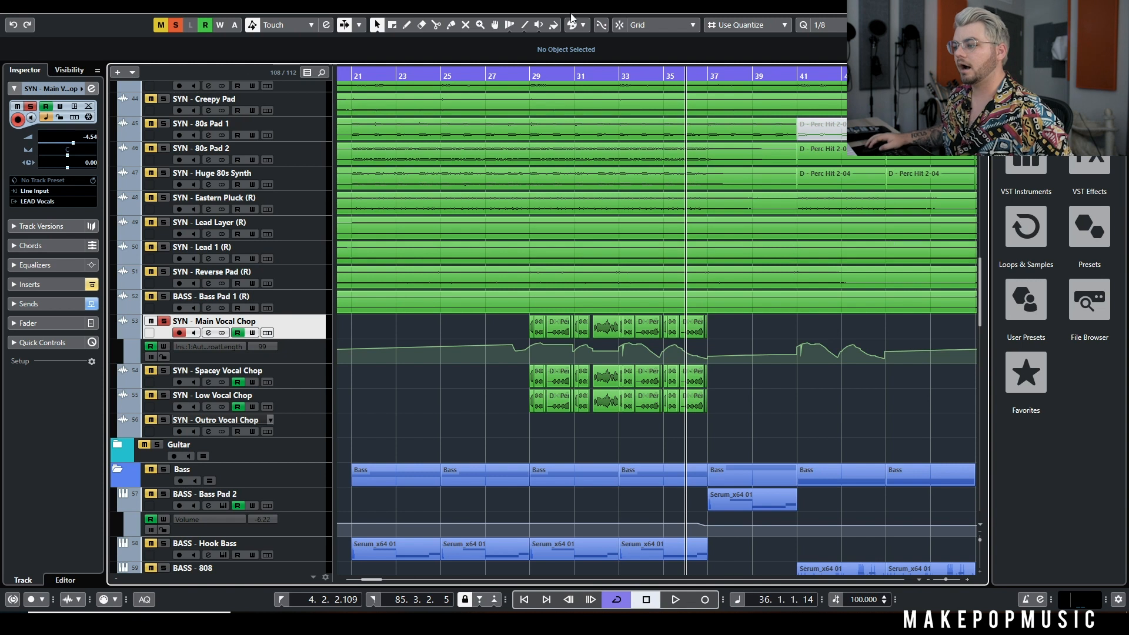
- Duplicate the SYN - Main Vocal Chop track and solo the duplicate instead of the original
scroll(531, 322, "down", 3)
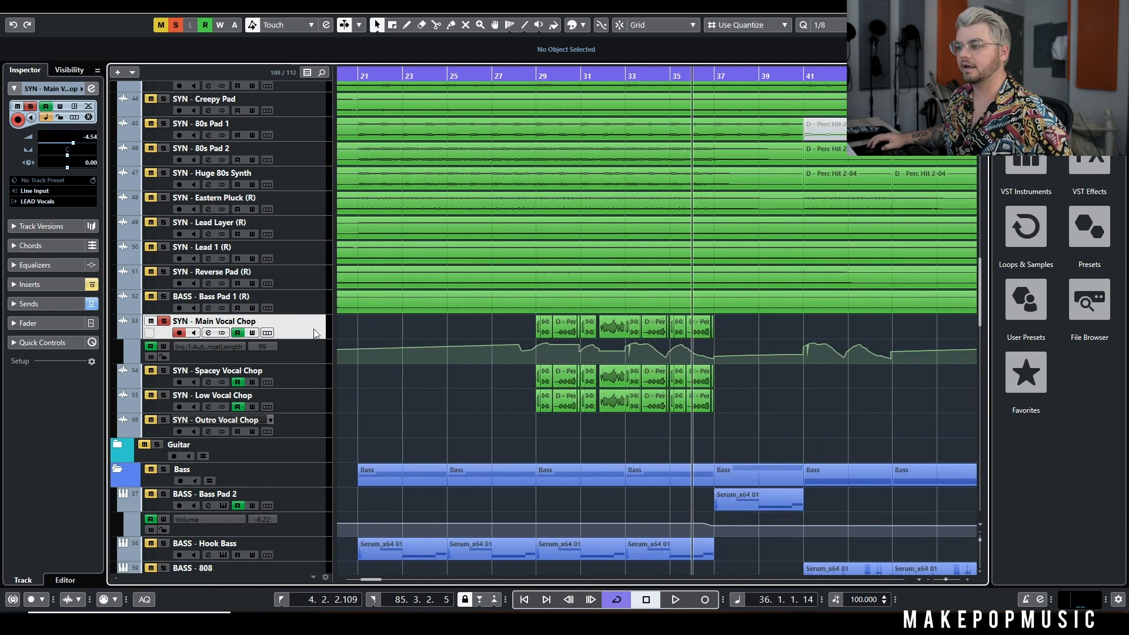
right_click(313, 331)
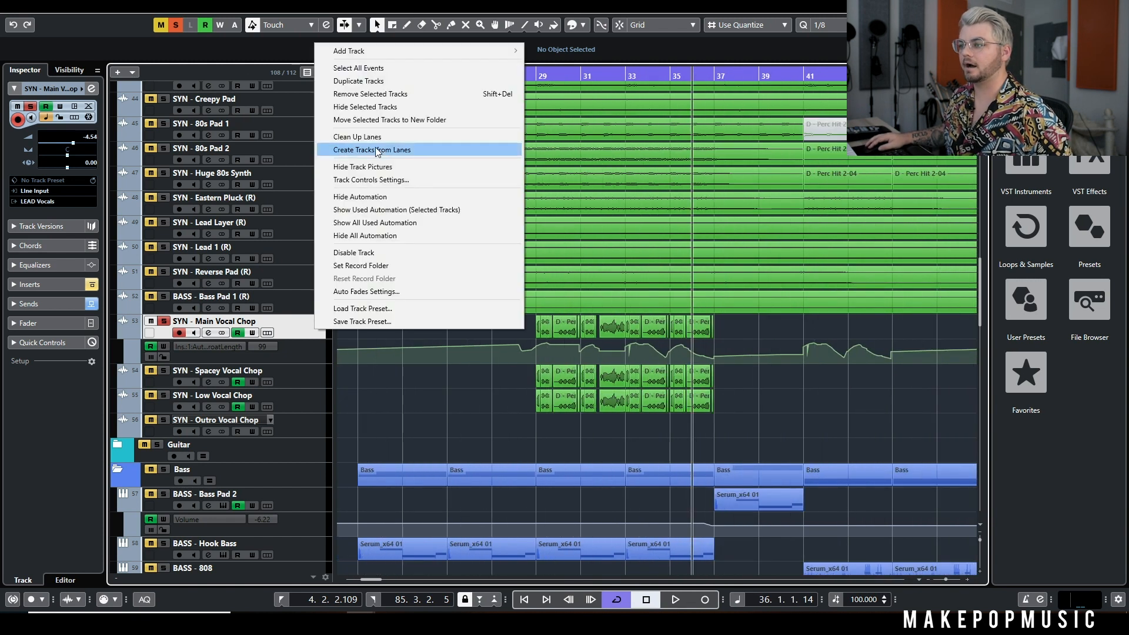
left_click(373, 83)
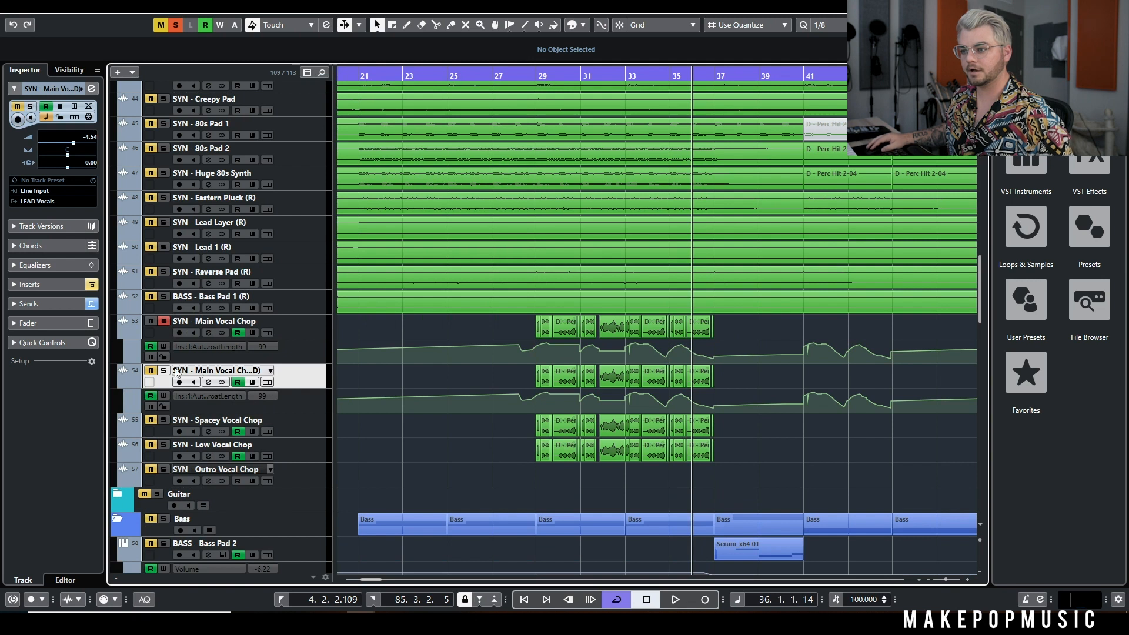
left_click(164, 330)
left_click(163, 321)
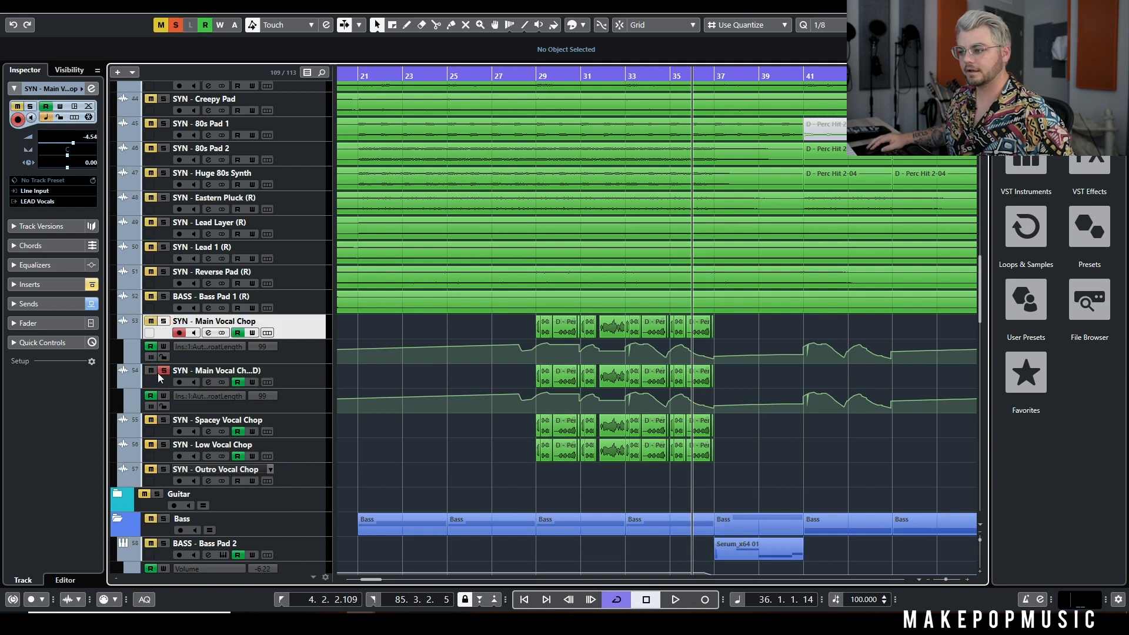
left_click(162, 372)
- Play the soloed duplicate track from bar 28 and examine its vocal slices and automation up to bar 37
left_click(527, 74)
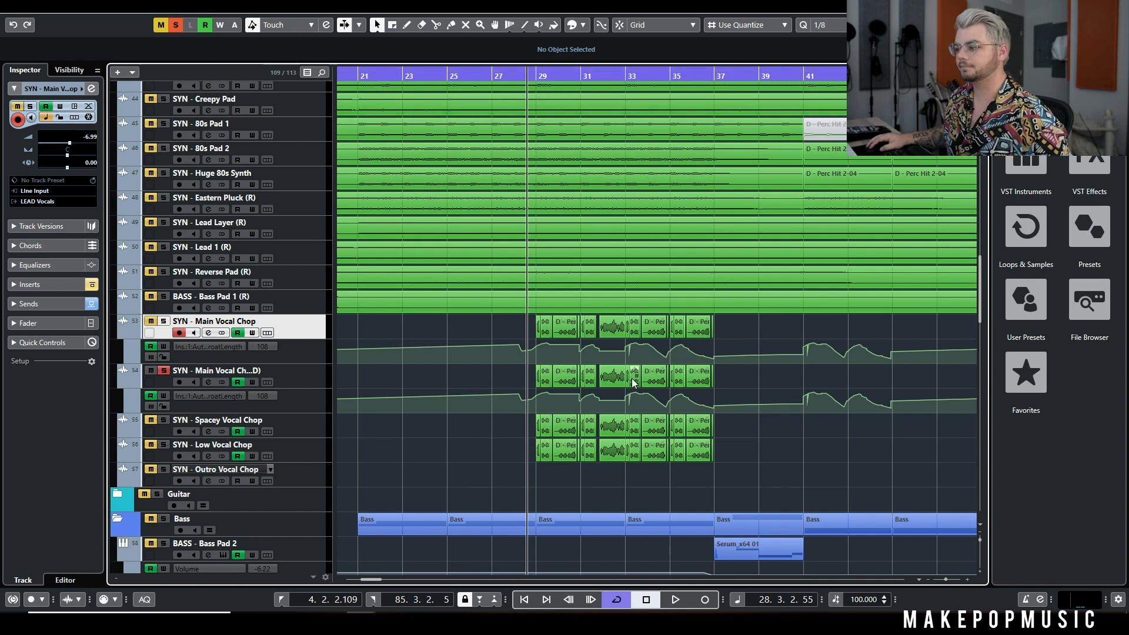
key("space")
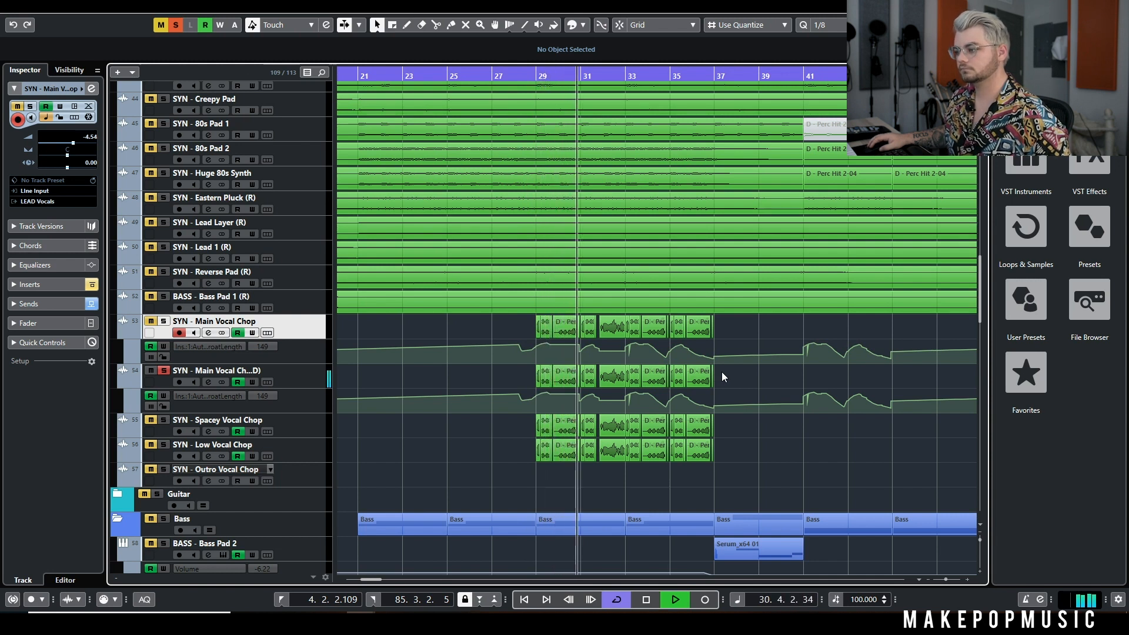
scroll(721, 372, "up", 7)
scroll(564, 426, "down", 3)
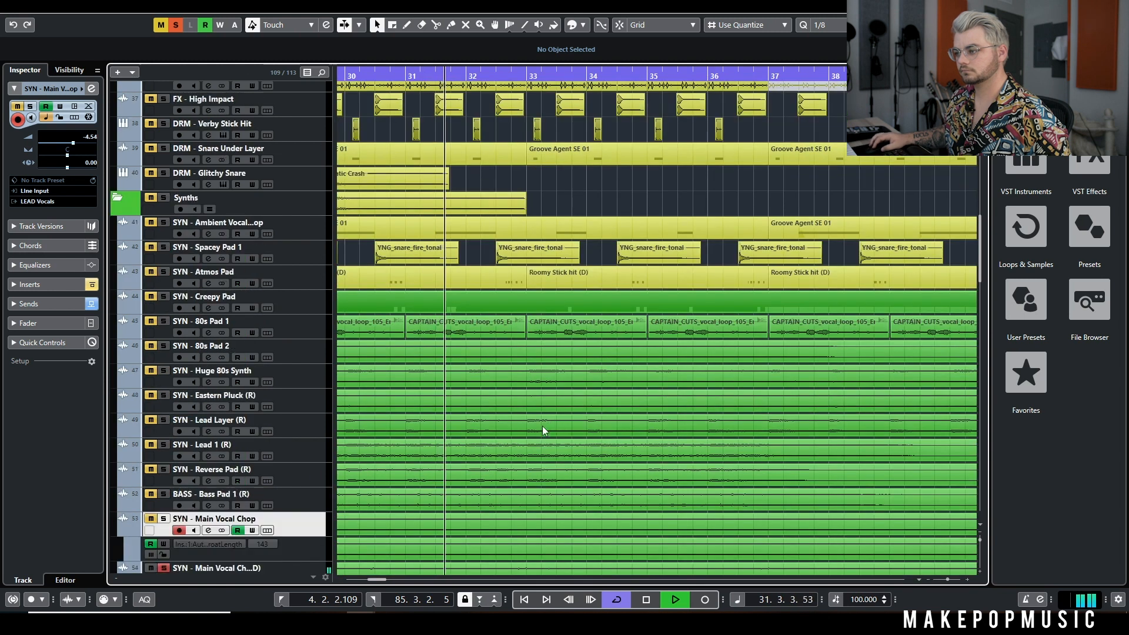
scroll(542, 426, "down", 6)
scroll(518, 330, "up", 4)
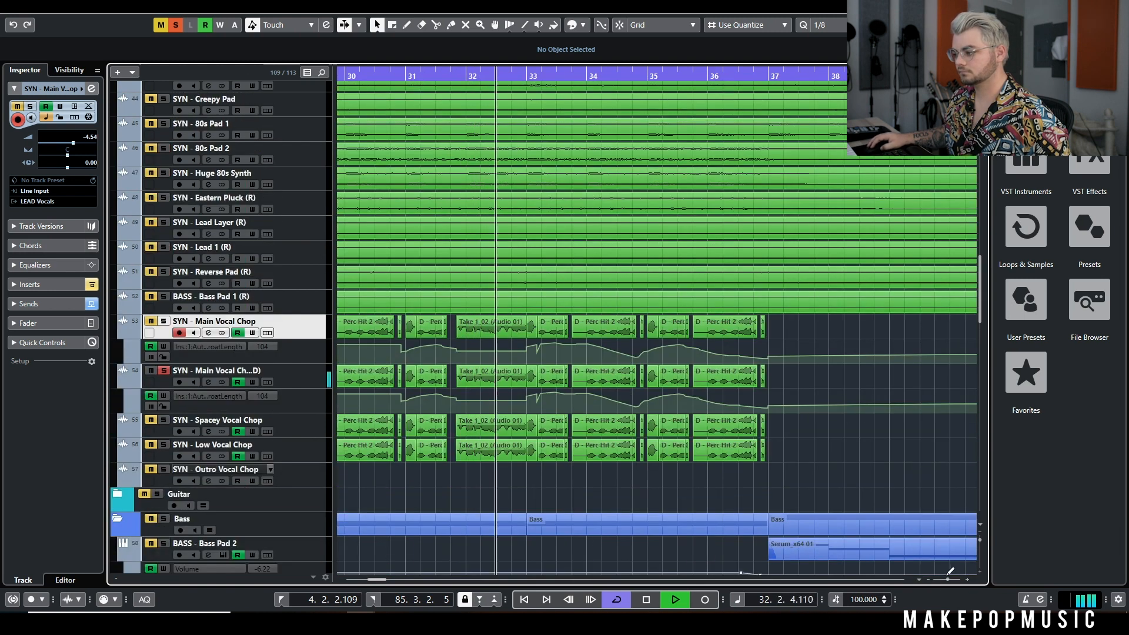
left_click_drag(946, 580, 949, 580)
scroll(835, 397, "down", 4)
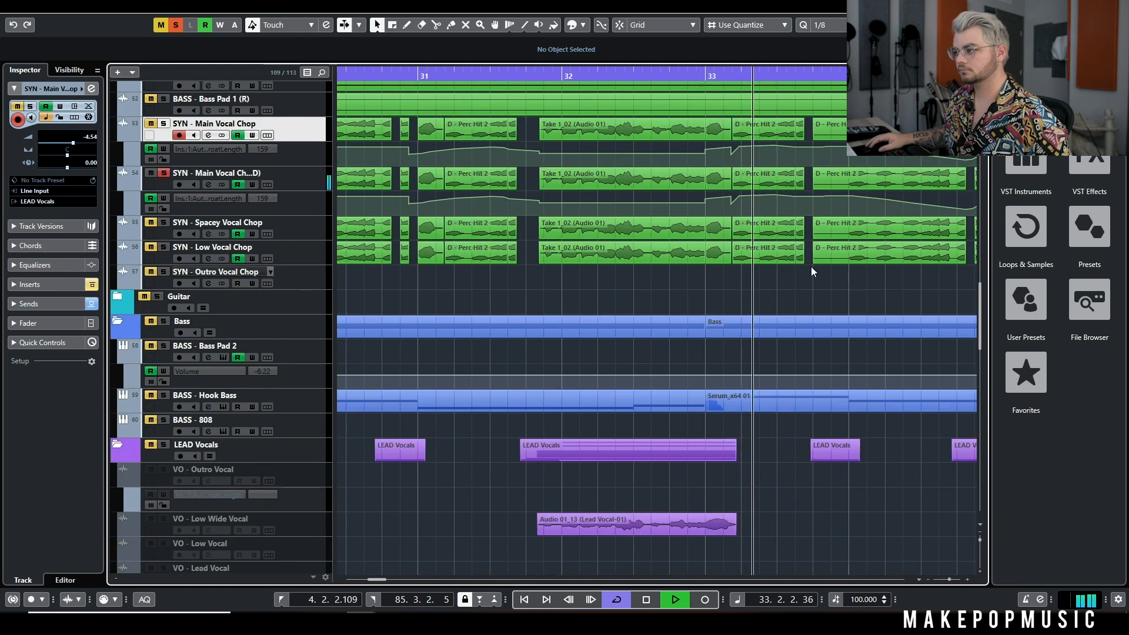
scroll(811, 266, "down", 1)
scroll(811, 268, "down", 4)
scroll(811, 268, "up", 2)
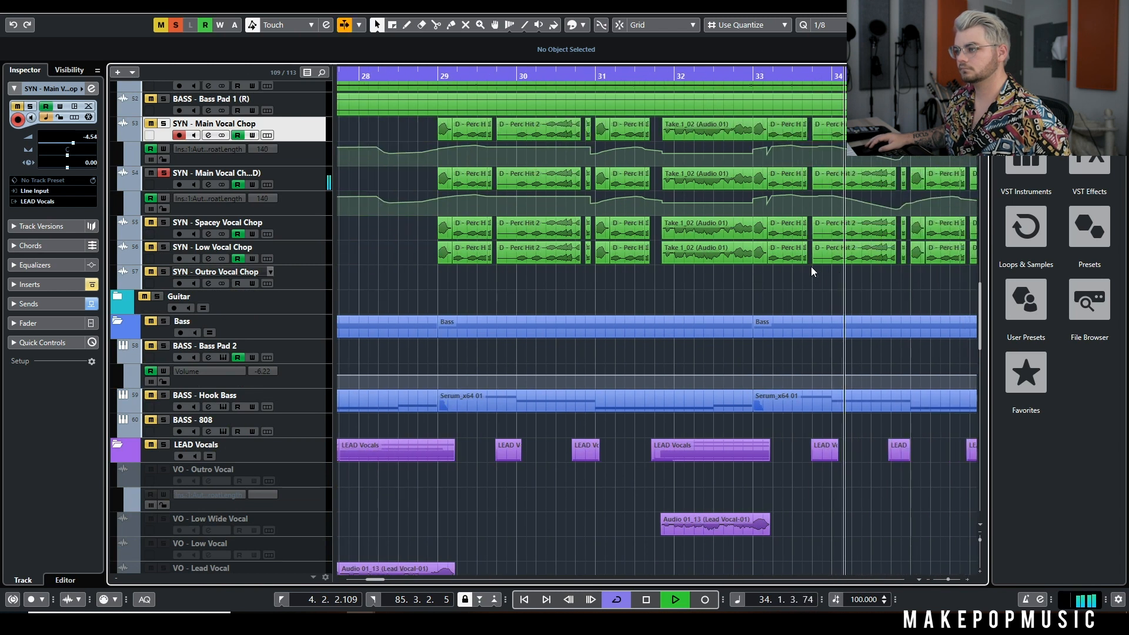
scroll(812, 268, "down", 1)
scroll(810, 266, "down", 1)
scroll(811, 267, "down", 1)
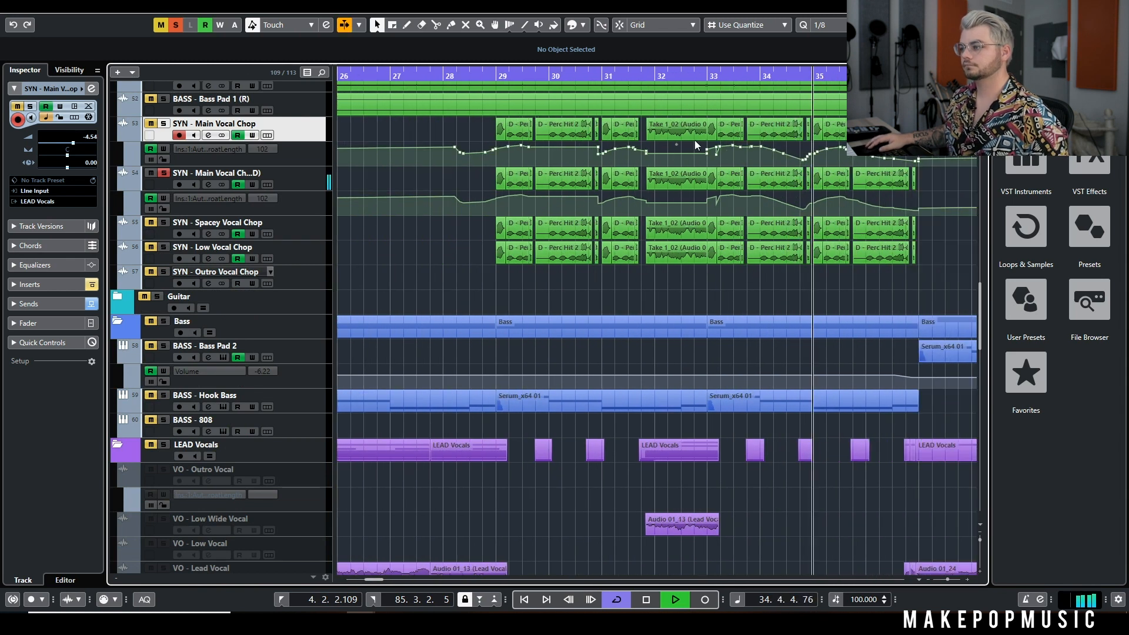
scroll(490, 137, "up", 5)
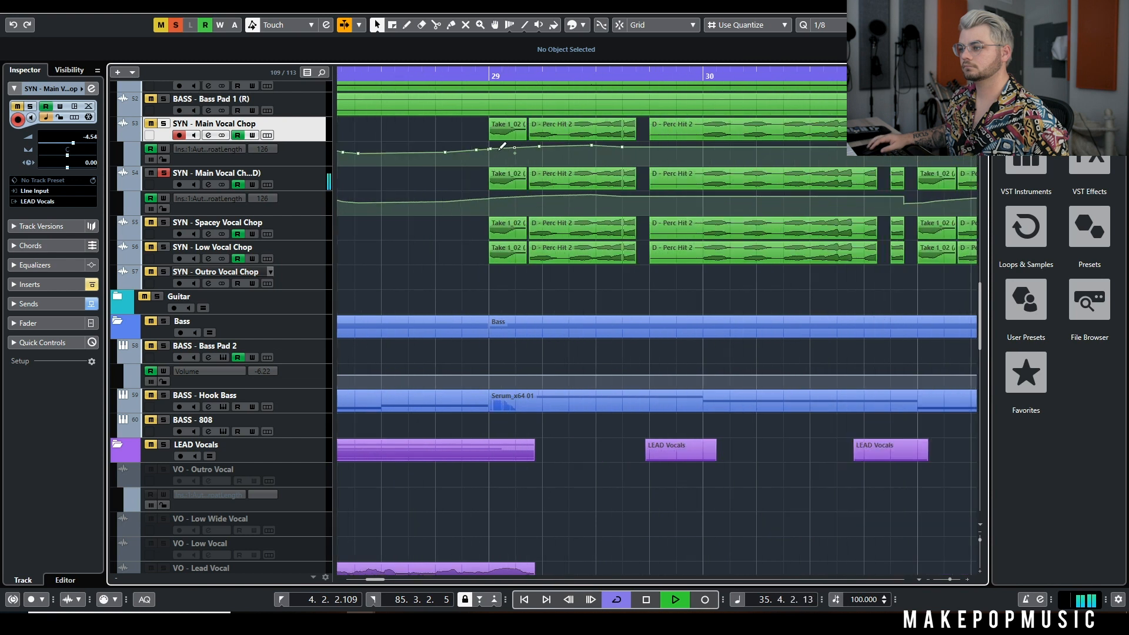
scroll(564, 186, "down", 5)
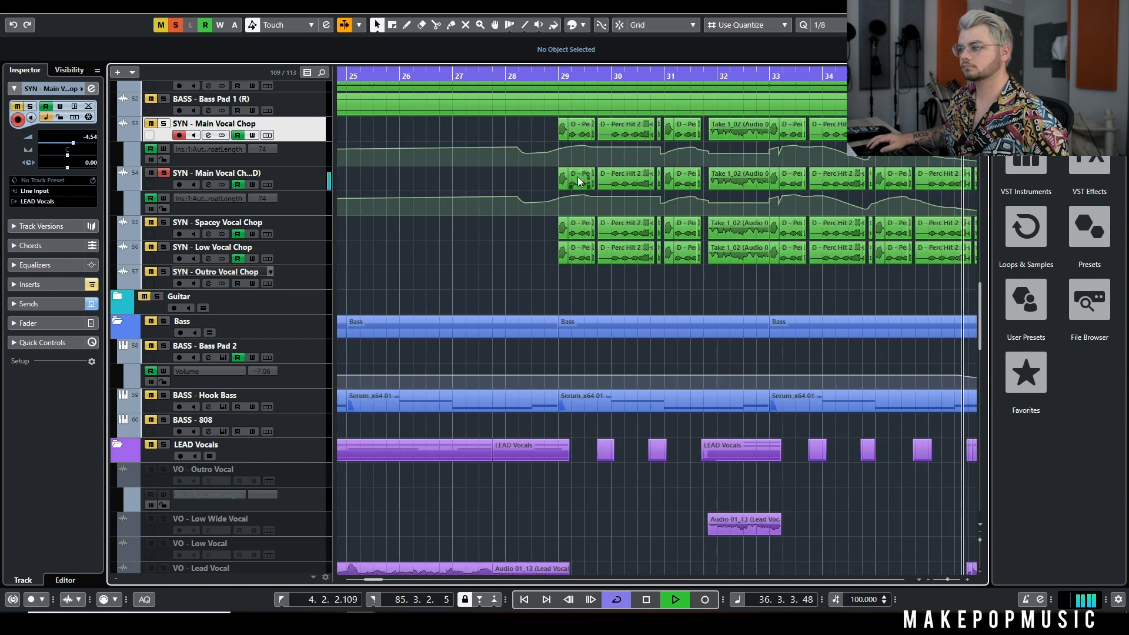
key("space")
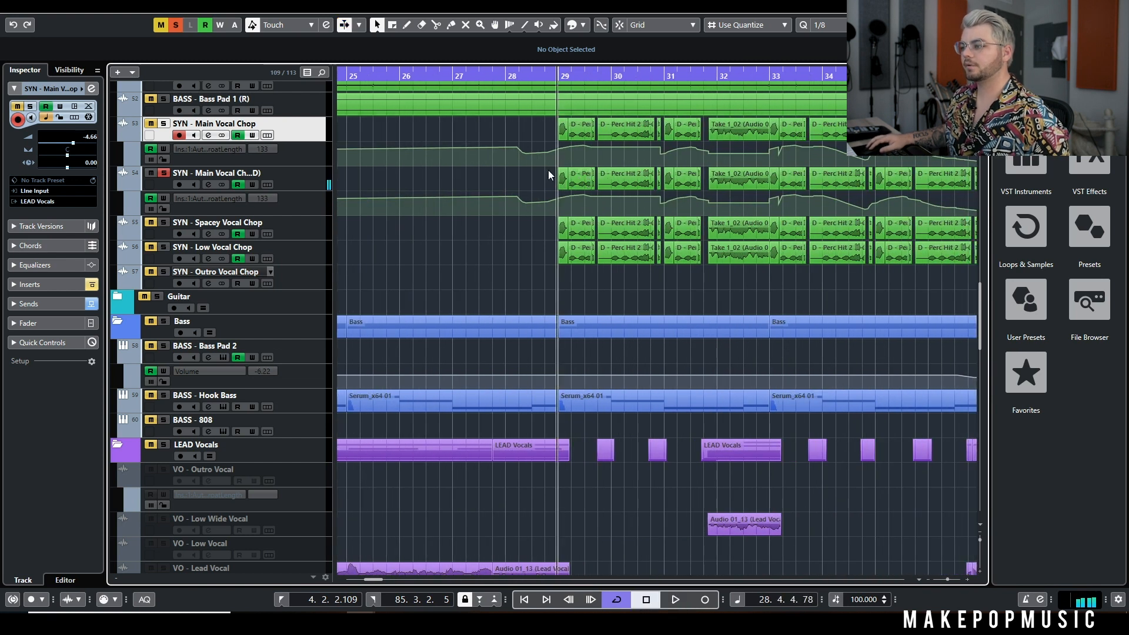
- Copy the first vocal slice at bar 29 on the duplicate track to the empty area at about 26.1.4
left_click(563, 179)
left_click(401, 74)
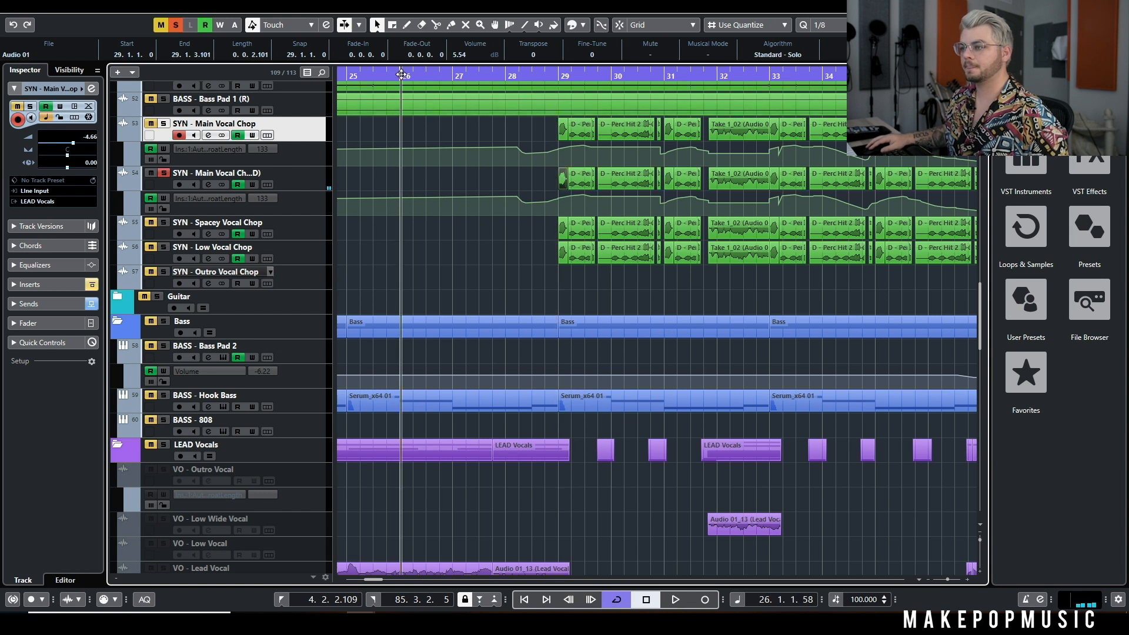
left_click_drag(406, 130, 419, 187)
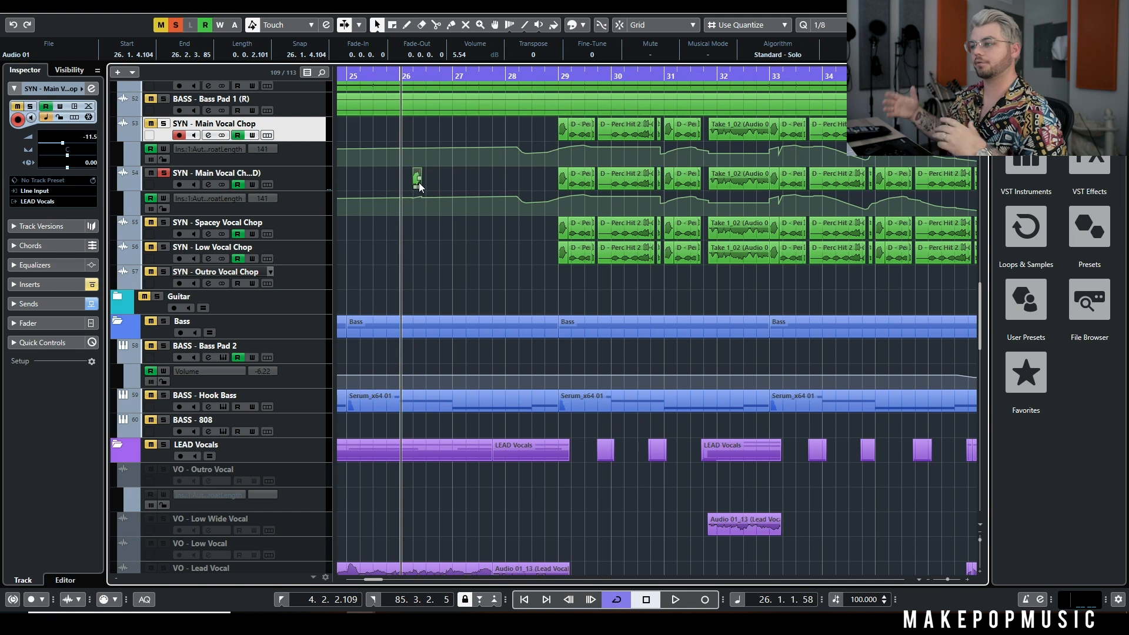
- Clear the solo, mute the remaining vocal chop tracks, and play the mix without them from just before bar 28
left_click(164, 176)
scroll(160, 176, "up", 3)
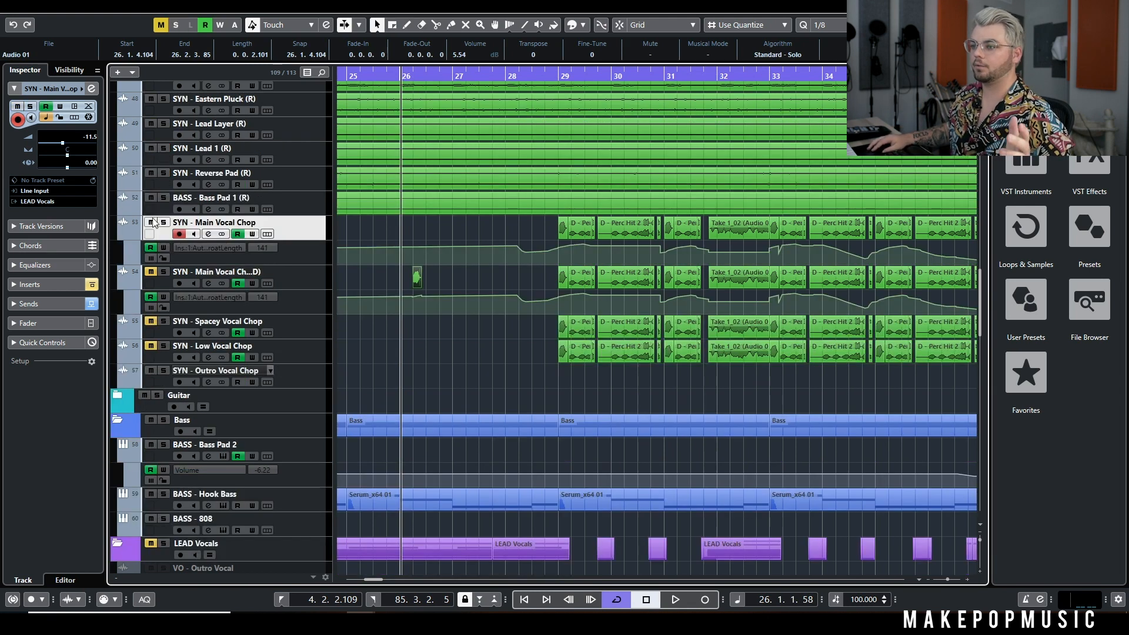
left_click(152, 370)
left_click(500, 74)
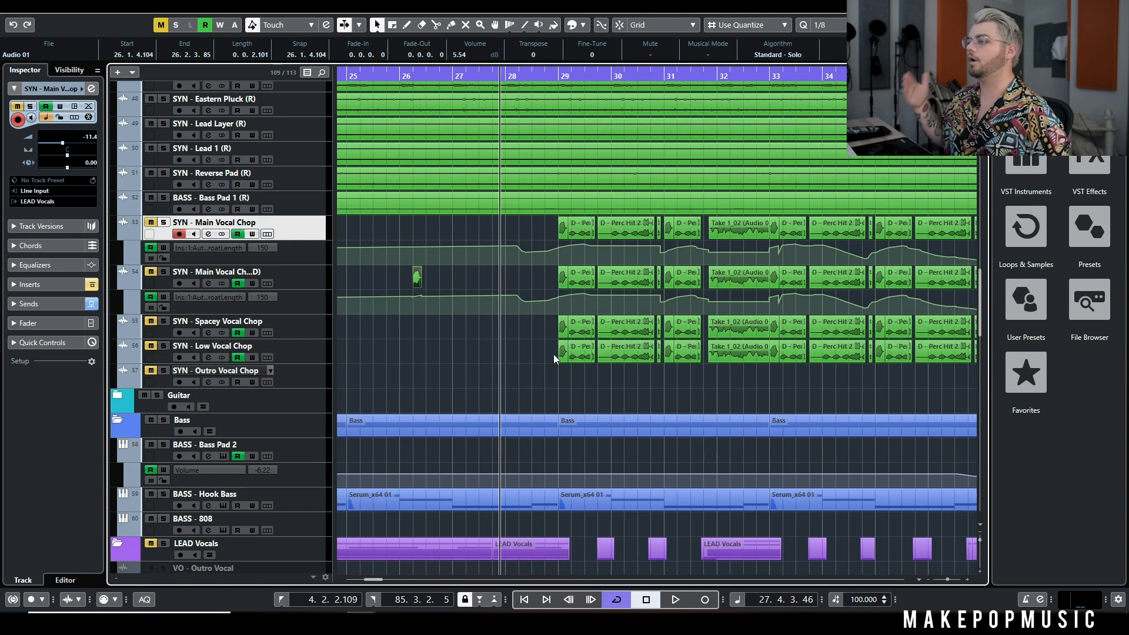
key("space")
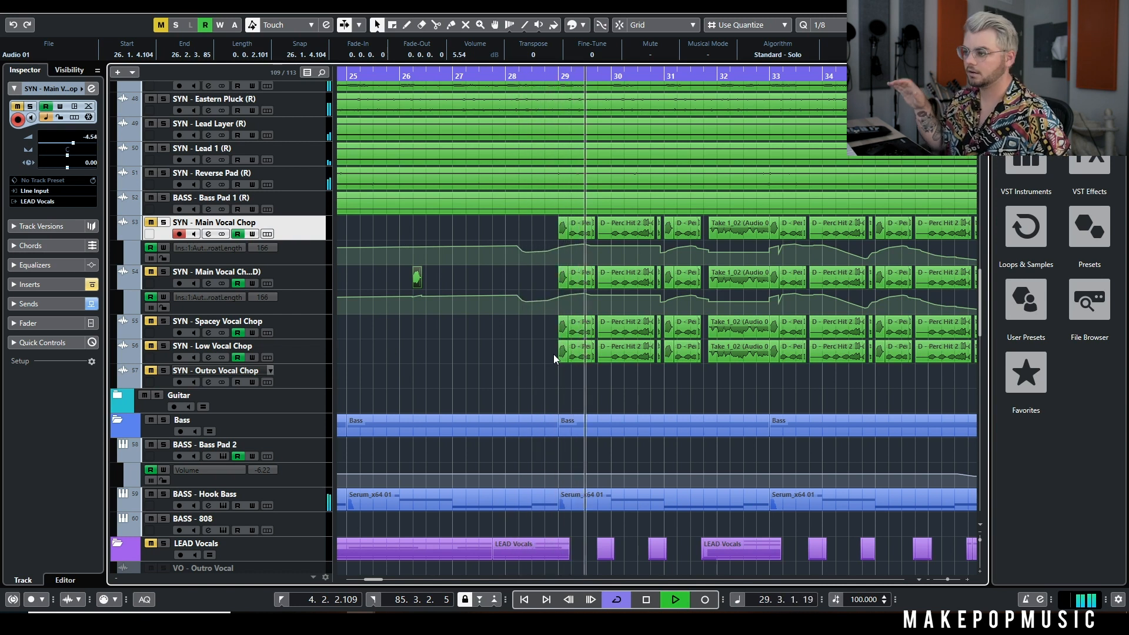
key("space")
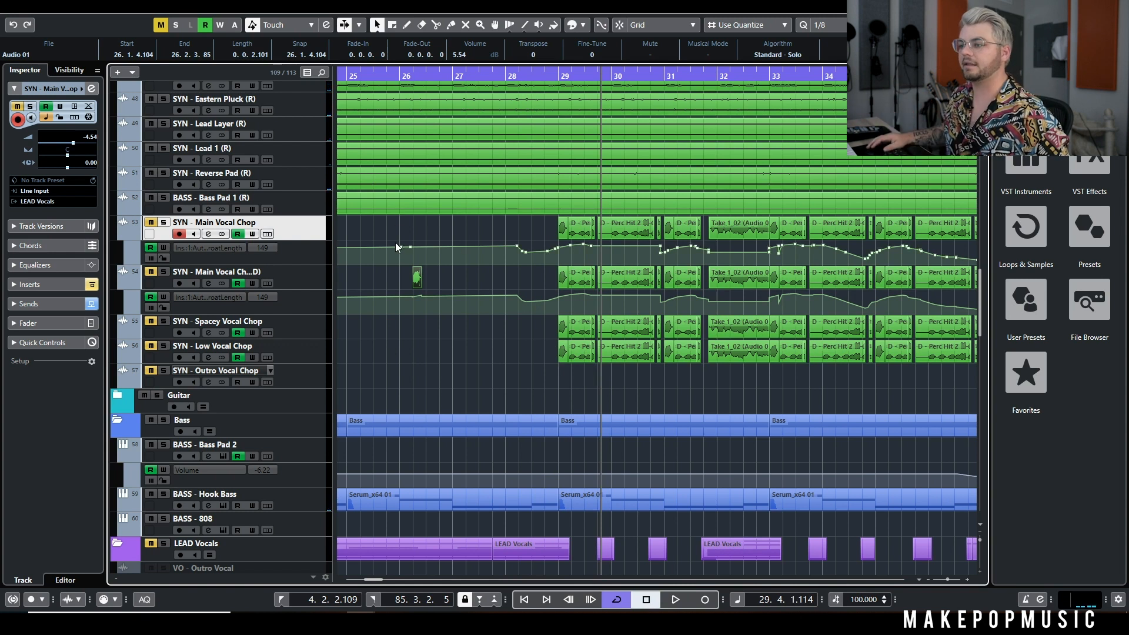
- Solo the duplicate vocal chop track and extend the copied slice's start back to about 24.3.4
scroll(423, 287, "up", 4, "ctrl")
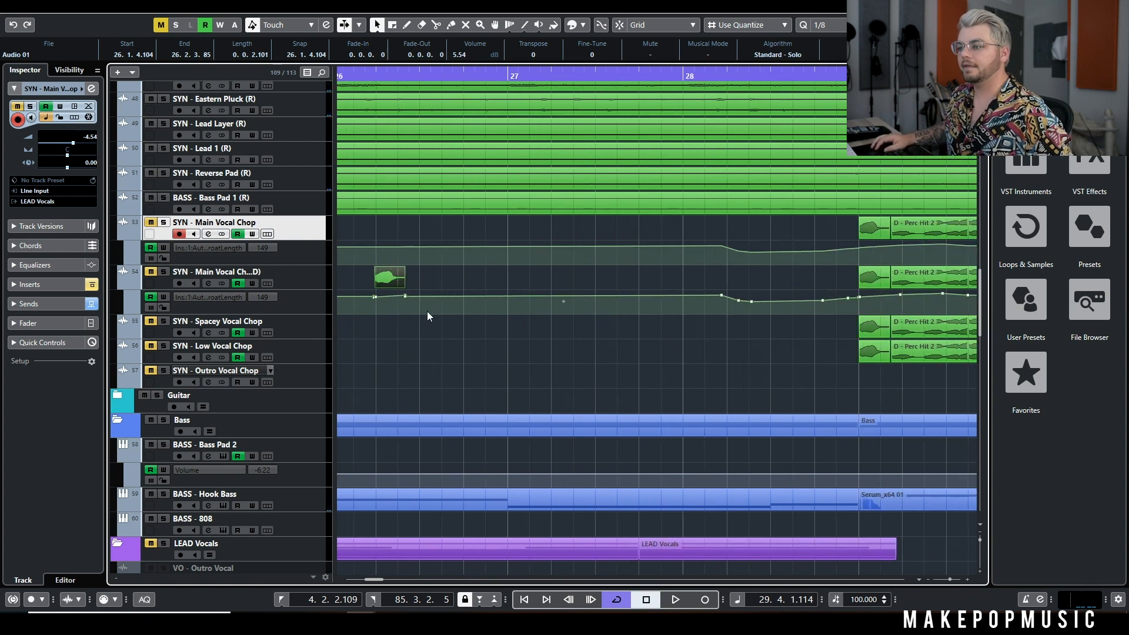
left_click(150, 272)
scroll(509, 253, "down", 5, "ctrl")
scroll(557, 294, "up", 4, "ctrl")
scroll(565, 295, "up", 6, "ctrl")
scroll(765, 283, "right", 3)
scroll(713, 272, "down", 5, "ctrl")
left_click(598, 76)
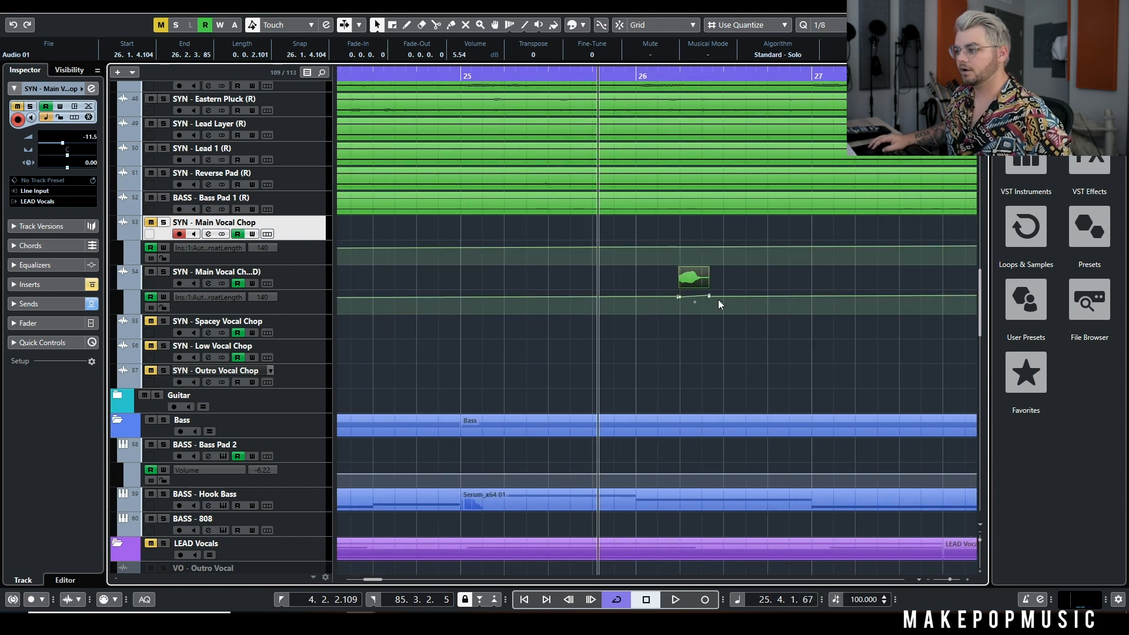
left_click_drag(678, 287, 414, 287)
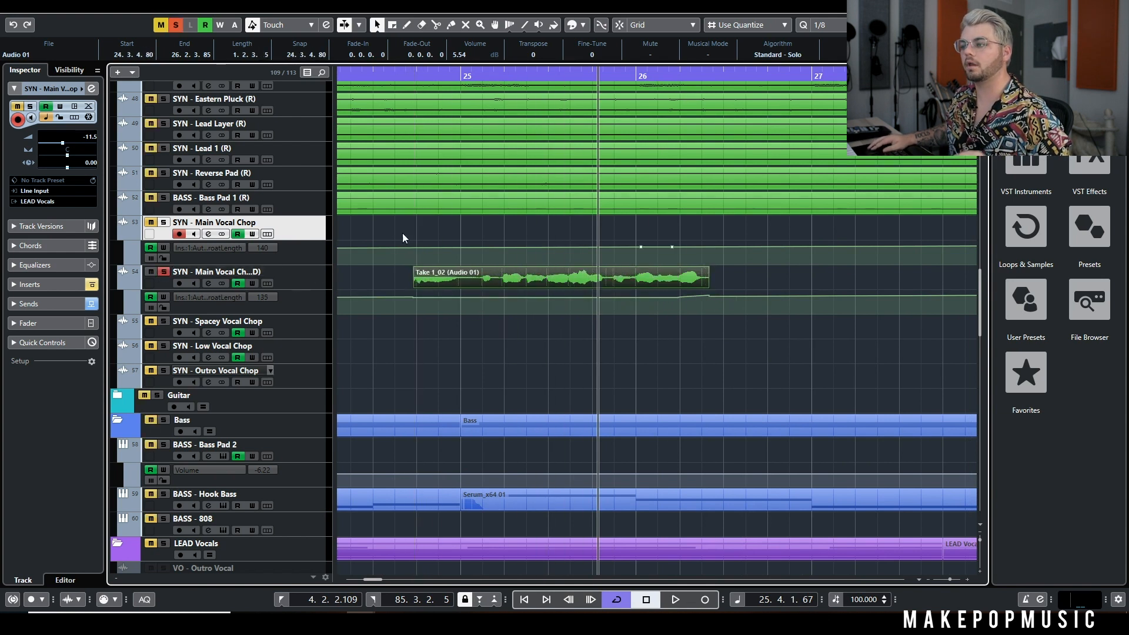
- Listen to the extended vocal slice from its beginning
left_click(395, 73)
key("space")
left_click(566, 280)
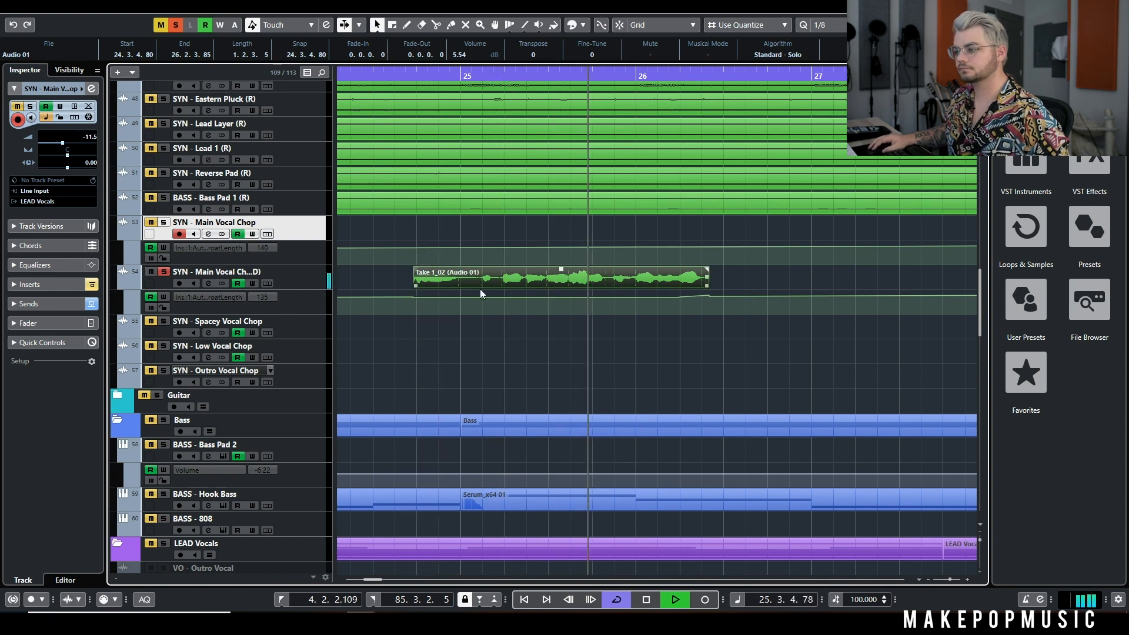
key("space")
- Trim the extended slice's start to 26.2.1 and play the shortened slice
left_click_drag(416, 287, 681, 285)
key("g")
left_click_drag(685, 75, 672, 75)
key("space")
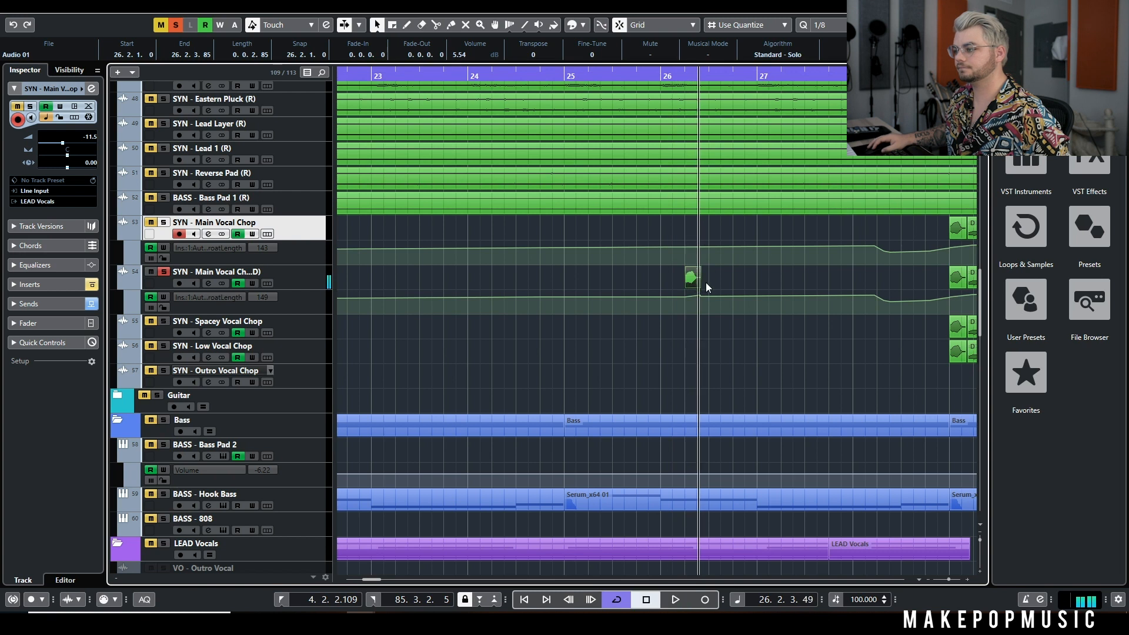
- Set the quantize preset to 1/16
scroll(705, 282, "up", 4)
left_click(824, 24)
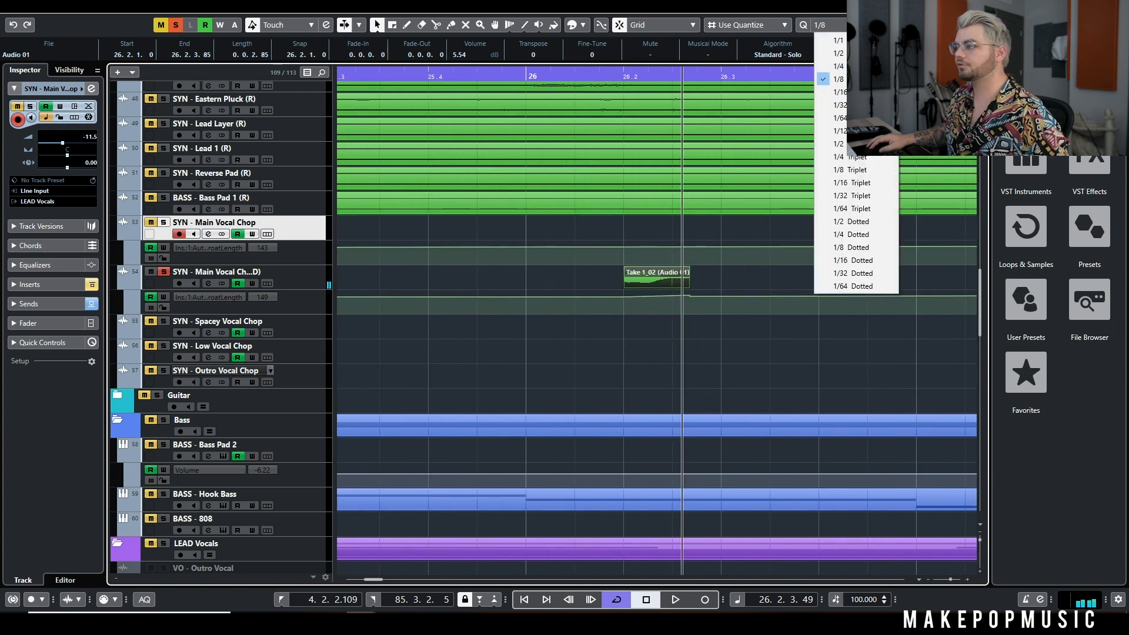
left_click(837, 92)
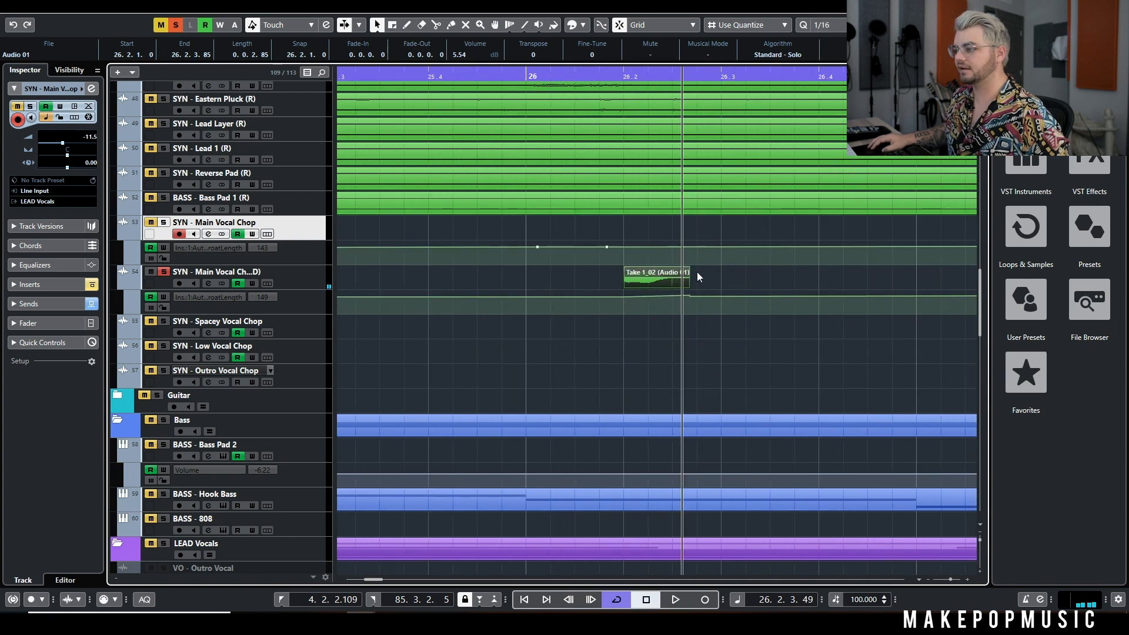
- Paste a copy of the slice at 26.2.4, place it on the duplicate track, and play both slices
left_click(702, 77)
key("ctrl+v")
left_click_drag(626, 78, 569, 88)
left_click_drag(714, 229, 714, 277)
key("space")
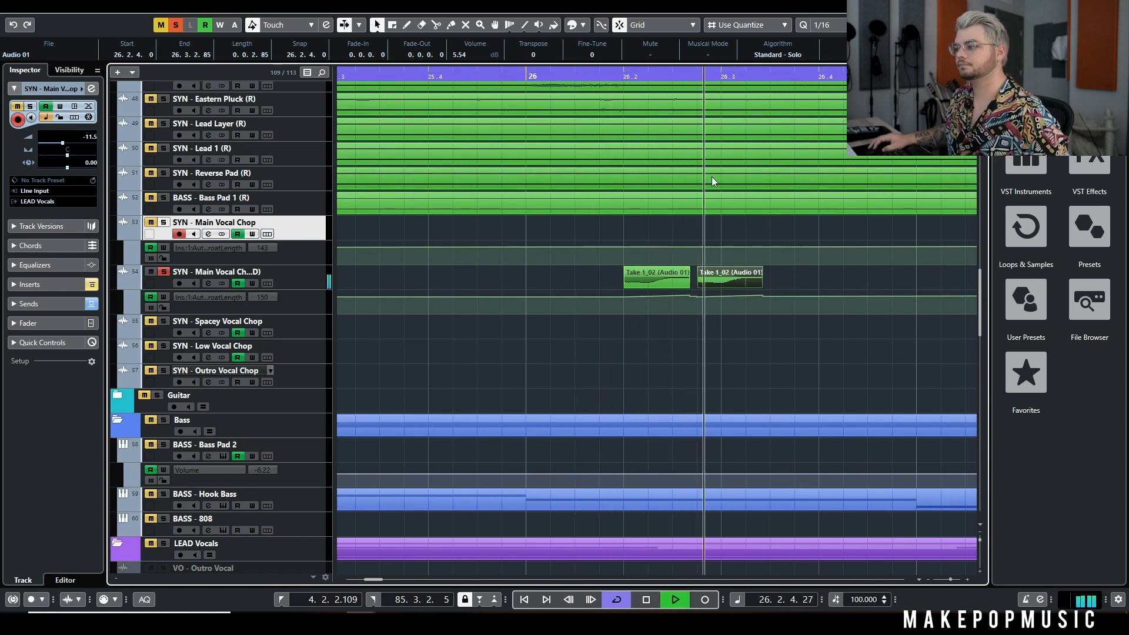
key("space")
- Paste a third copy of the slice at 26.3.3, place it on the duplicate track, and play it
left_click(768, 75)
key("ctrl+v")
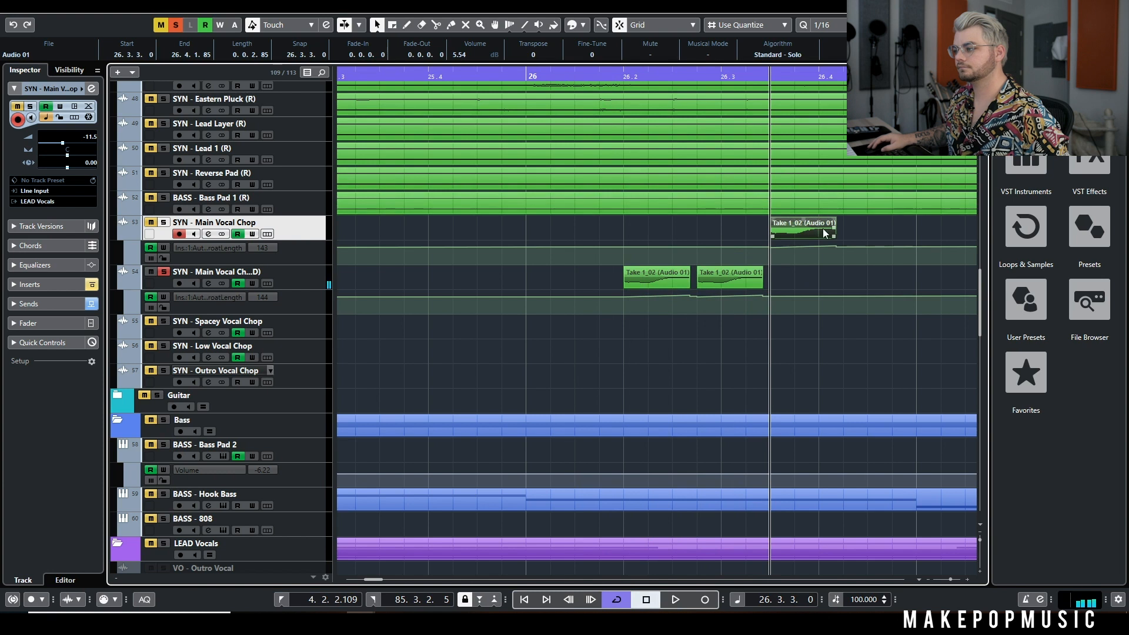
left_click_drag(806, 239, 809, 272)
key("space")
- Play the existing vocal chops on the duplicate track from bar 29 for comparison
scroll(820, 266, "down", 4)
scroll(822, 270, "right", 5)
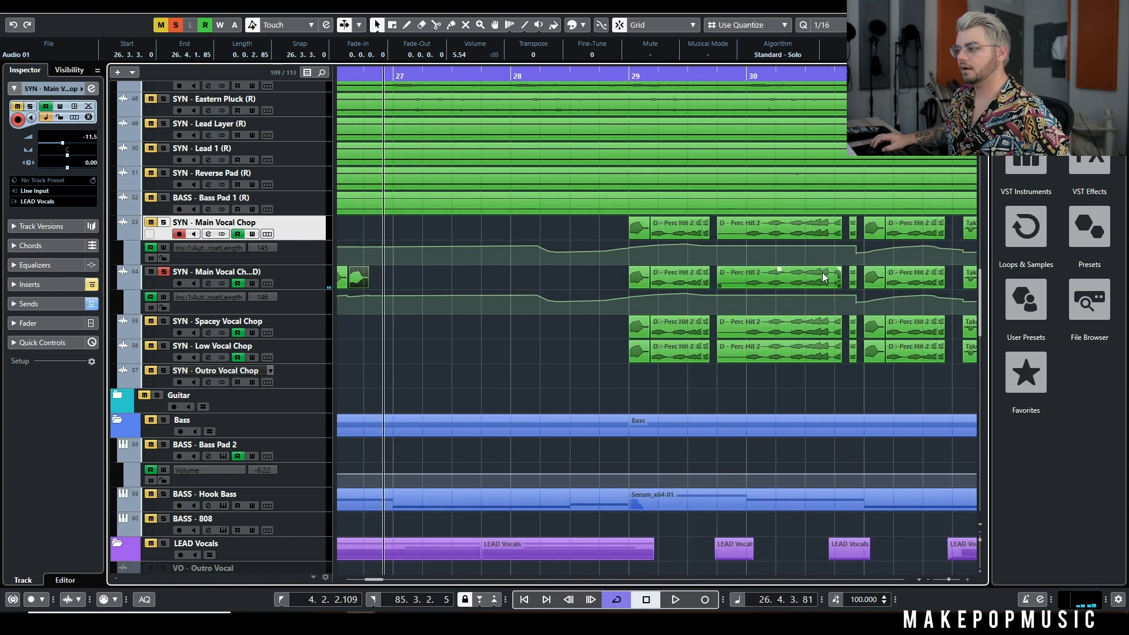
scroll(677, 283, "up", 3)
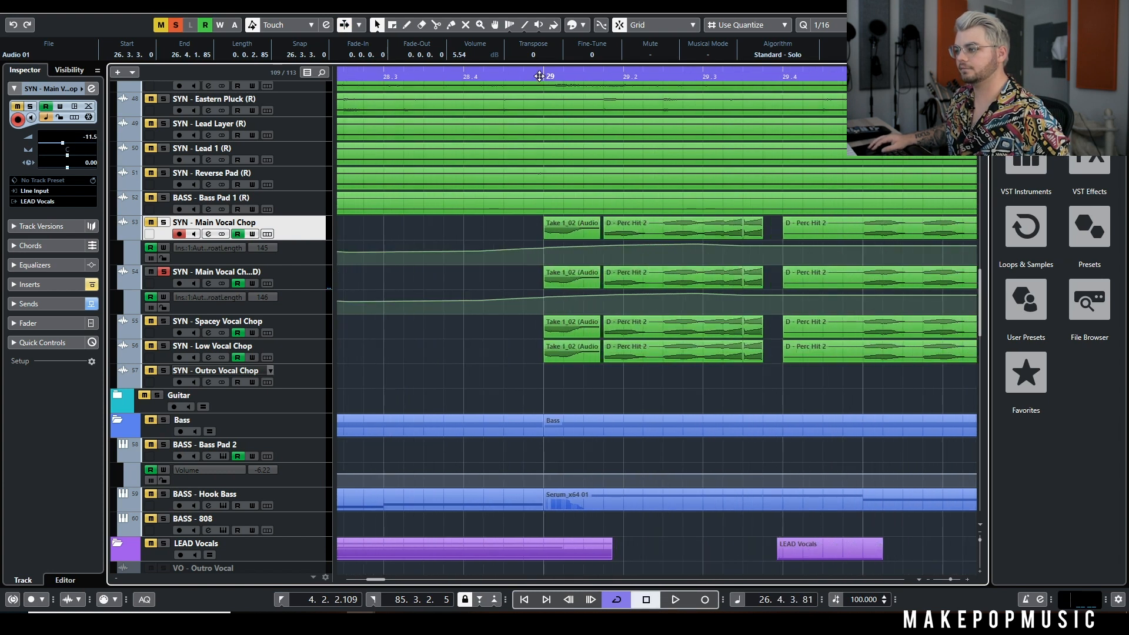
left_click(587, 77)
key("space")
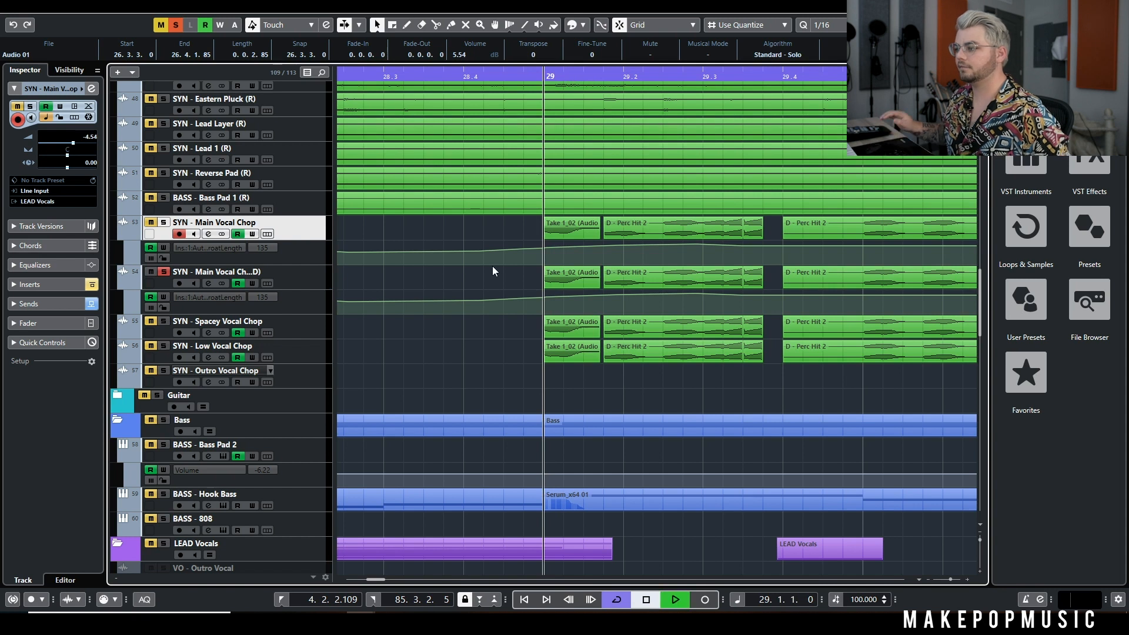
key("space")
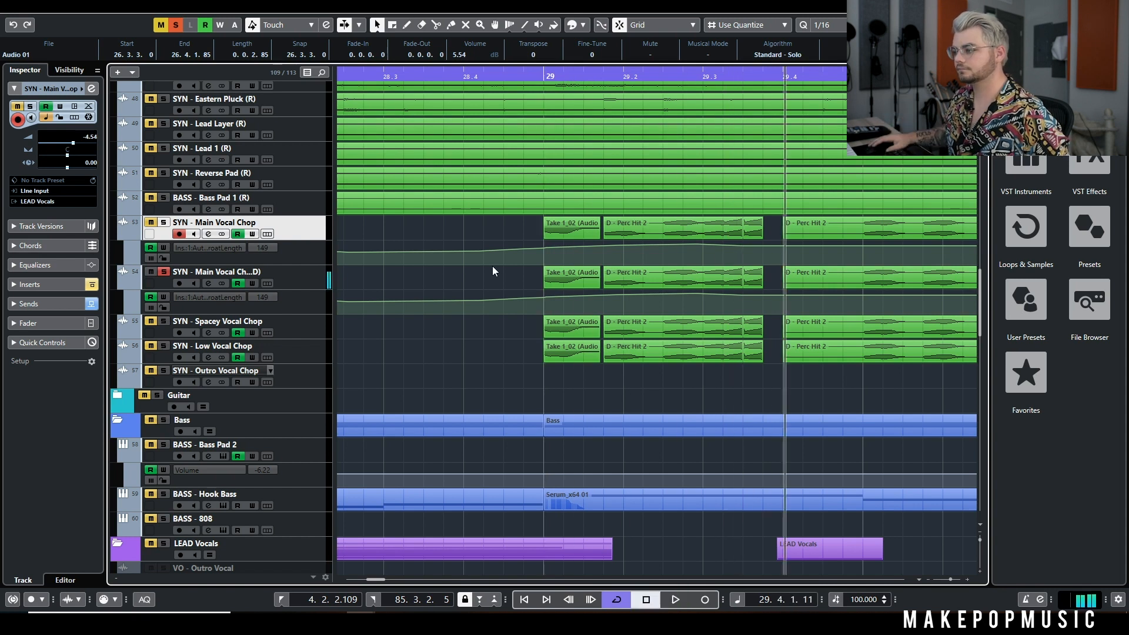
- Trim slices to one sixteenth note and paste repeats on the duplicate track, continuing the stutter pattern to 28.1.4
scroll(492, 266, "left", 5)
left_click_drag(605, 293, 580, 292)
left_click(582, 74)
key("ctrl+v")
left_click(602, 76)
key("ctrl+v")
left_click_drag(624, 221, 591, 275)
key("g")
- Play back the stuttered vocal pattern across bars 26 to 28
left_click(508, 77)
key("space")
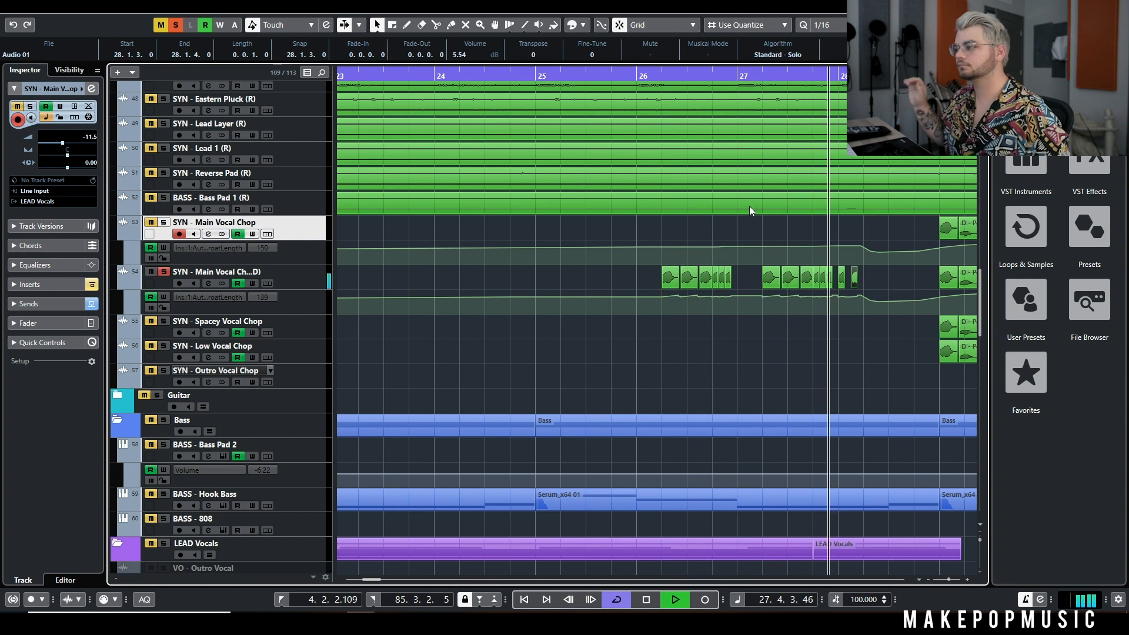
key("space")
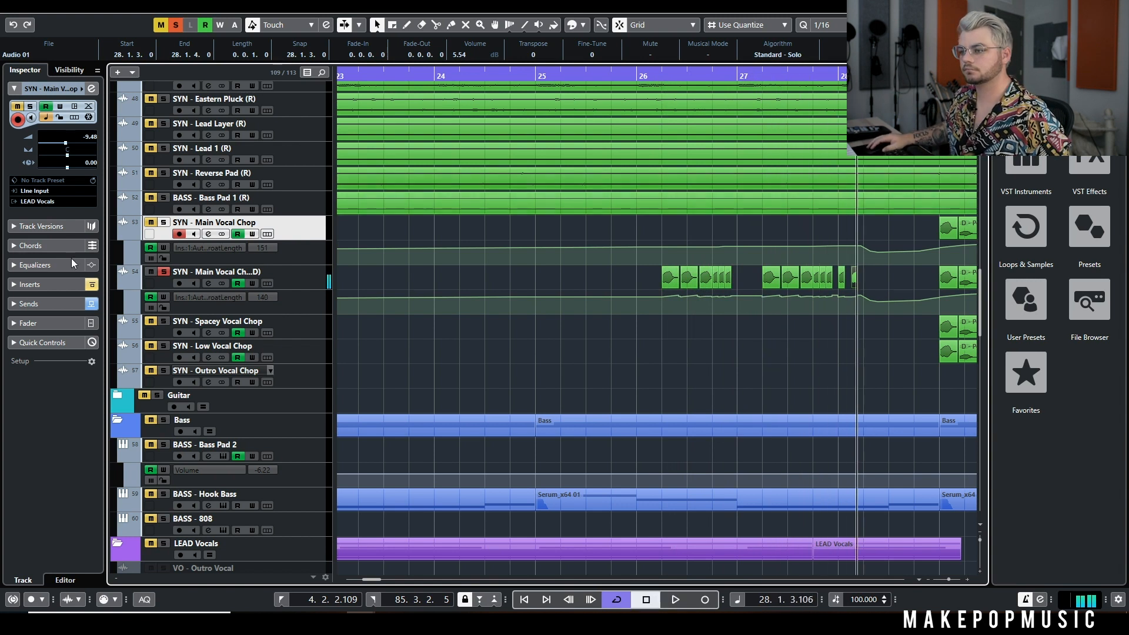
- Turn off all five sends in the duplicate Main Vocal Chop track's channel settings and close the settings
left_click(208, 283)
left_click(873, 266)
left_click(873, 295)
left_click(873, 324)
left_click(873, 353)
left_click(872, 383)
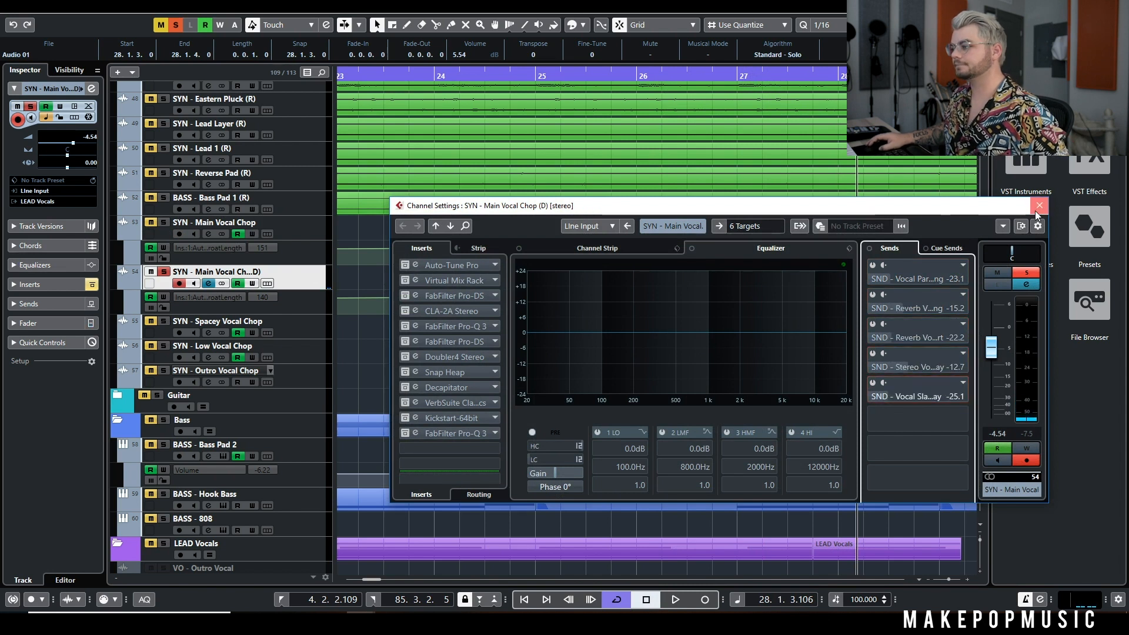
left_click(1039, 205)
- Look over the tracks surrounding the stutter pattern and play it from bar 26 without its sends
left_click(648, 76)
scroll(785, 179, "down", 2)
scroll(751, 249, "down", 2)
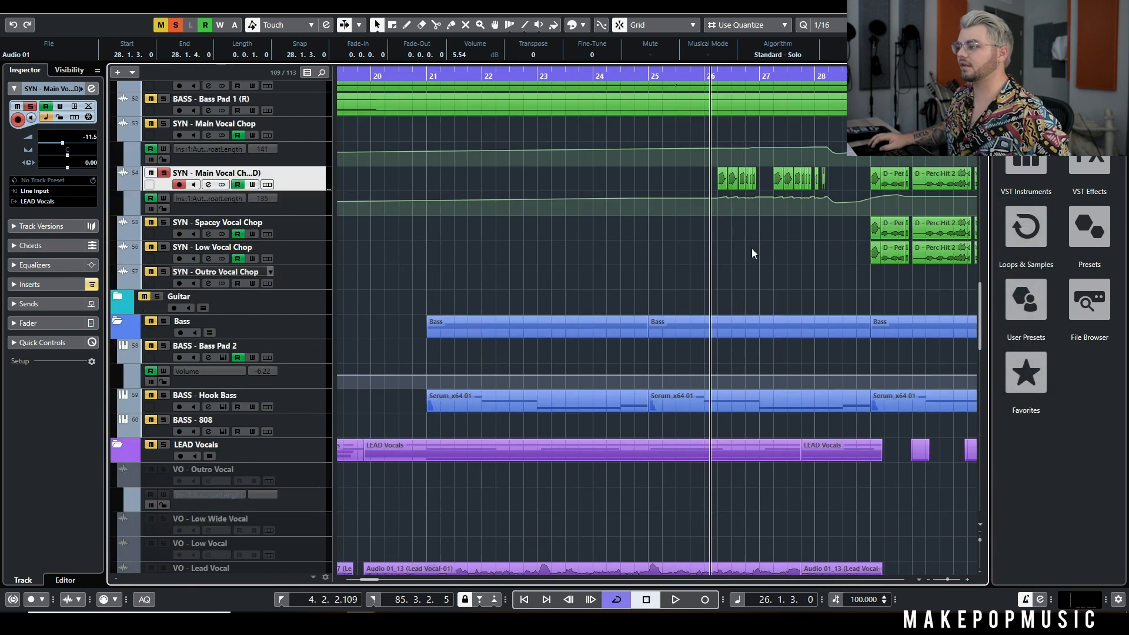
scroll(746, 248, "down", 2)
scroll(755, 188, "up", 5)
scroll(780, 374, "up", 2)
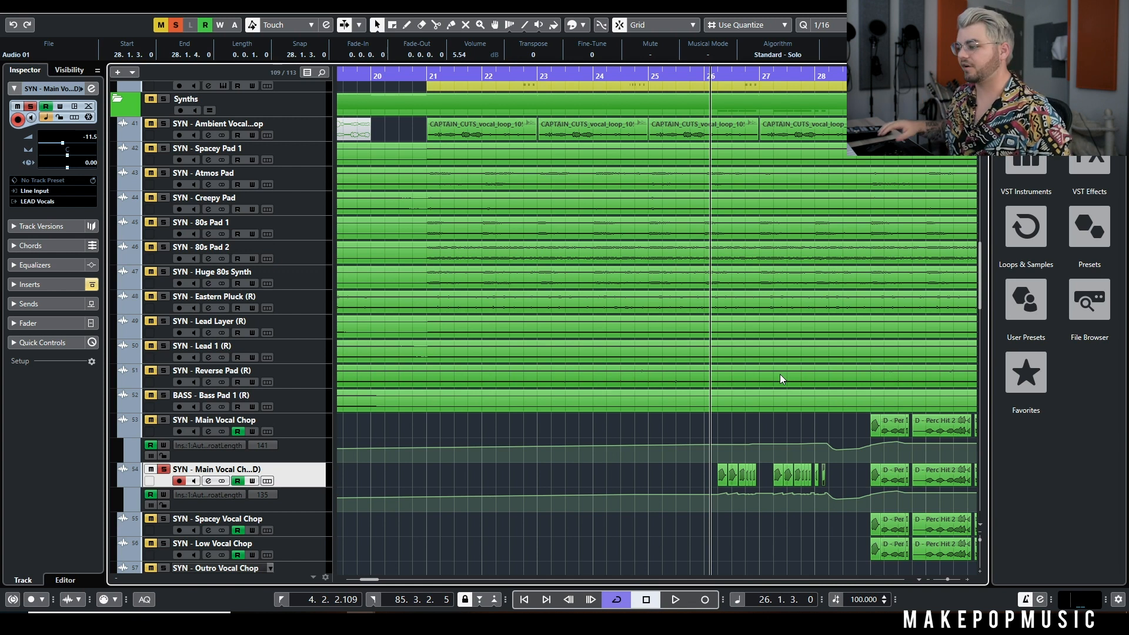
scroll(782, 375, "down", 5)
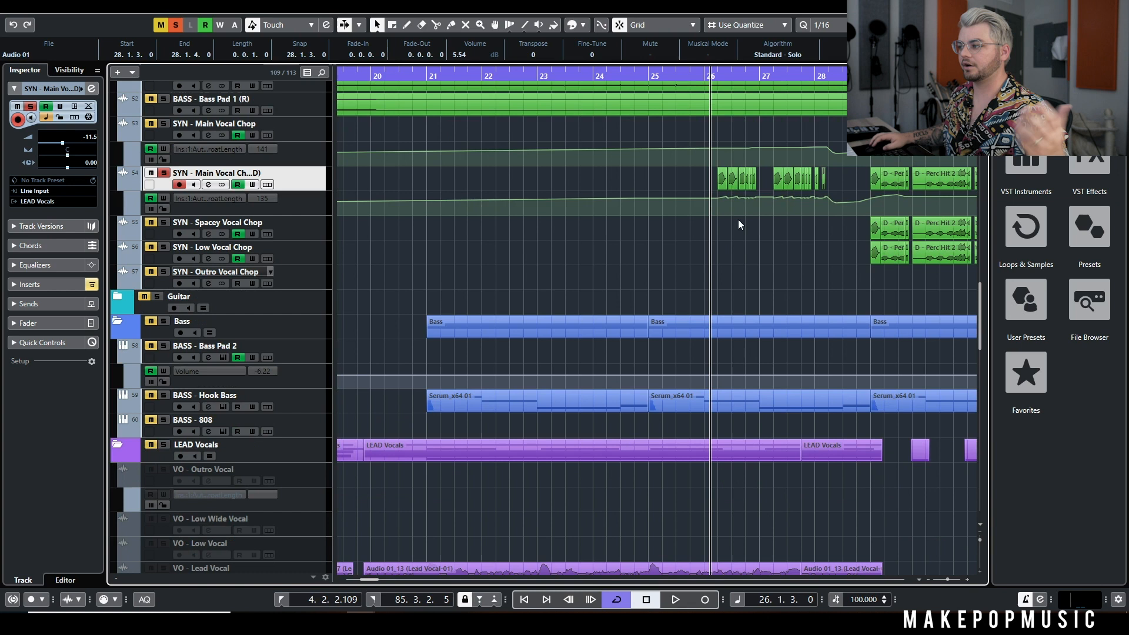
scroll(747, 242, "down", 3, "ctrl")
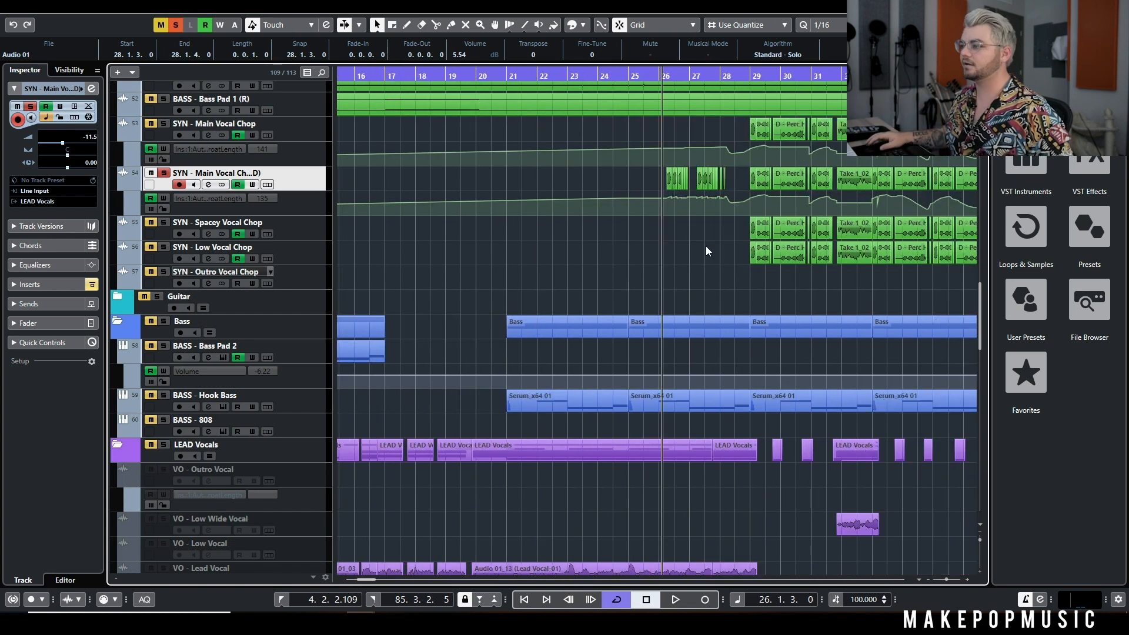
scroll(689, 254, "up", 3, "ctrl")
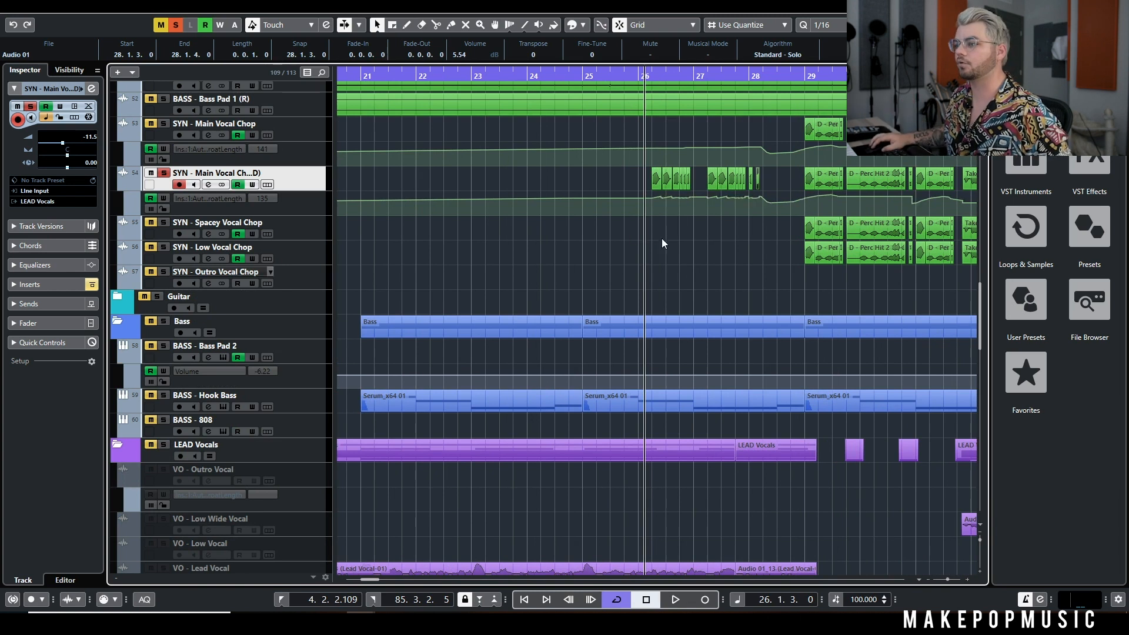
scroll(658, 242, "down", 1, "ctrl")
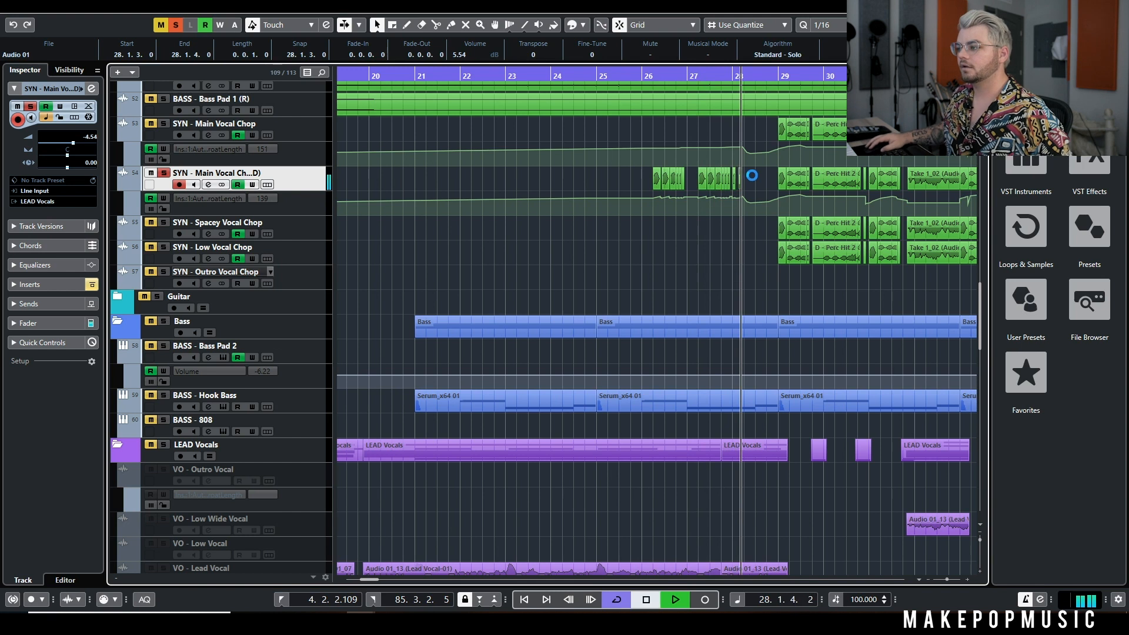
key("space")
- Render all stutter slices before bar 29 in place as one event with Channel Settings processing, muting the source events
left_click_drag(751, 179, 580, 184)
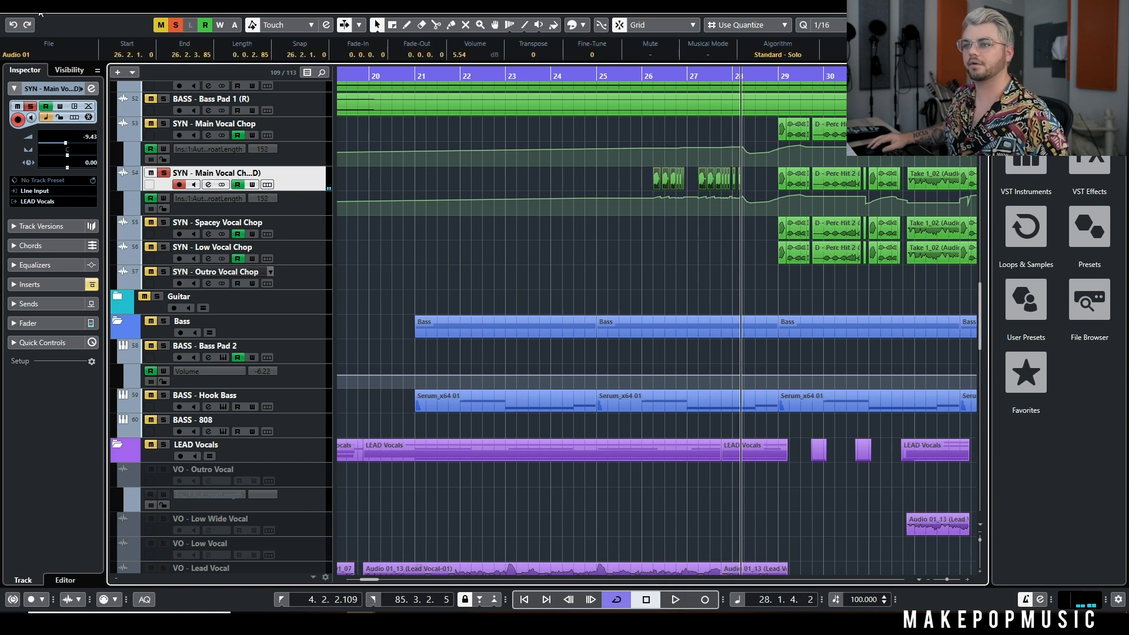
left_click(40, 12)
mouse_move(200, 136)
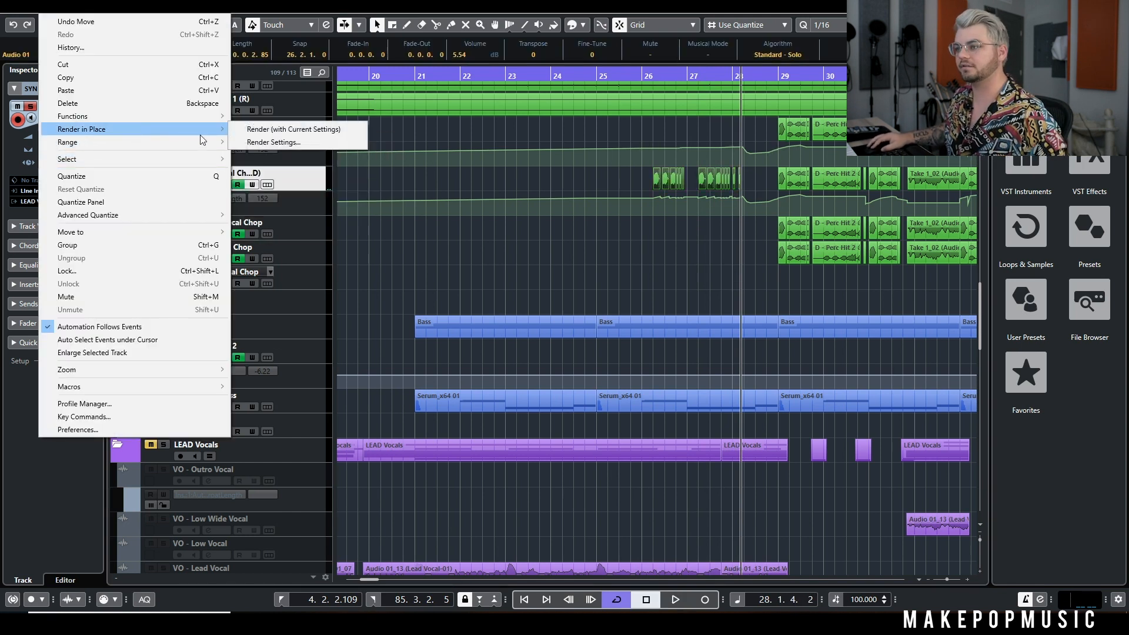
left_click(315, 145)
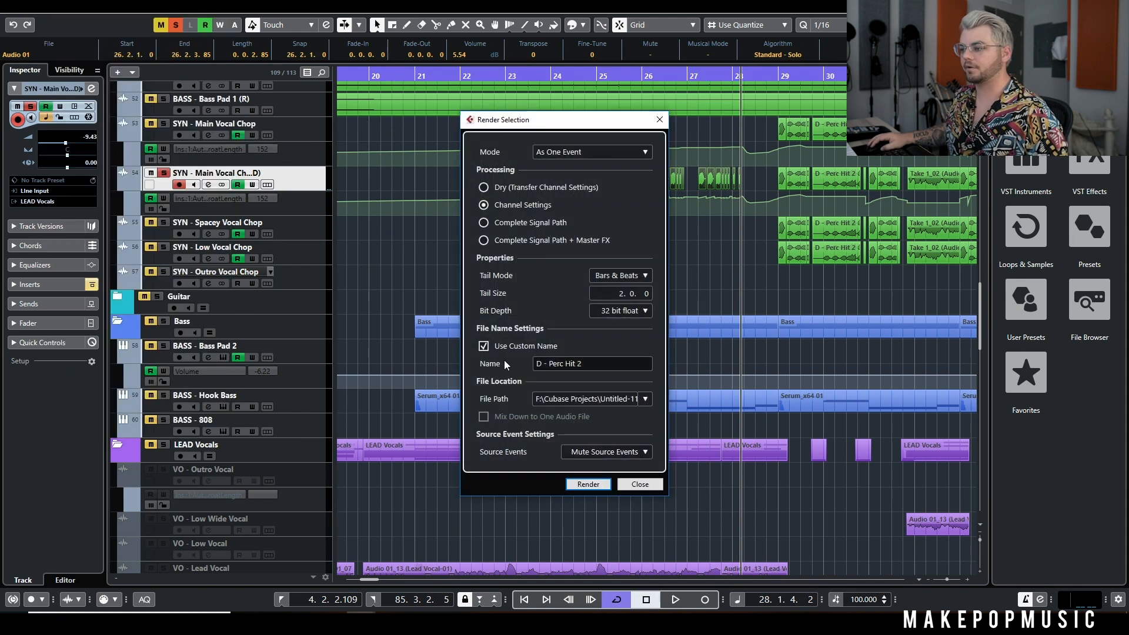
left_click(587, 487)
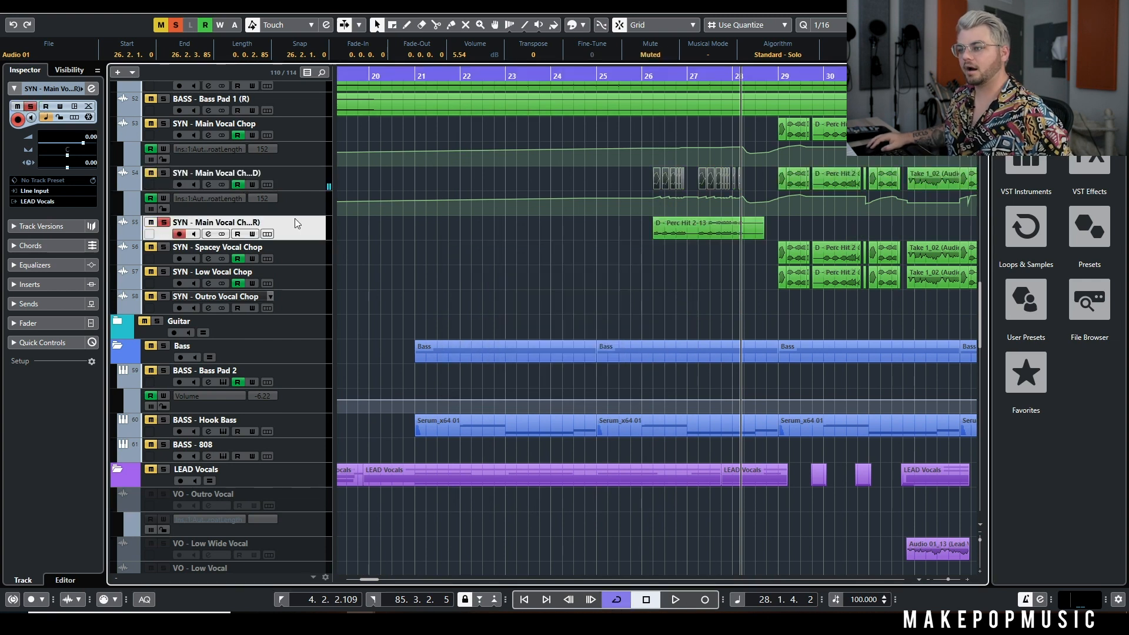
- Open the rendered vocal chop event in the sample editor and enable VariAudio editing
left_click(646, 80)
scroll(660, 282, "up", 6)
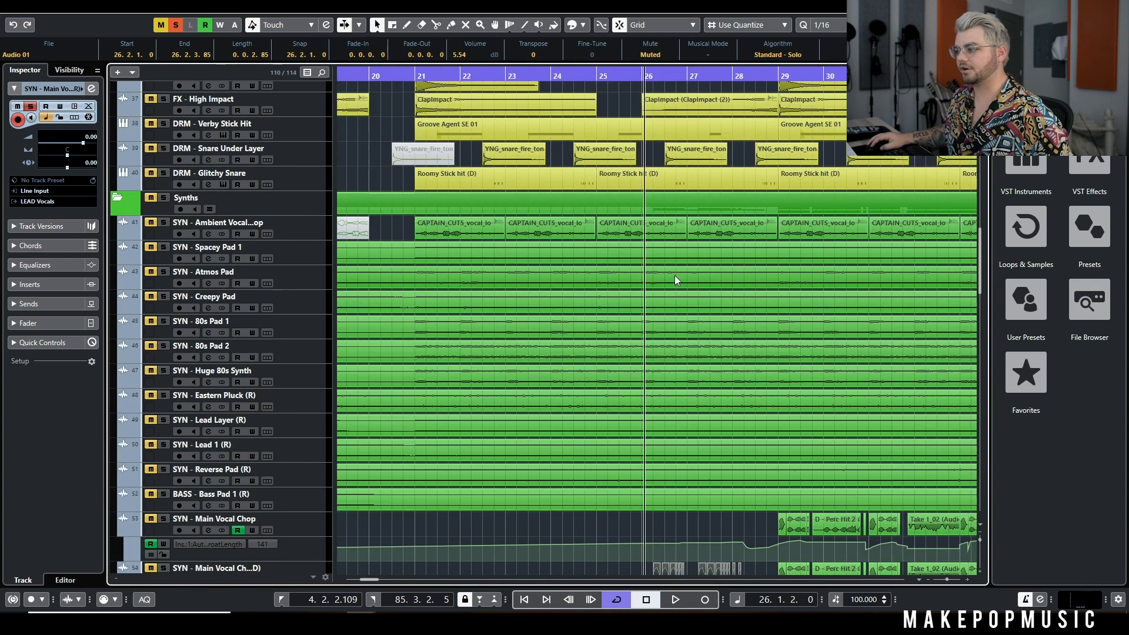
scroll(676, 280, "down", 4)
scroll(663, 330, "up", 5)
scroll(688, 412, "down", 5)
double_click(691, 425)
left_click(89, 149)
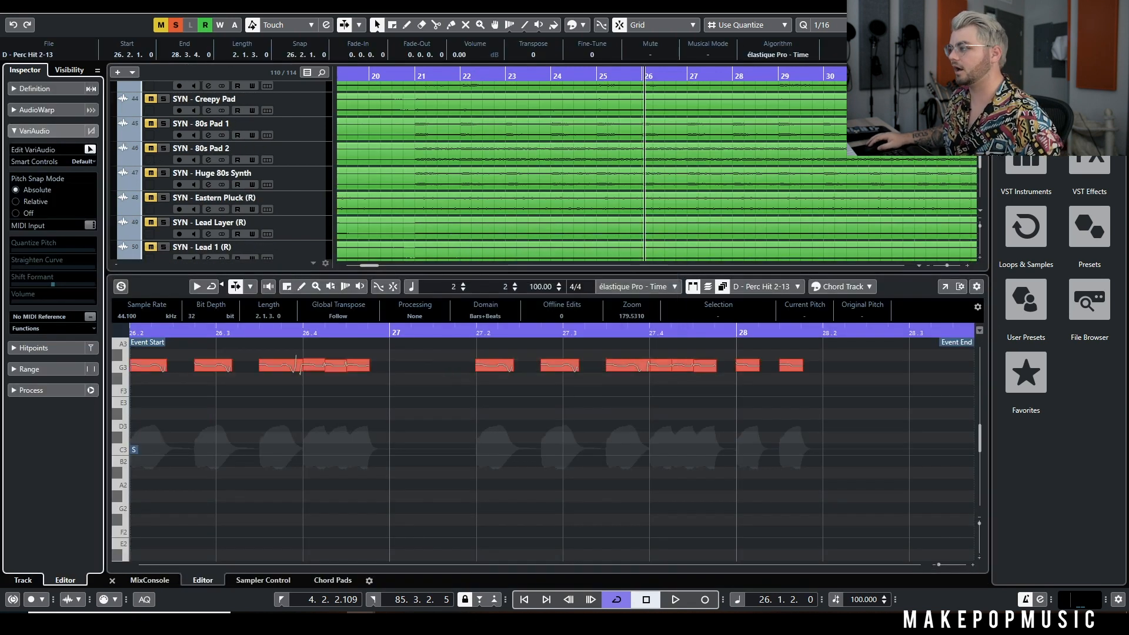
- Set Quantize Pitch to 100% and Straighten Curve to 82% for all VariAudio segments of the rendered event
scroll(791, 385, "up", 1)
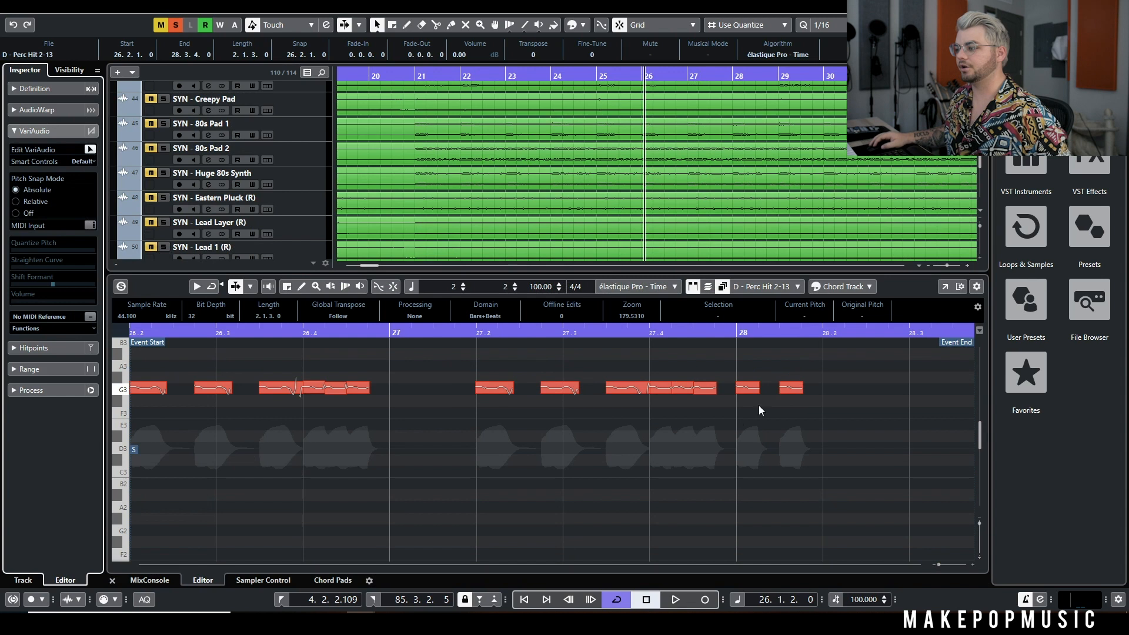
scroll(714, 149, "down", 5)
scroll(667, 250, "up", 4)
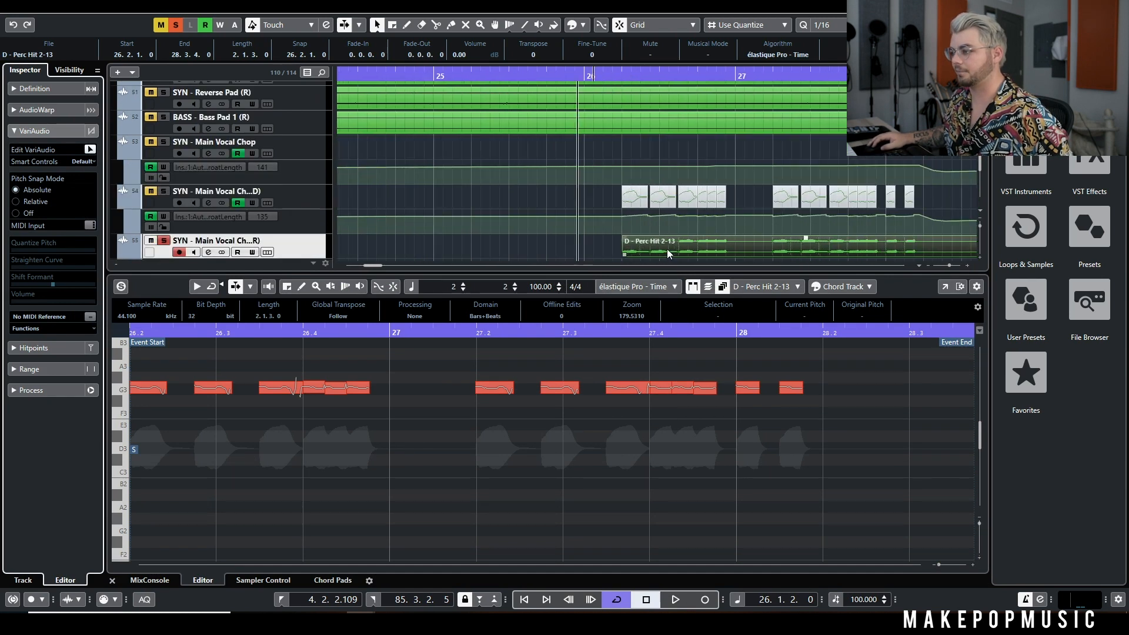
scroll(667, 249, "up", 2)
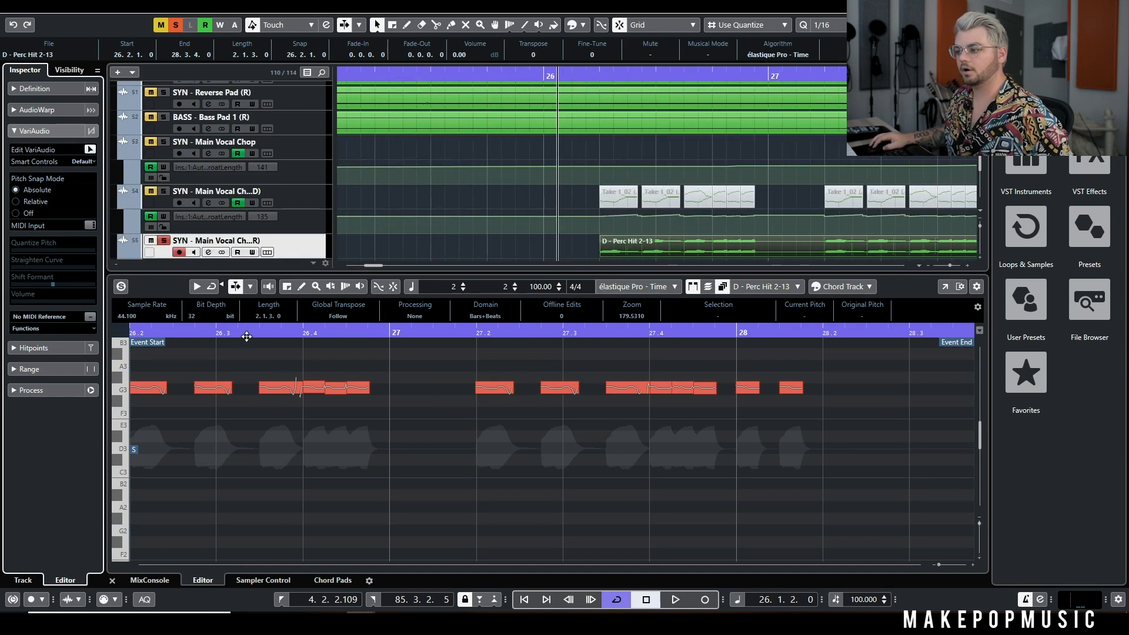
key("ctrl+a")
left_click_drag(58, 248, 128, 253)
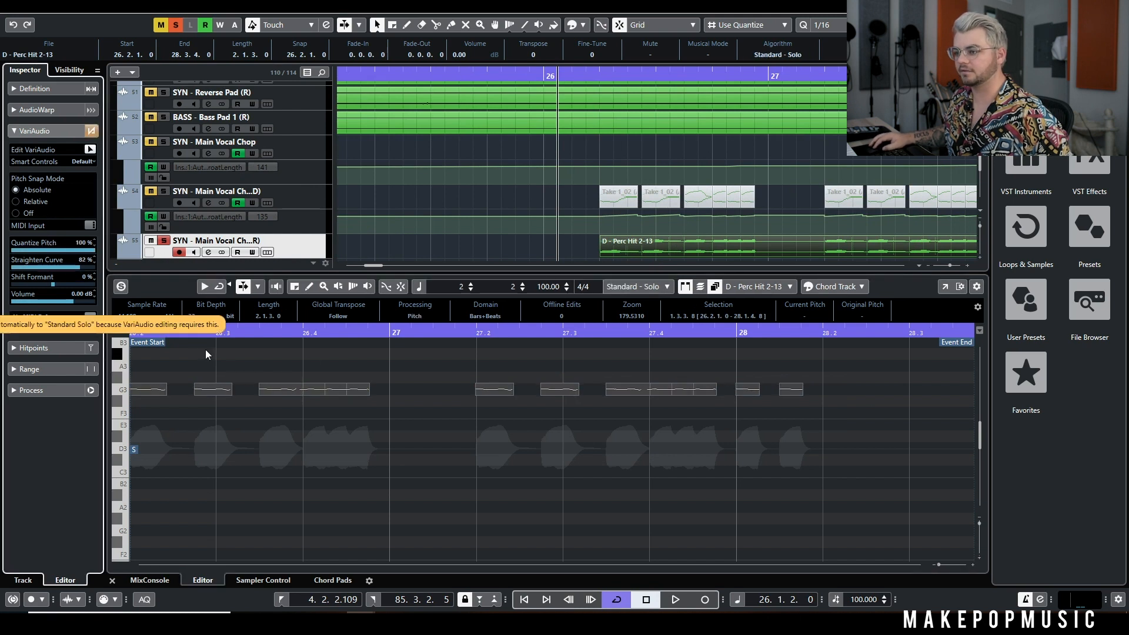
- Play back the pitch-corrected stutter event from its start
left_click(264, 362)
key("space")
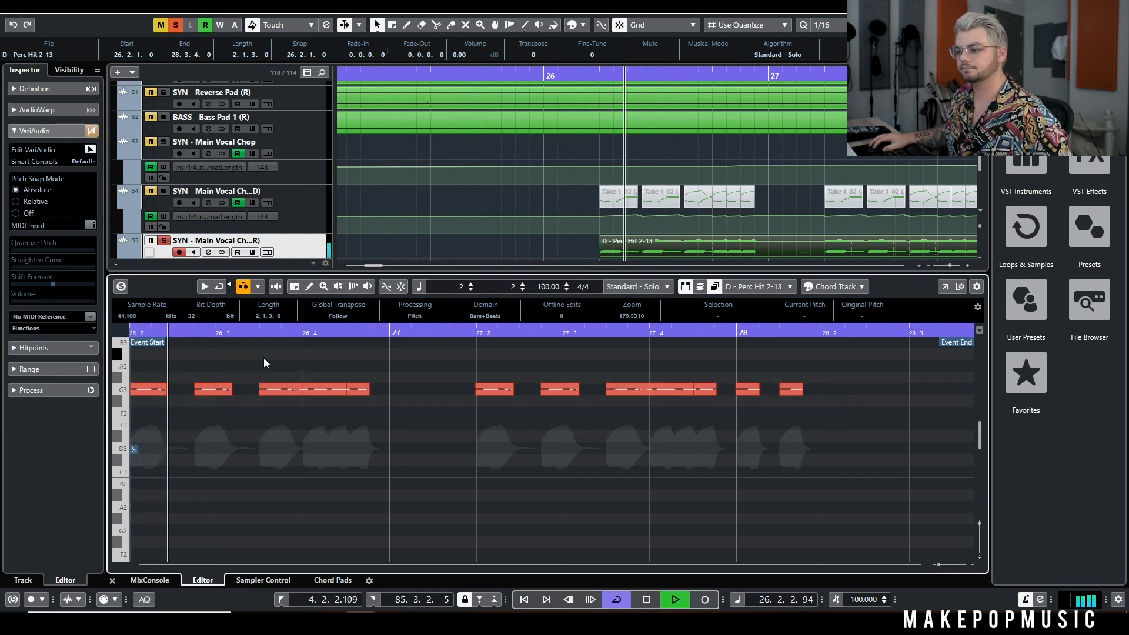
key("space")
key("g")
key("g")
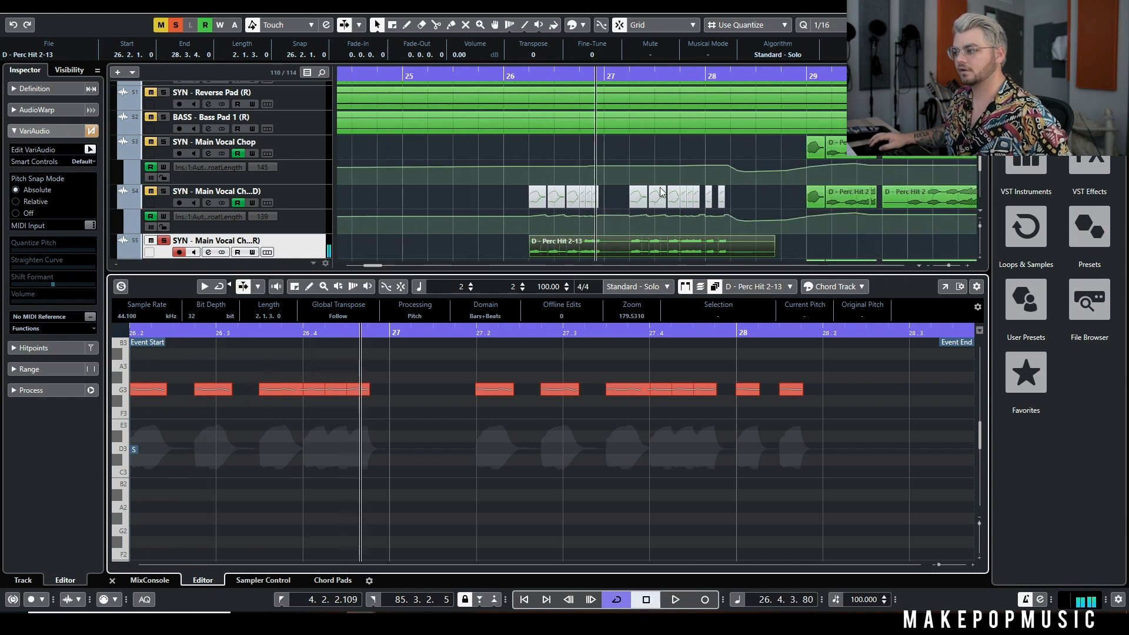
scroll(615, 180, "down", 1)
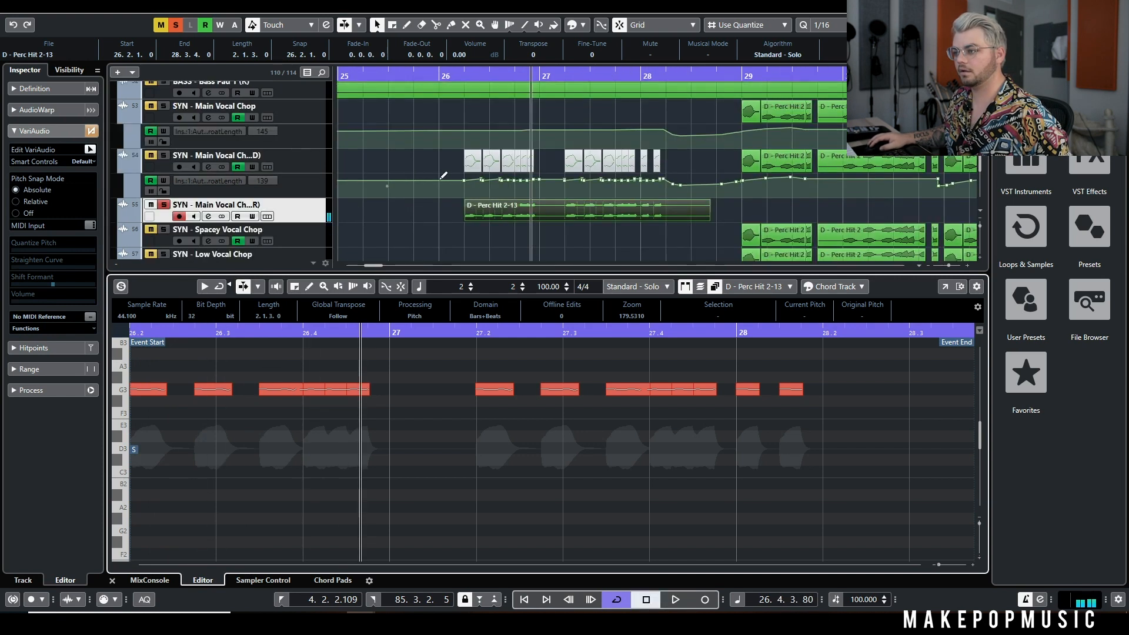
- Compare the duplicate track's chops from bar 29 with the rendered stutters from 26.1.4, soloing each track for playback
left_click(744, 77)
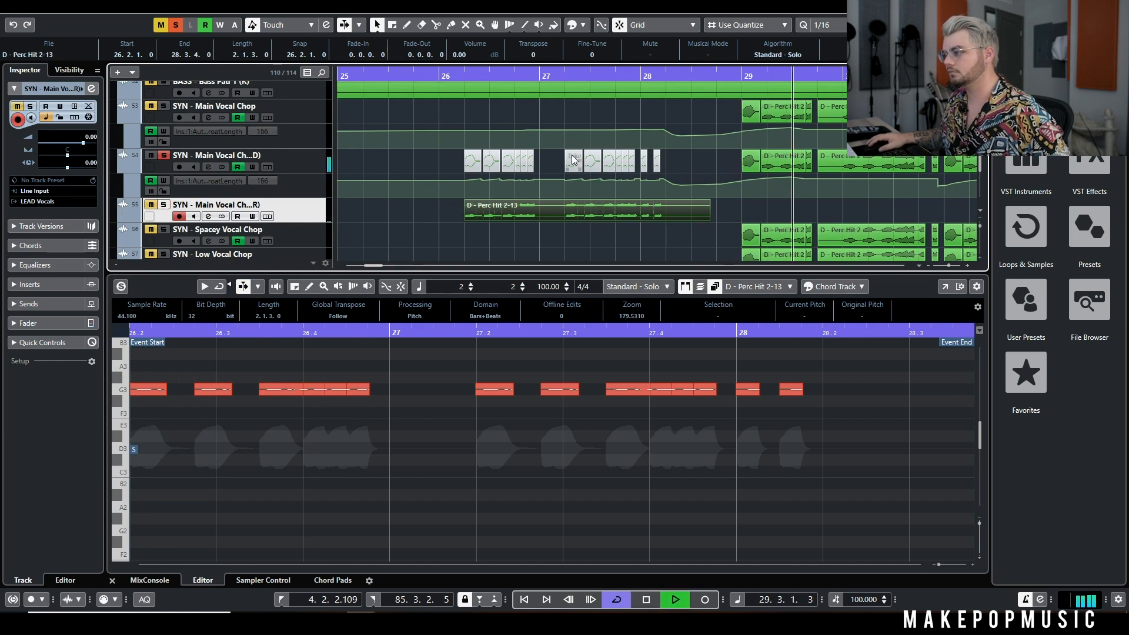
key("space")
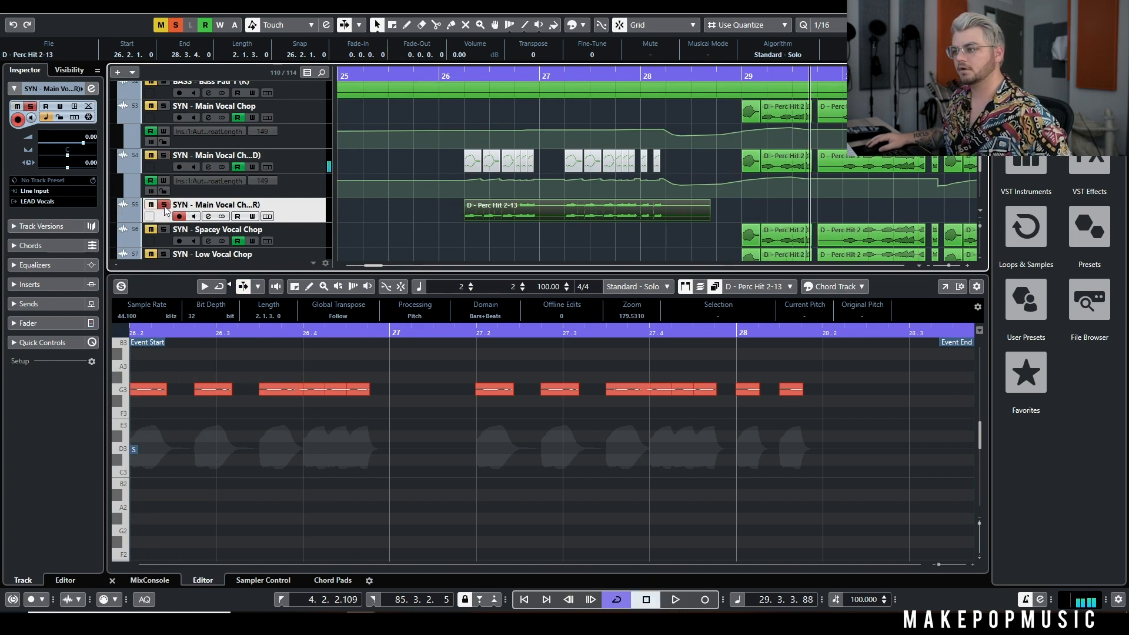
left_click(458, 76)
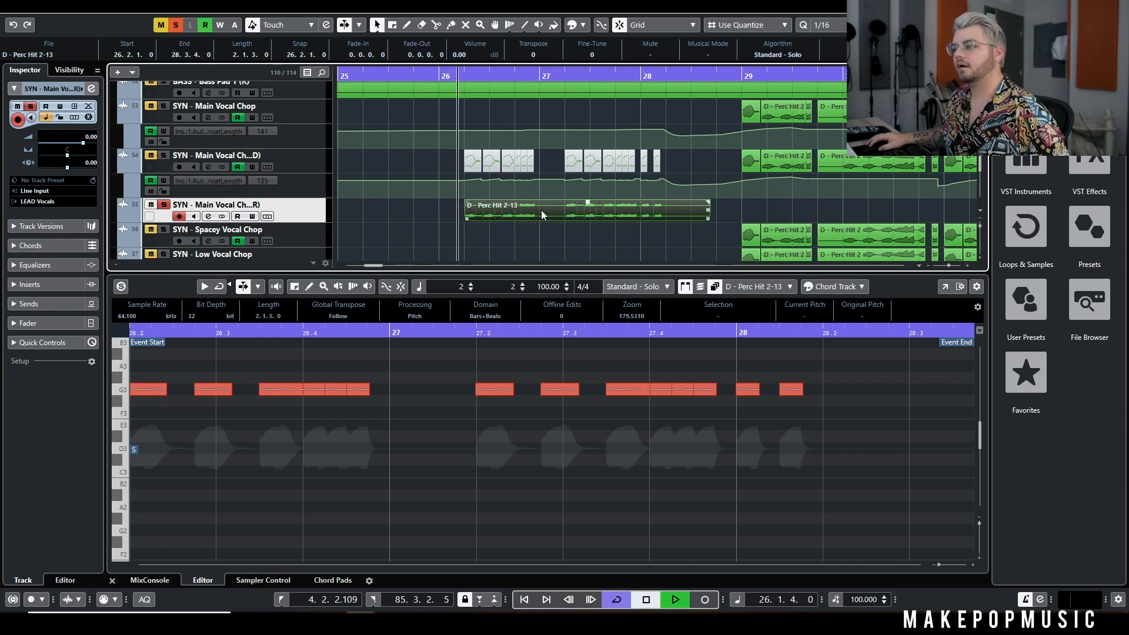
key("space")
- Raise the VariAudio segment at 26.4.2 to A3 and play the event from its start
left_click_drag(336, 365, 327, 410)
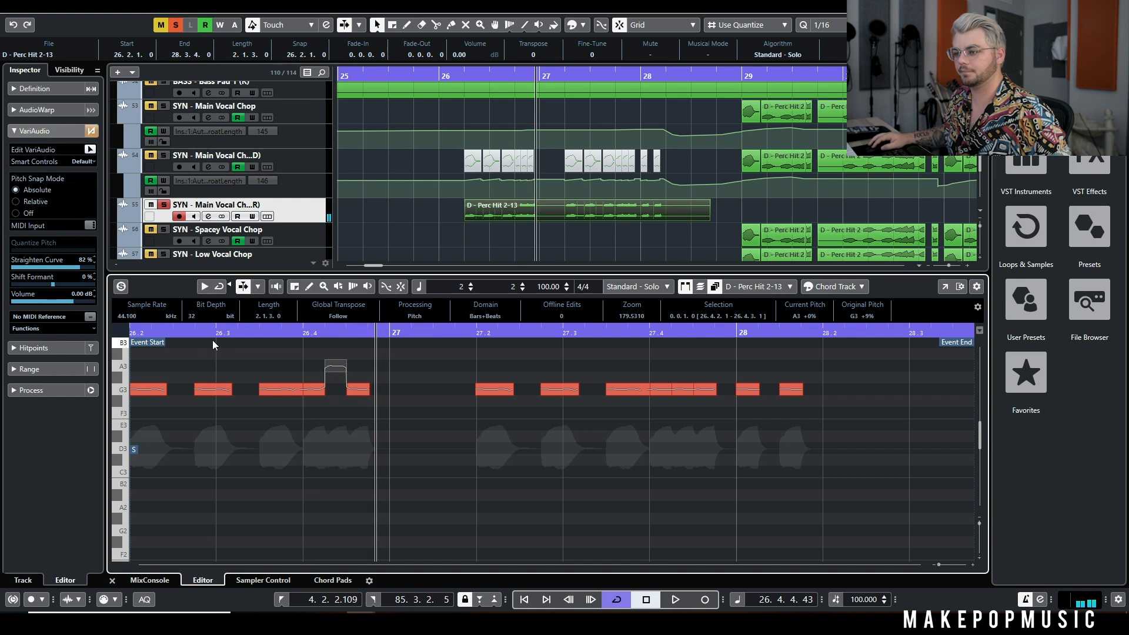
left_click(194, 334)
left_click(131, 334)
key("space")
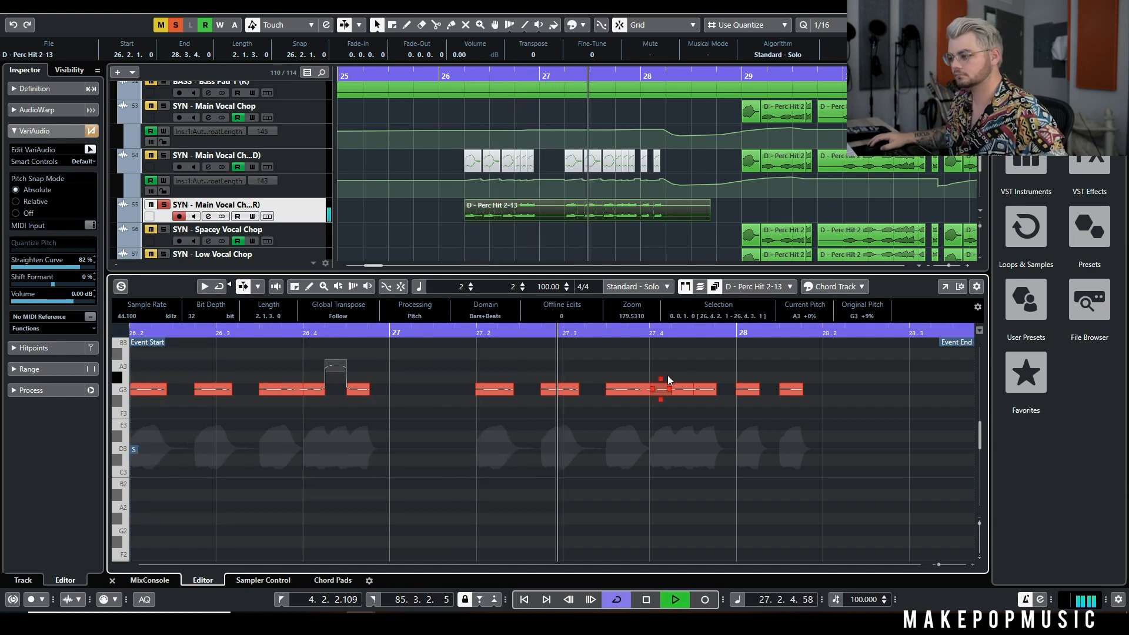
key("space")
- Raise the VariAudio segment at 27.4.2 to A3 while checking the playback
left_click_drag(690, 360, 676, 433)
key("Up")
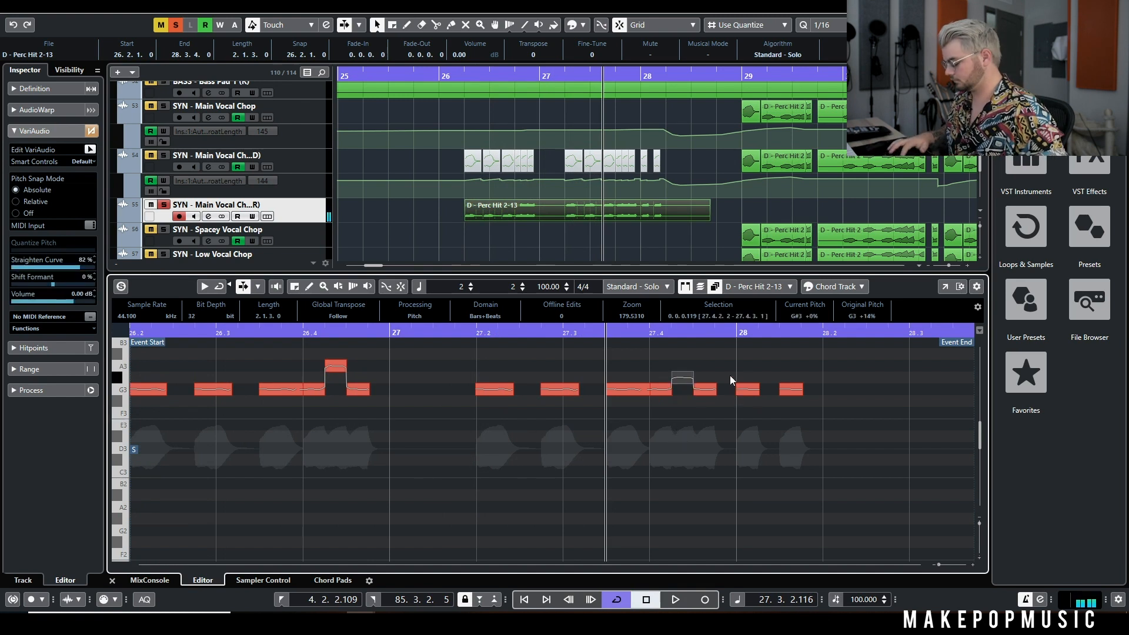
key("Up")
key("space")
key("space")
- Try raising the segment at bar 28 to B3 and the final segment to A3, and play the result
left_click_drag(741, 364, 749, 415)
key("Up")
key("Up")
key("Up")
key("Up")
left_click_drag(786, 378, 785, 441)
key("Up")
key("Up")
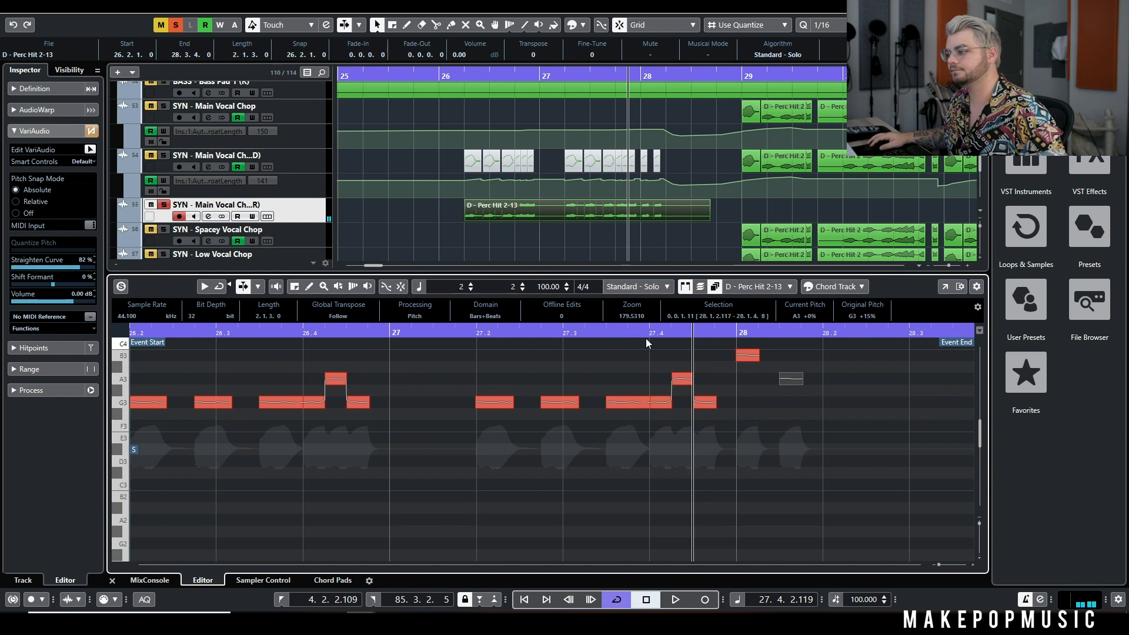
key("space")
scroll(753, 376, "up", 2)
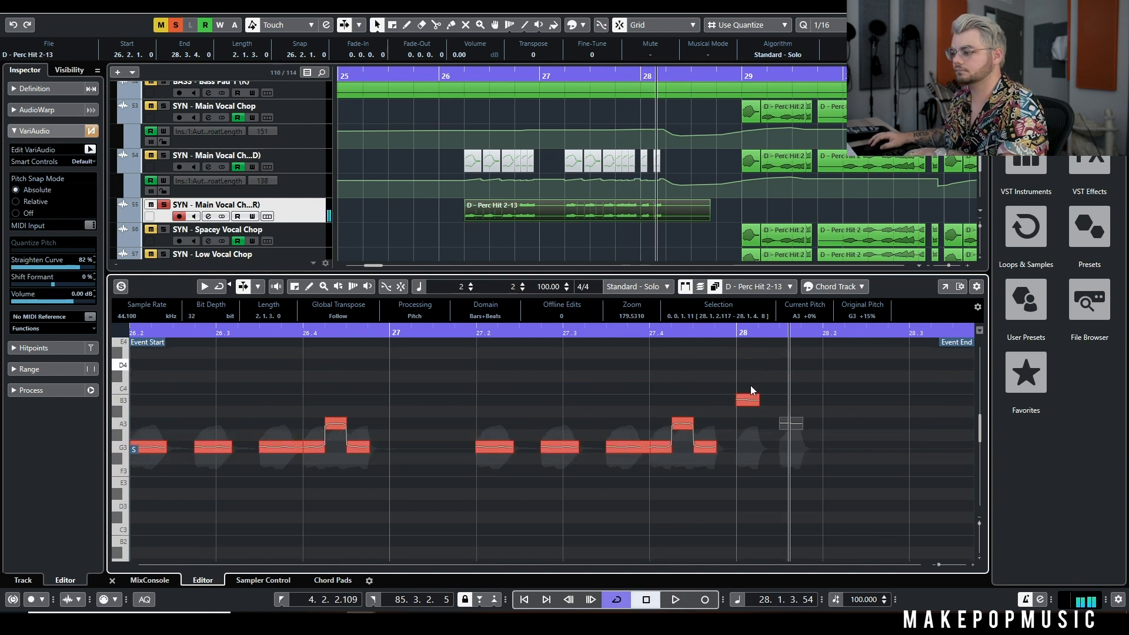
- Move the segment at bar 28 to C4 and the final segment to G3 while playing the event
key("space")
left_click(747, 387)
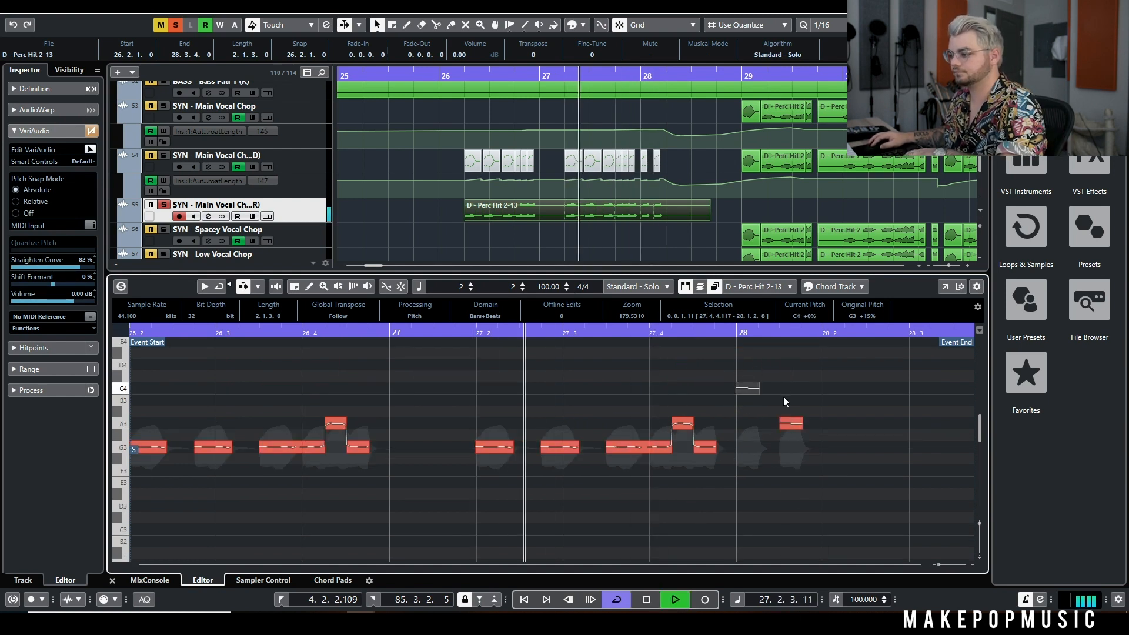
left_click_drag(792, 423, 793, 447)
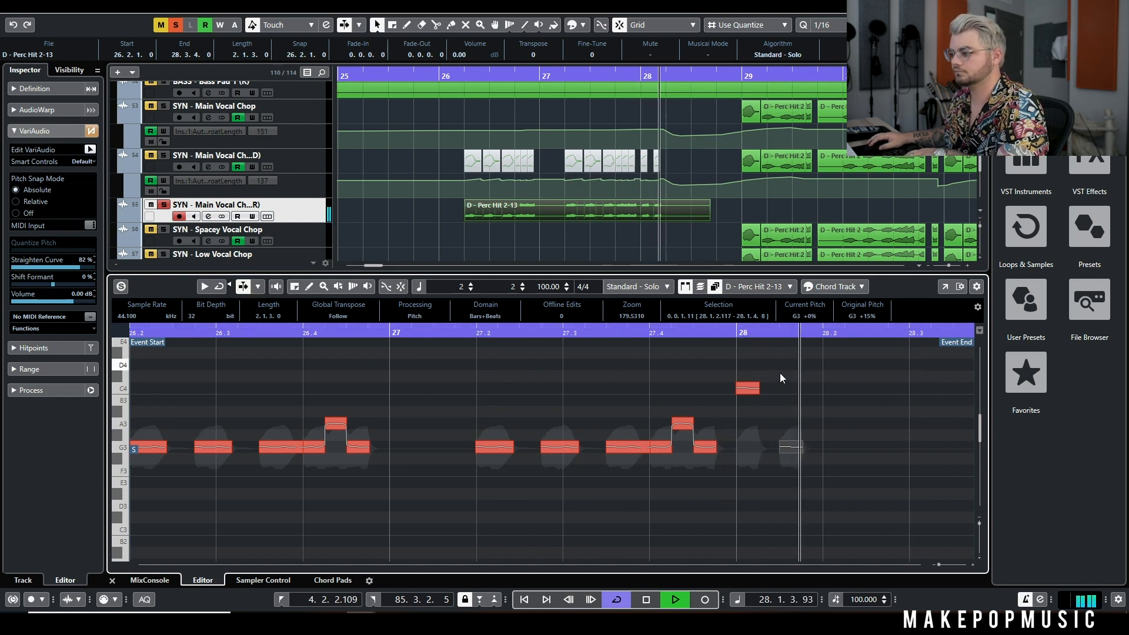
key("space")
- Try the segment at bar 28 on A3 and return it to C4
left_click_drag(755, 375, 745, 431)
key("Down")
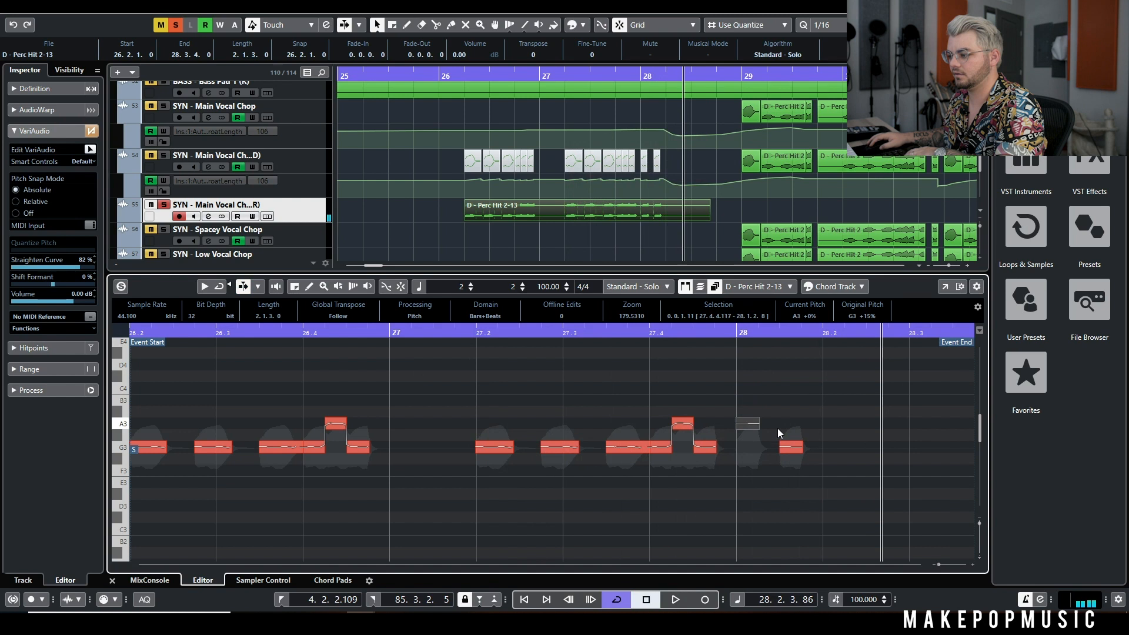
key("Up")
key("Up")
key("Up")
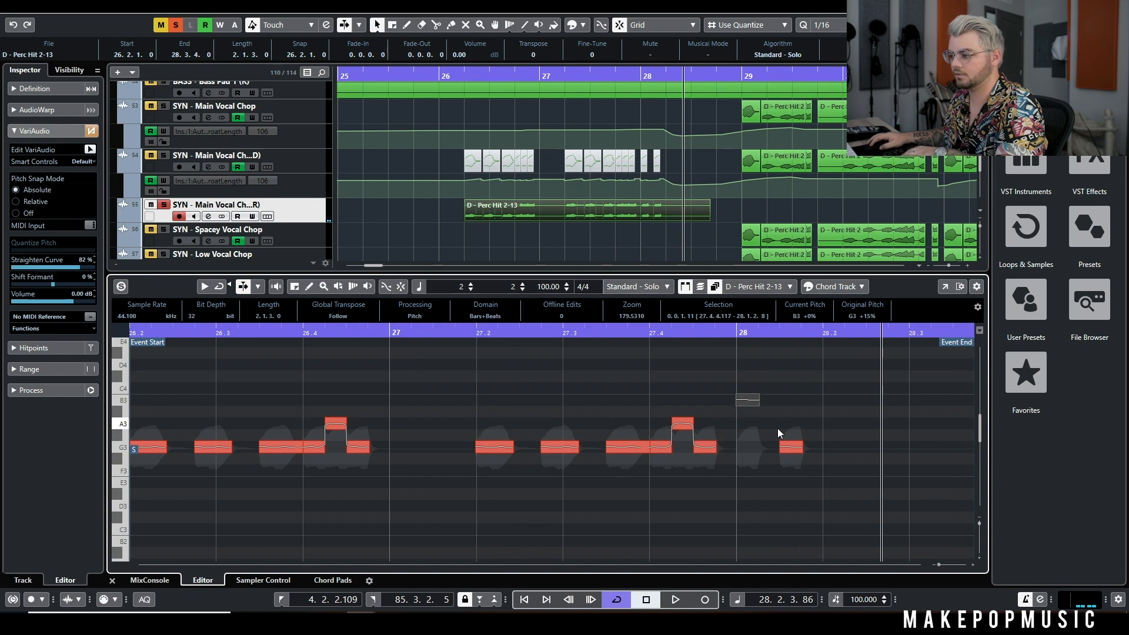
- Play the repitched stutter event from 26.2.1 to check the melody
left_click(134, 332)
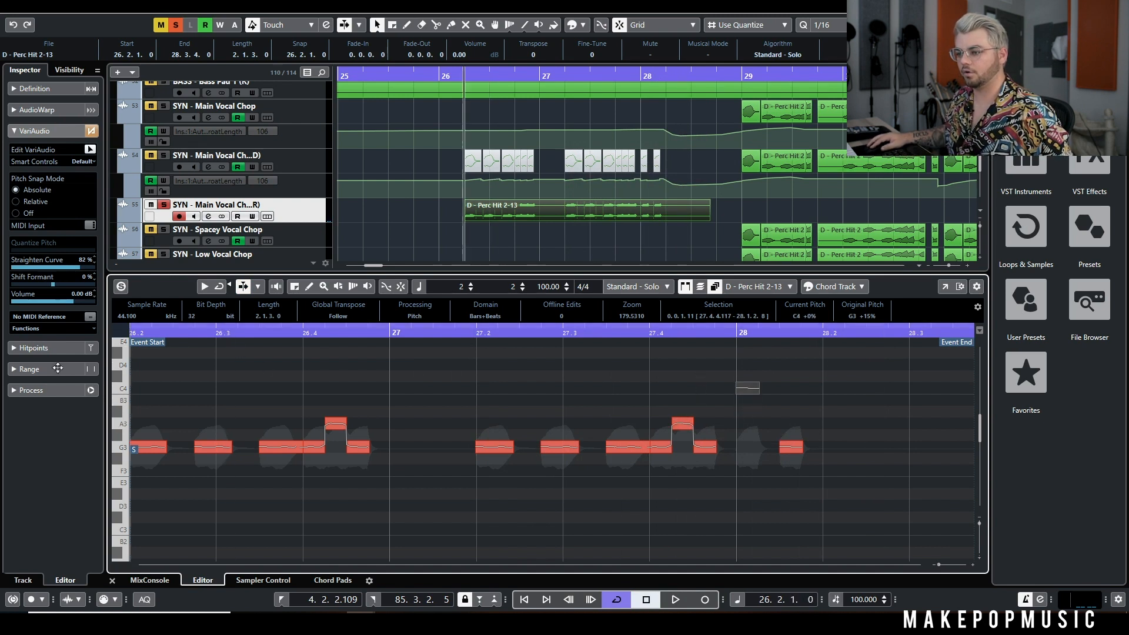
key("space")
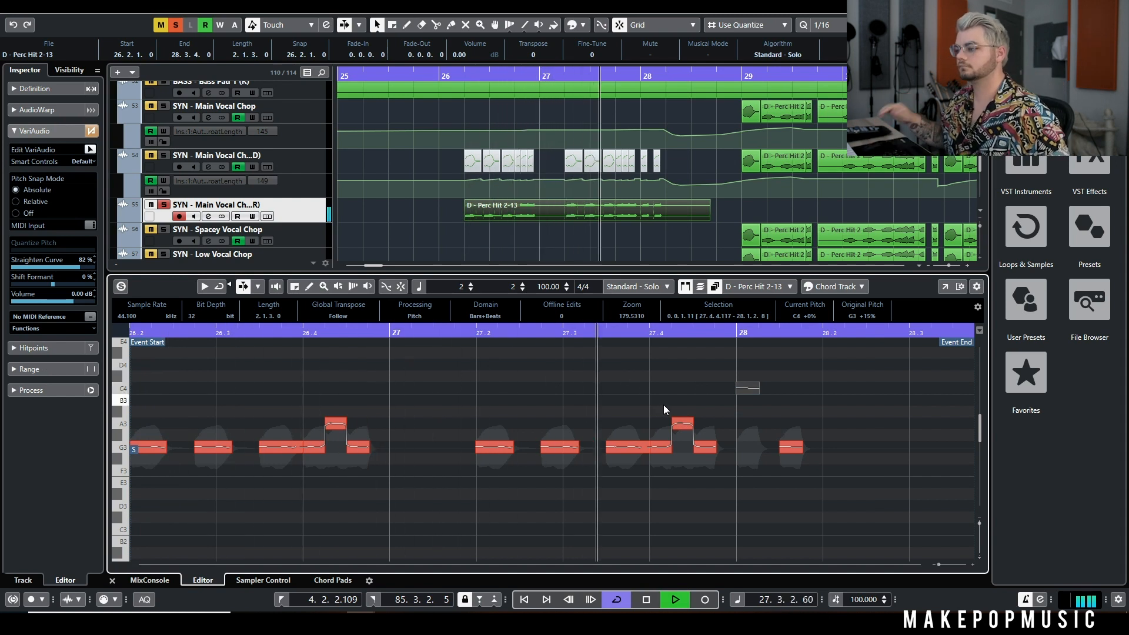
key("space")
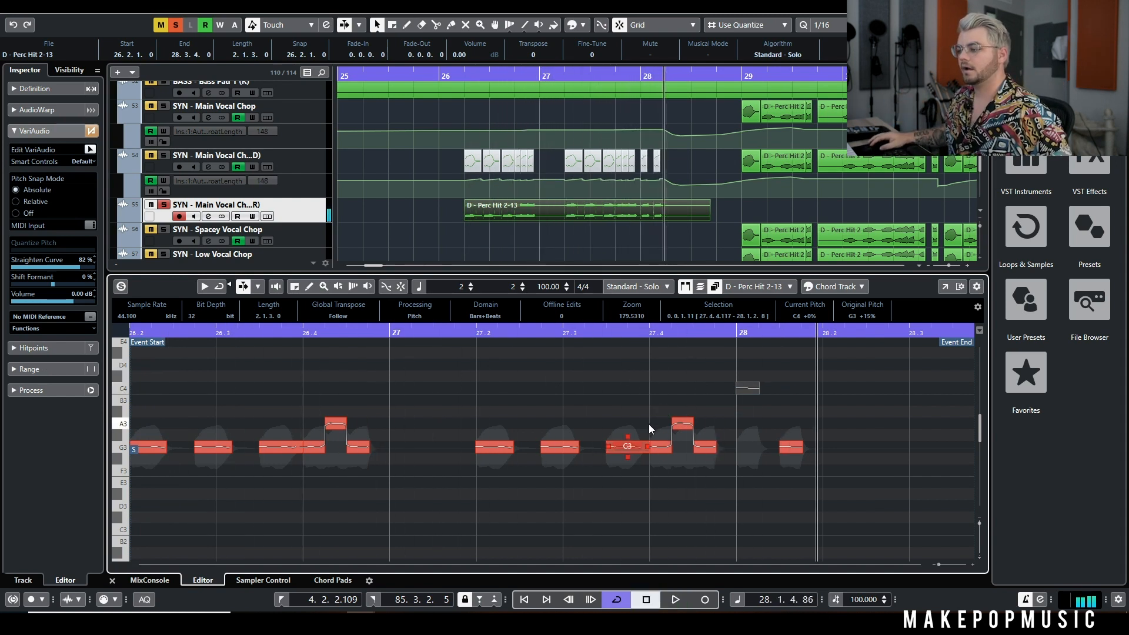
- Try the segment at 27.3 on B3 and the one just before 27.4 on F3, and play them from 27.2
left_click(560, 447)
left_click_drag(566, 464, 566, 416)
left_click_drag(622, 464, 625, 482)
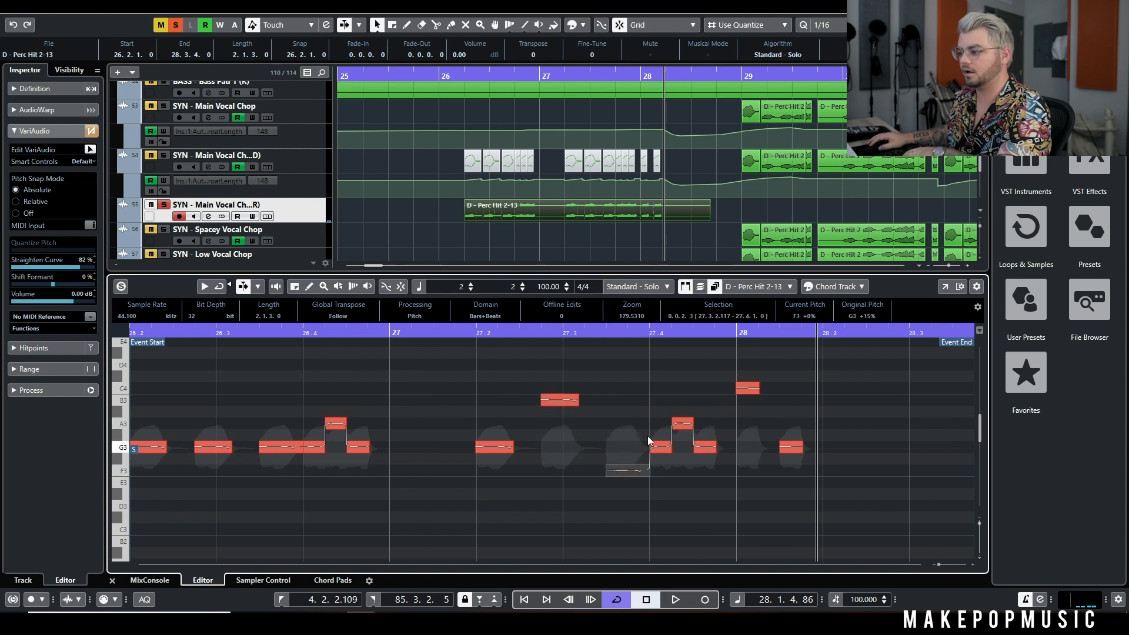
left_click(475, 333)
key("space")
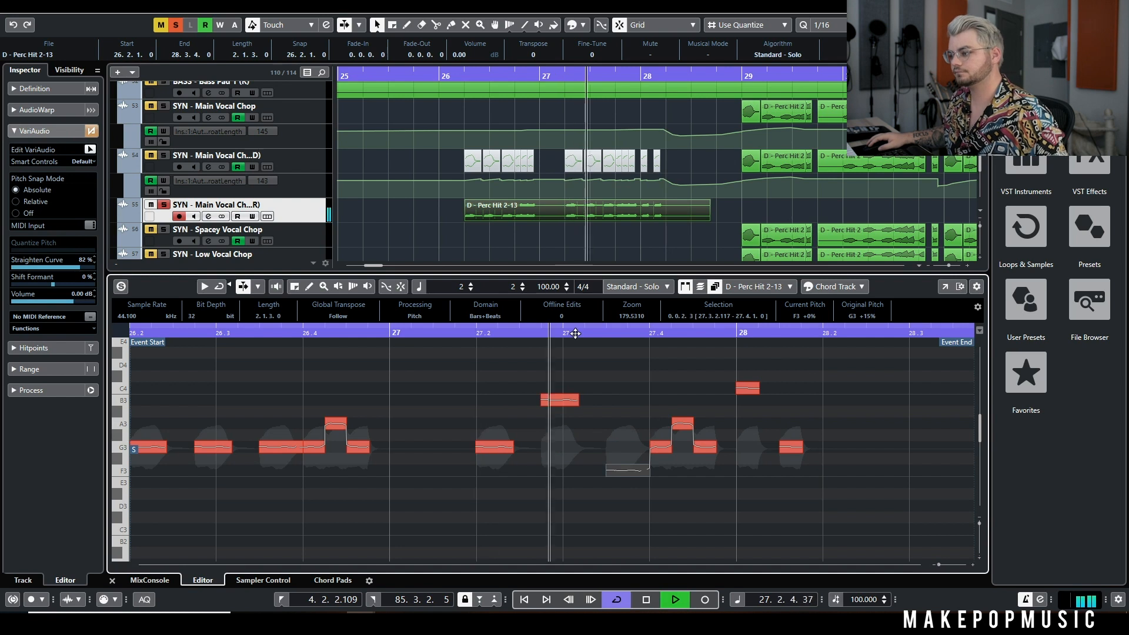
key("space")
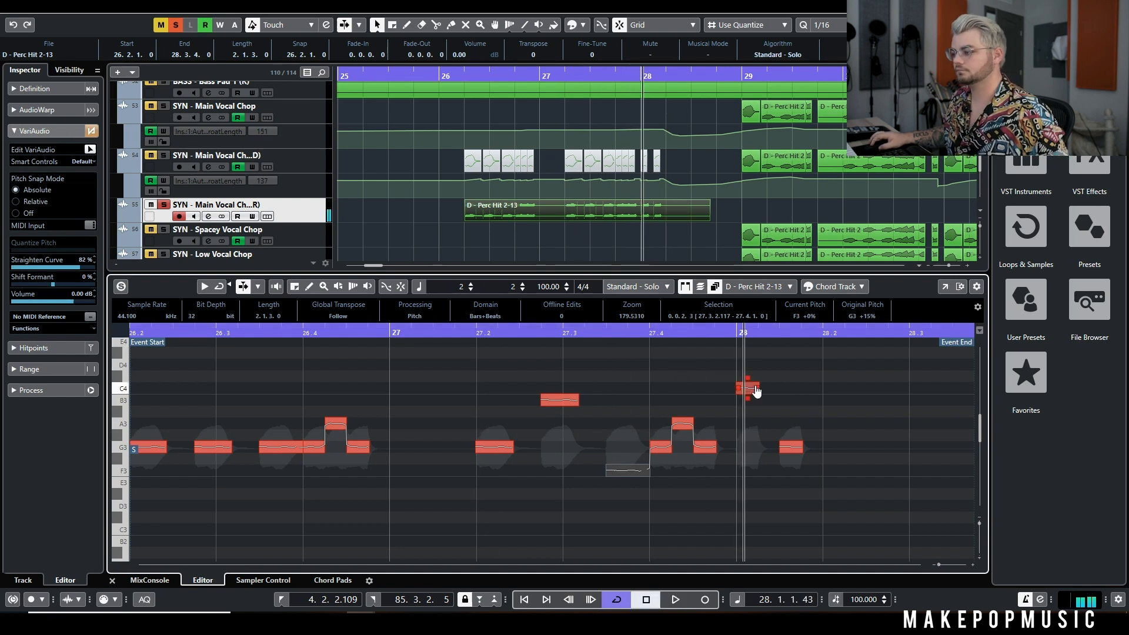
left_click(818, 365)
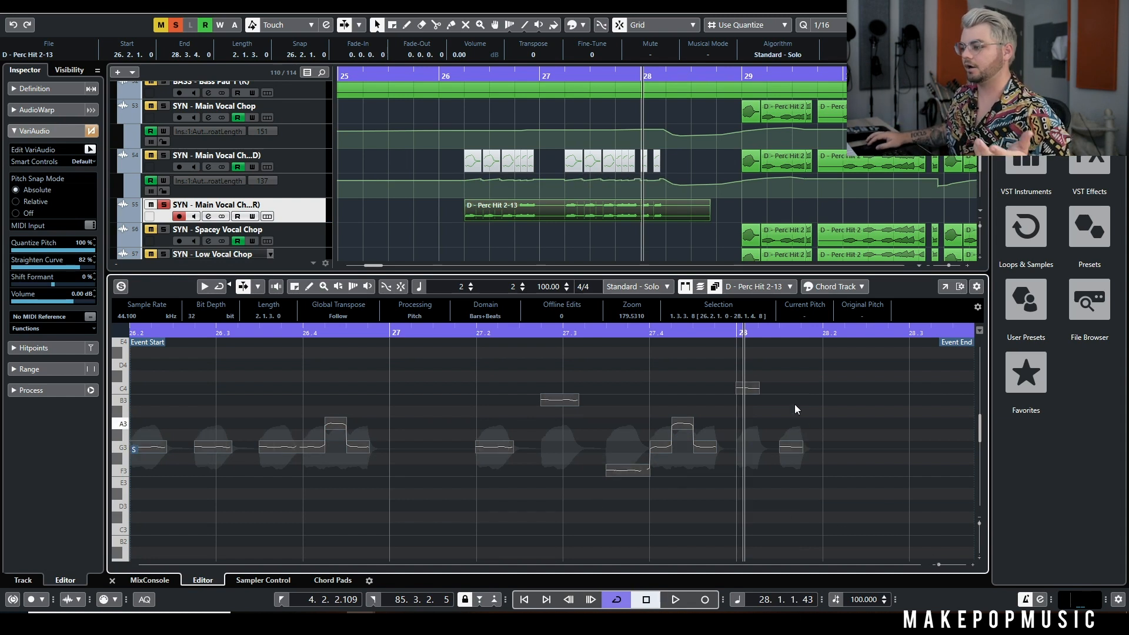
key("ctrl+a")
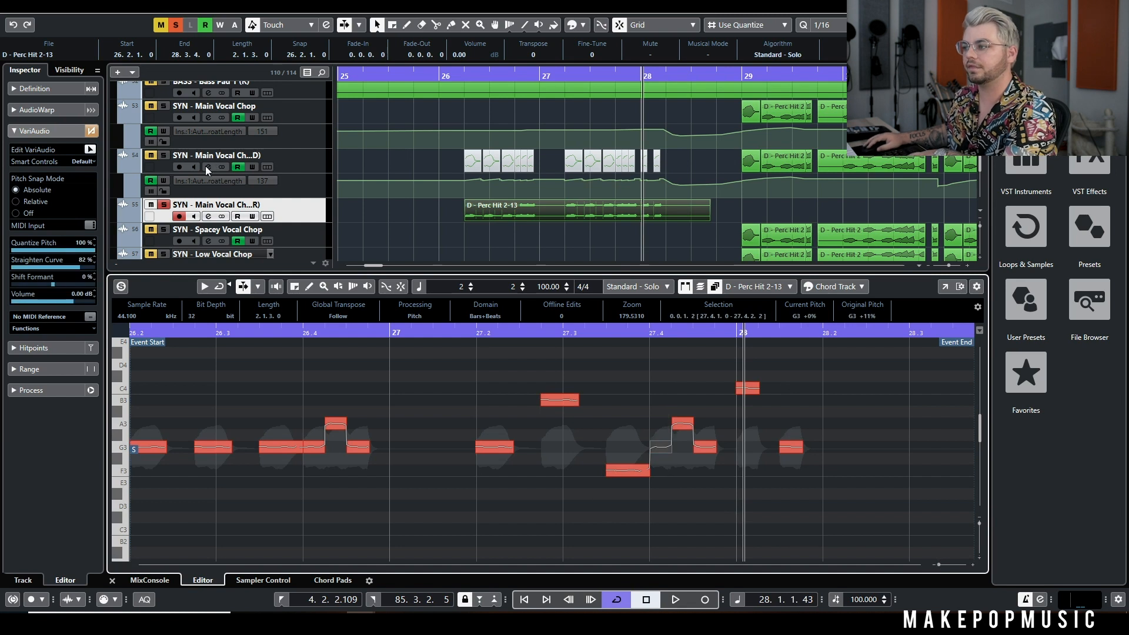
left_click(205, 165)
left_click_drag(174, 416, 156, 472)
left_click_drag(230, 392, 342, 429)
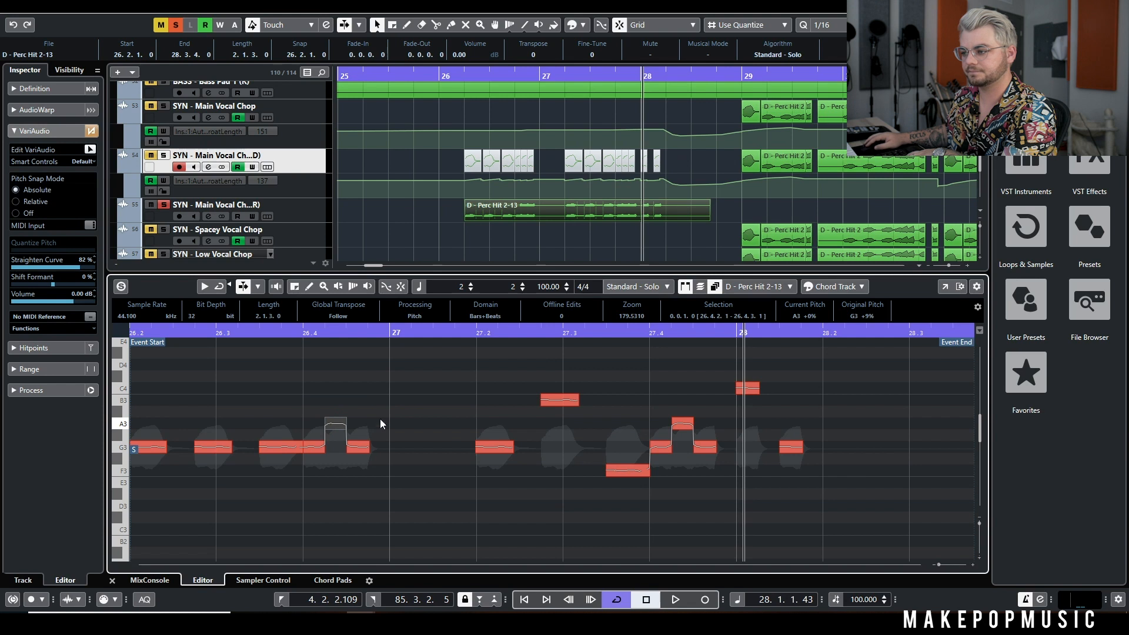
- Try the segment at 27.3 on A3 and B3, and move it up to C4
left_click_drag(523, 381, 570, 415)
key("Down")
key("Down")
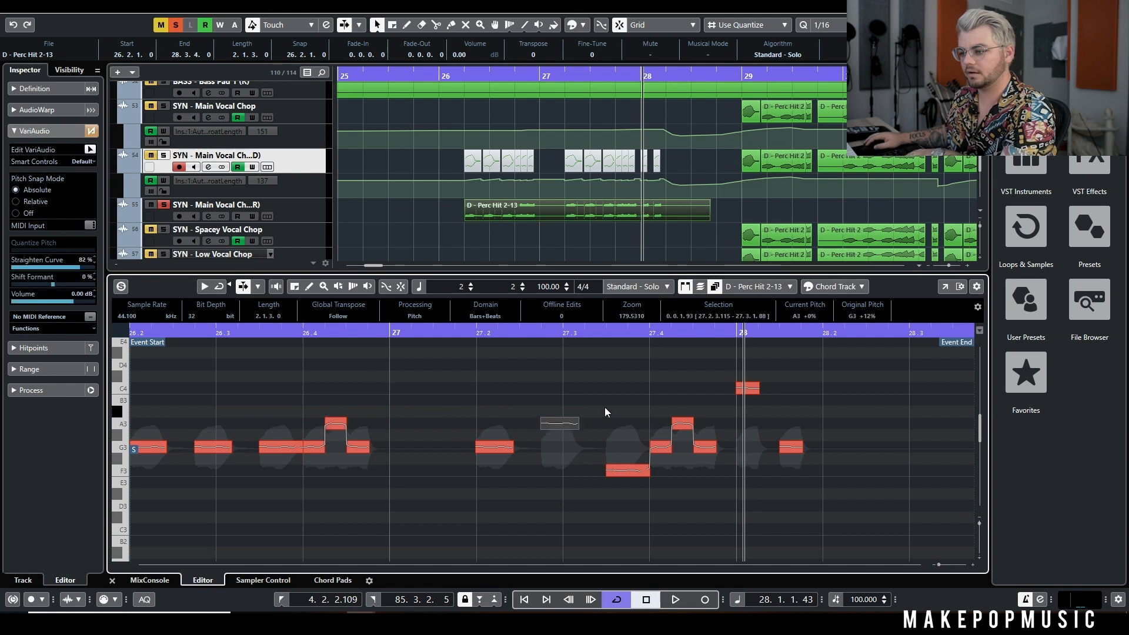
key("Up")
key("Up")
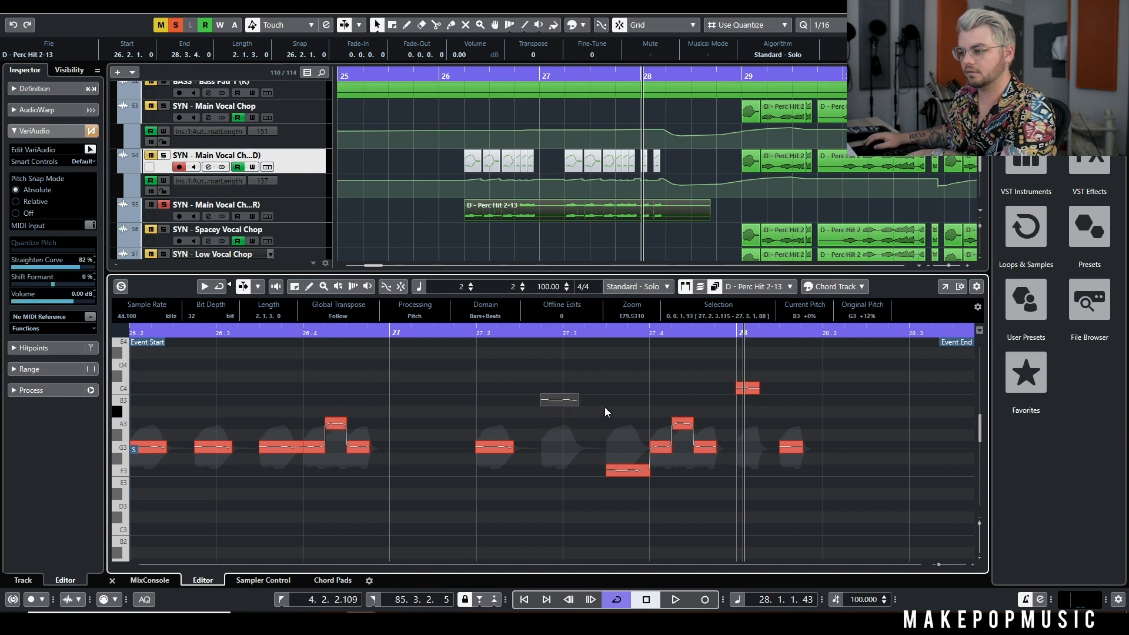
key("Up")
- Raise the segment just before 27.4 to A#3
left_click(492, 478)
left_click_drag(593, 433, 615, 495)
key("Up")
key("Up")
key("Up")
key("Up")
key("Up")
key("Up")
key("Up")
key("Down")
key("Down")
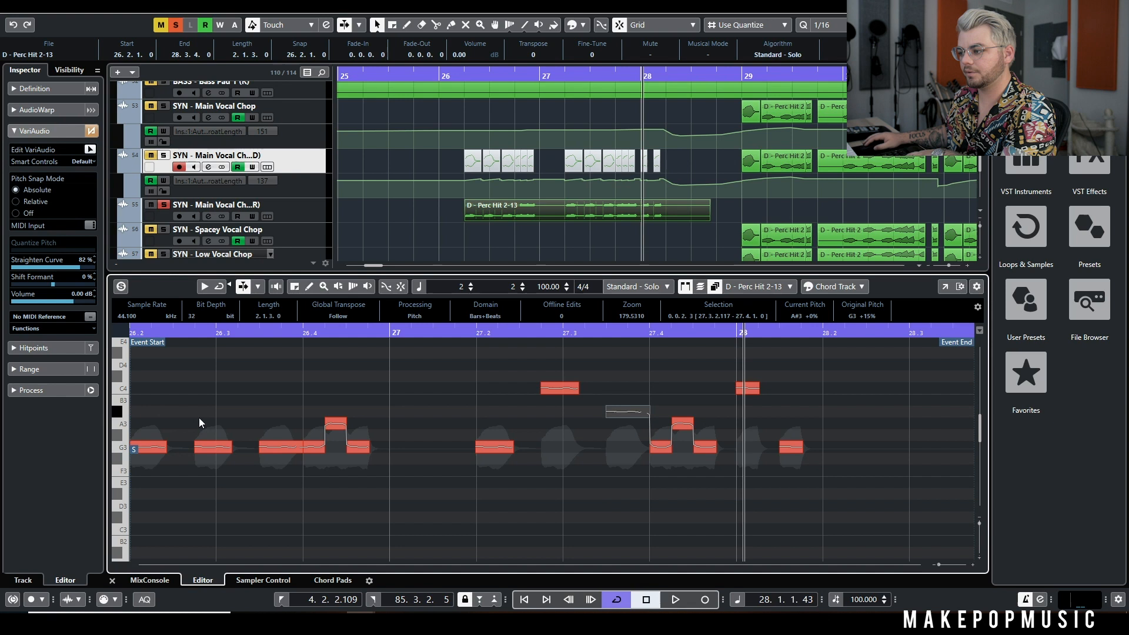
- Raise the short segment at 27.4.2 to C4 and the one following it to D4
left_click(681, 428)
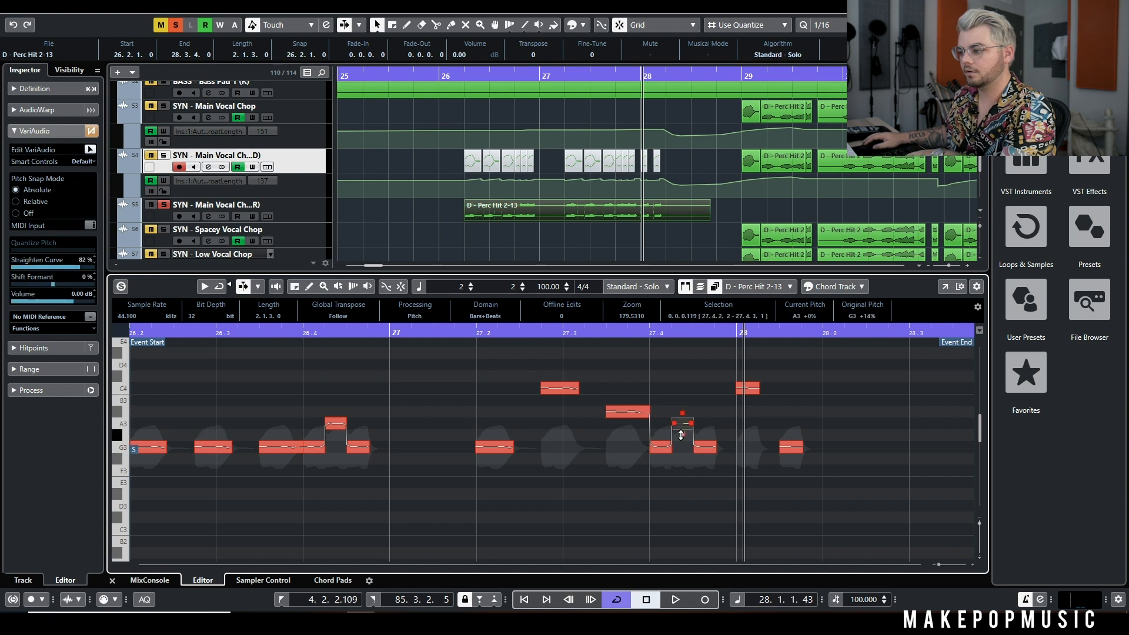
key("Up")
key("Up")
key("Up")
left_click(700, 447)
key("Up")
key("Up")
key("Up")
key("Up")
key("Up")
key("Up")
key("Up")
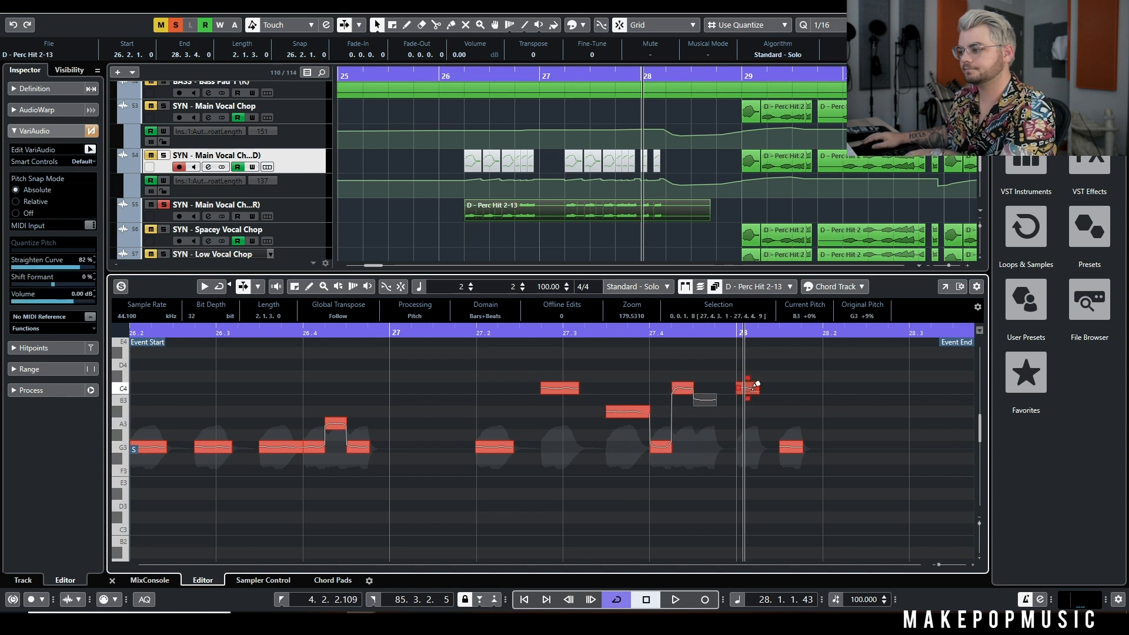
- Raise the segment at bar 28 to F4 and play the repitched melody
left_click(748, 385)
key("Up")
key("Up")
key("Up")
key("Up")
key("Up")
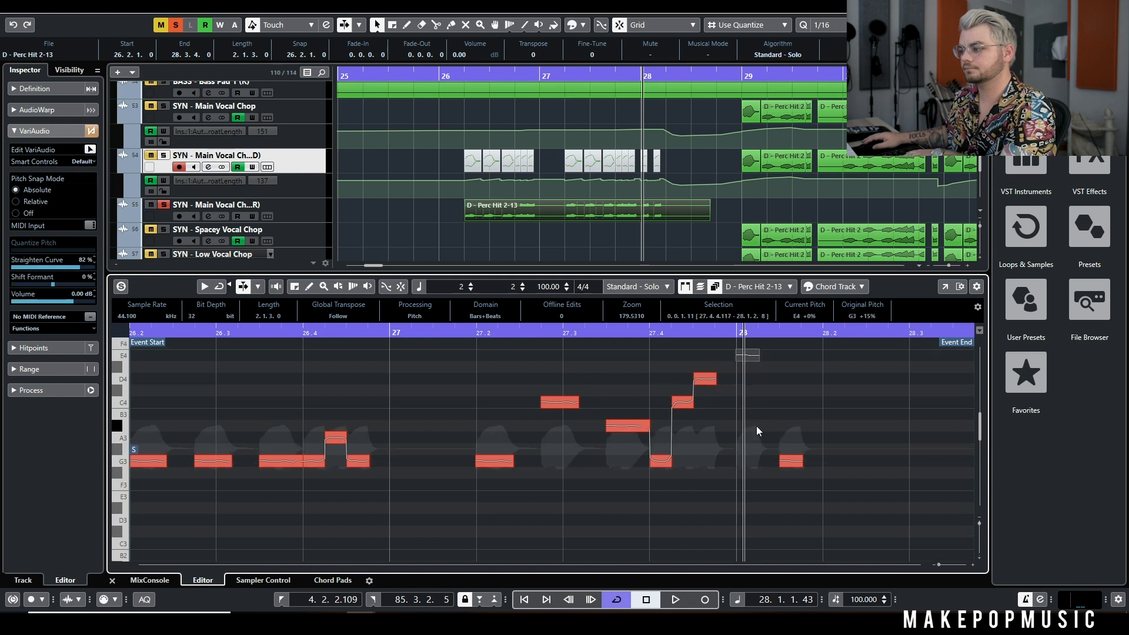
key("space")
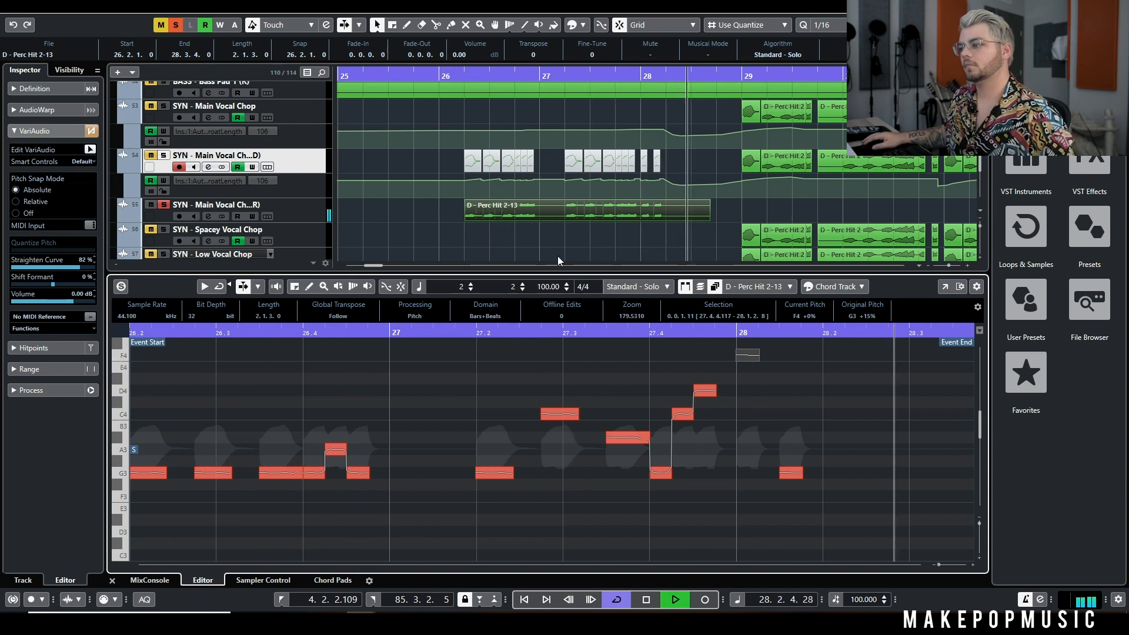
scroll(407, 210, "down", 4)
key("space")
- Close the sample editor and delete the rendered stutter event from the Main Vocal Chop (R) track
key("Return")
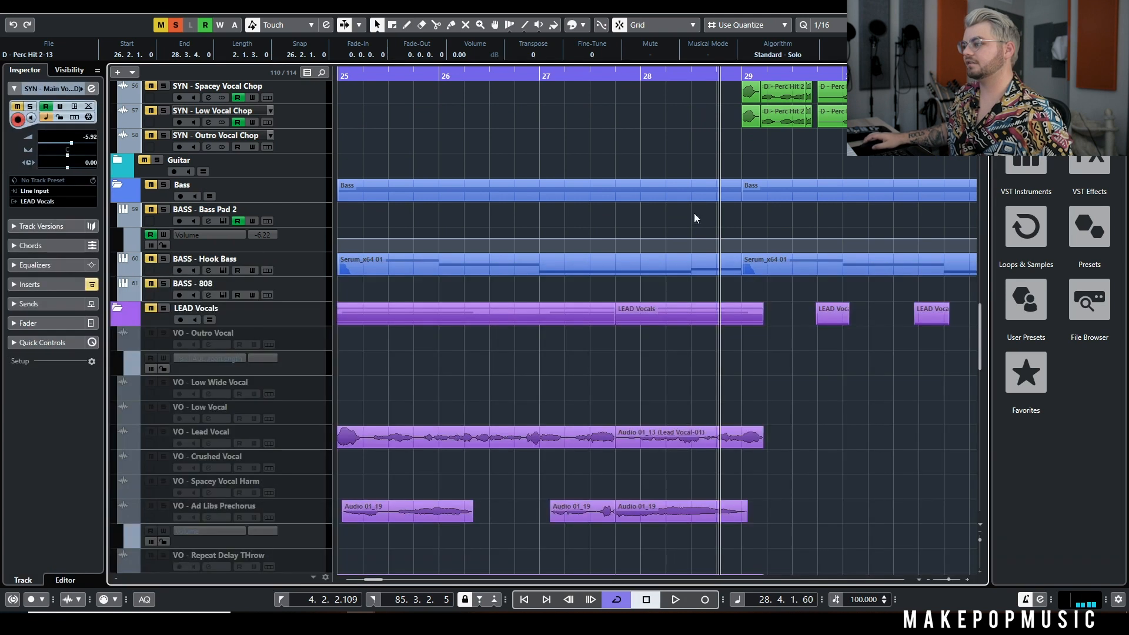
scroll(691, 188, "down", 5)
scroll(690, 184, "up", 5)
key("Delete")
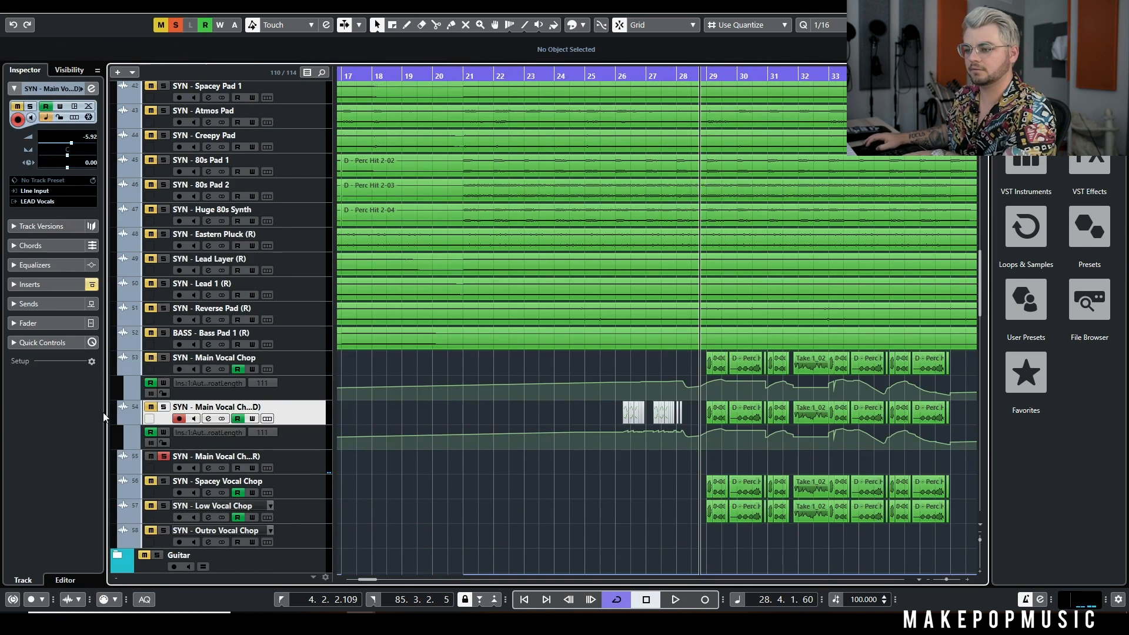
- Play the soloed Main Vocal Chop (D) track from 28.4 through the chops after bar 29
key("space")
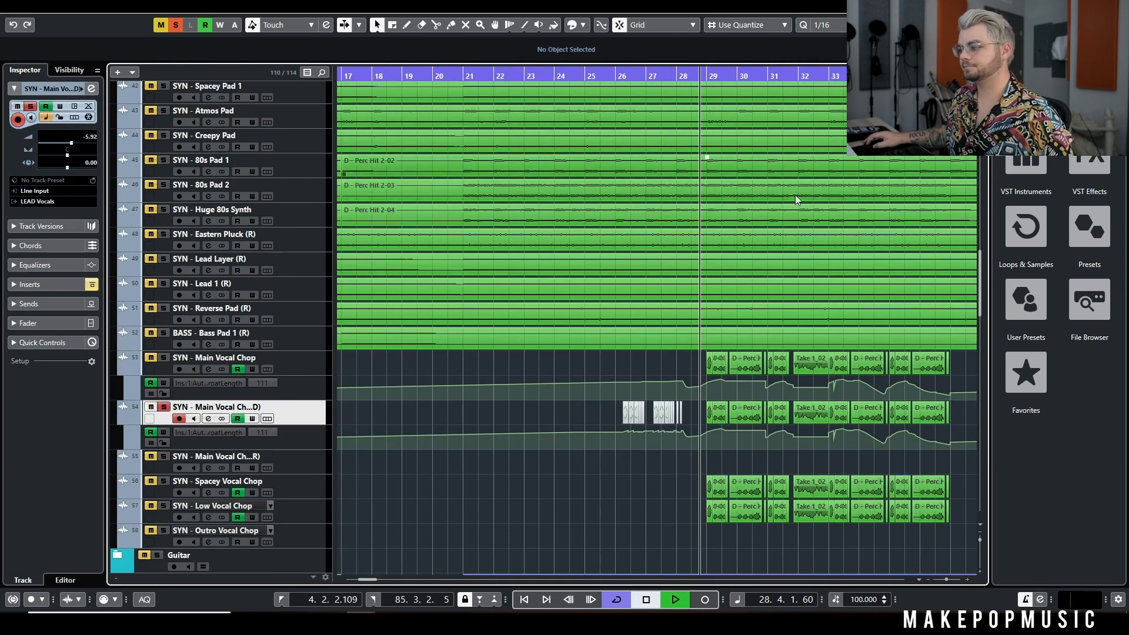
scroll(753, 450, "up", 2)
scroll(752, 449, "up", 1)
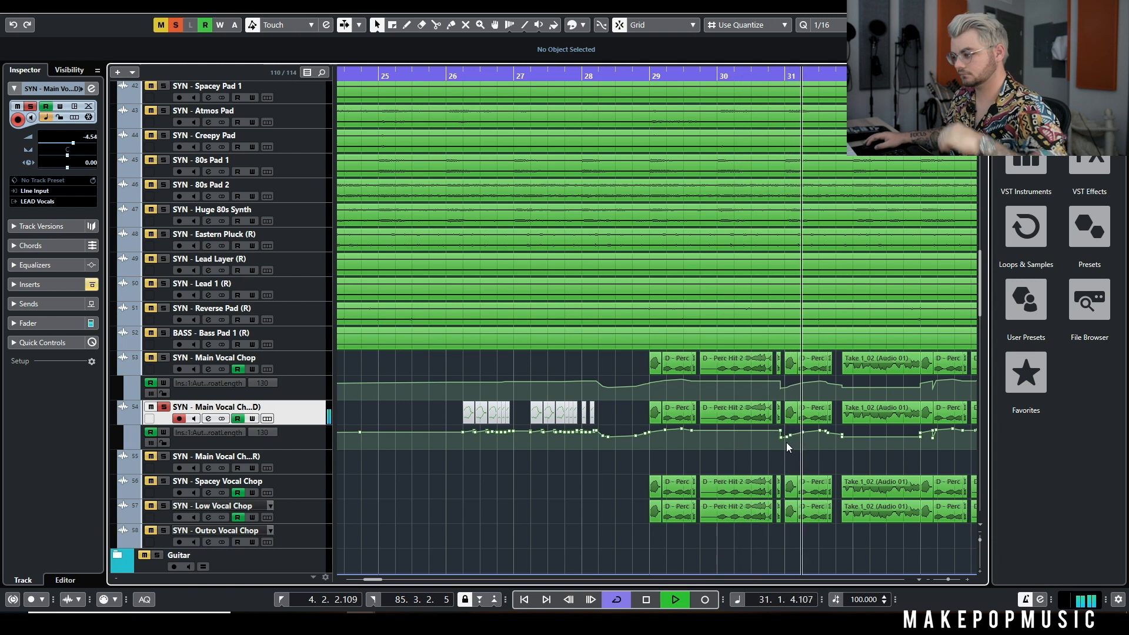
scroll(807, 441, "down", 3)
scroll(800, 467, "right", 3)
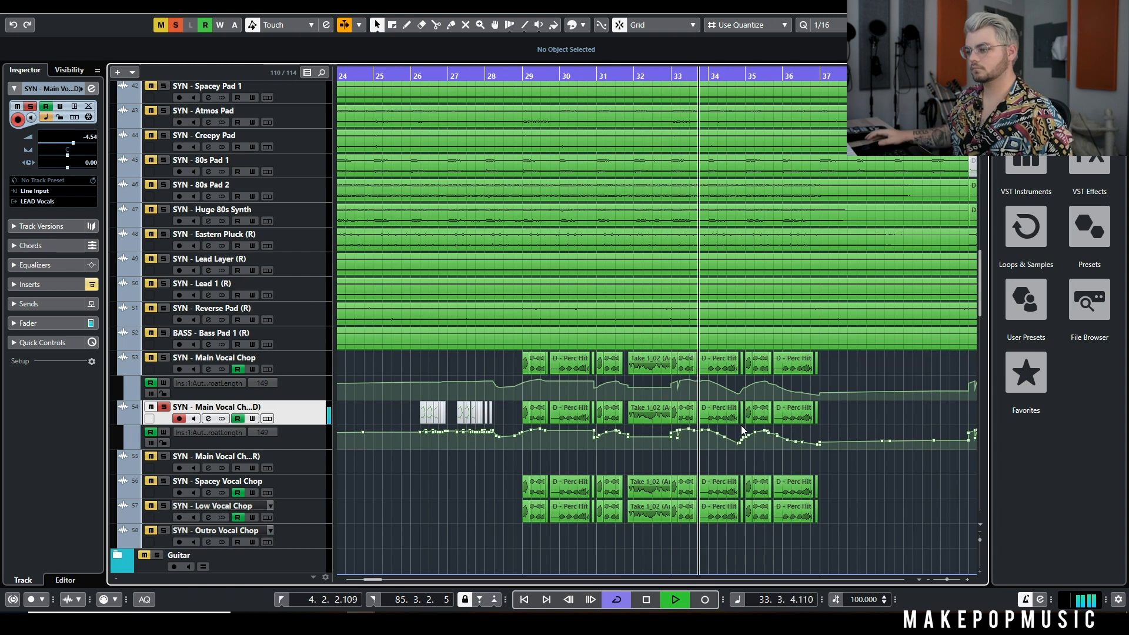
key("space")
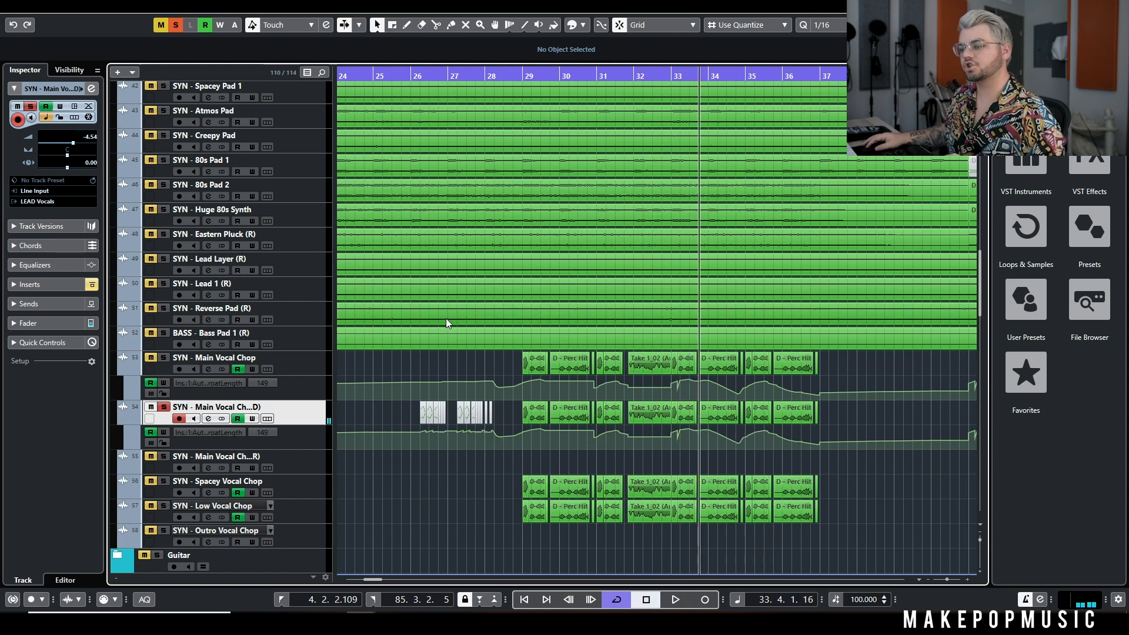
- Clear all solos and bring the vocal chops around bar 29 back into view
scroll(368, 366, "down", 3)
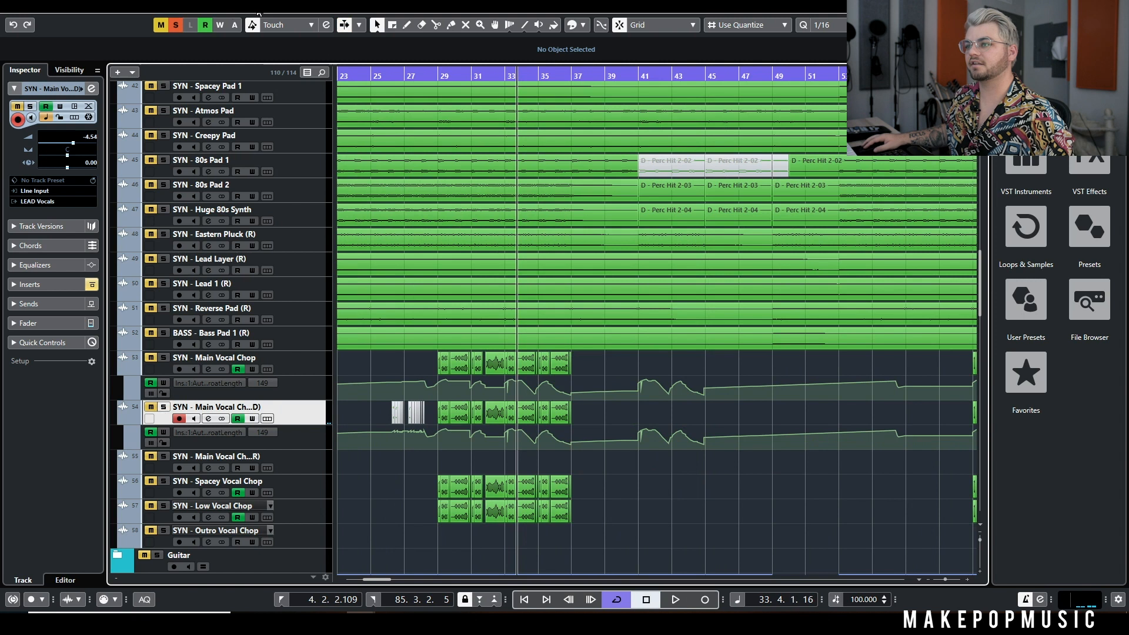
left_click(178, 28)
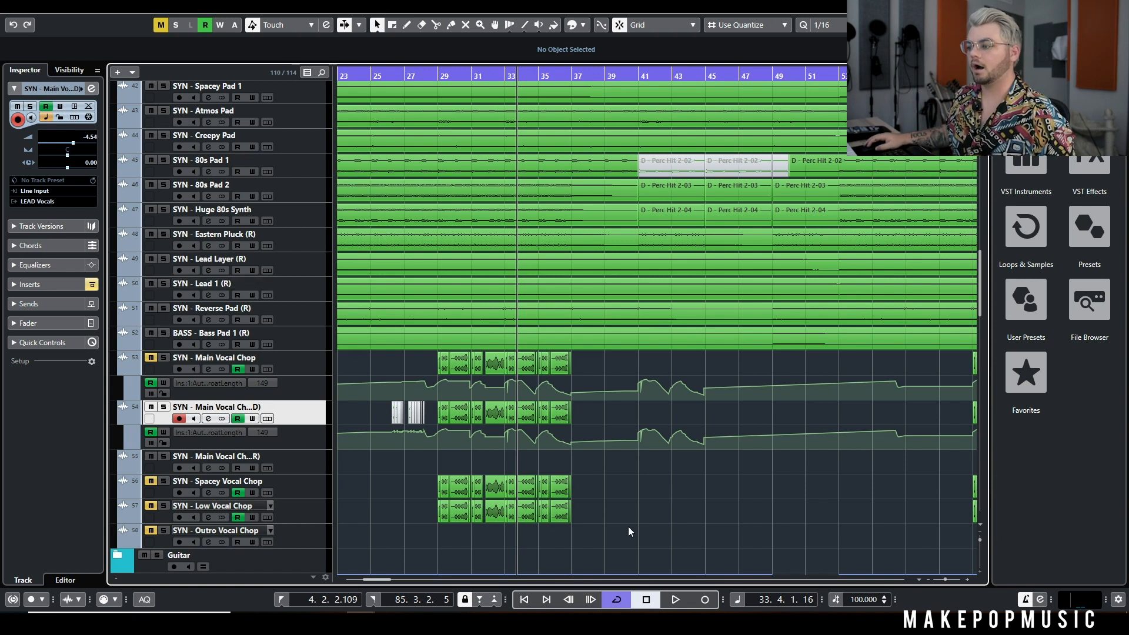
scroll(624, 485, "up", 2)
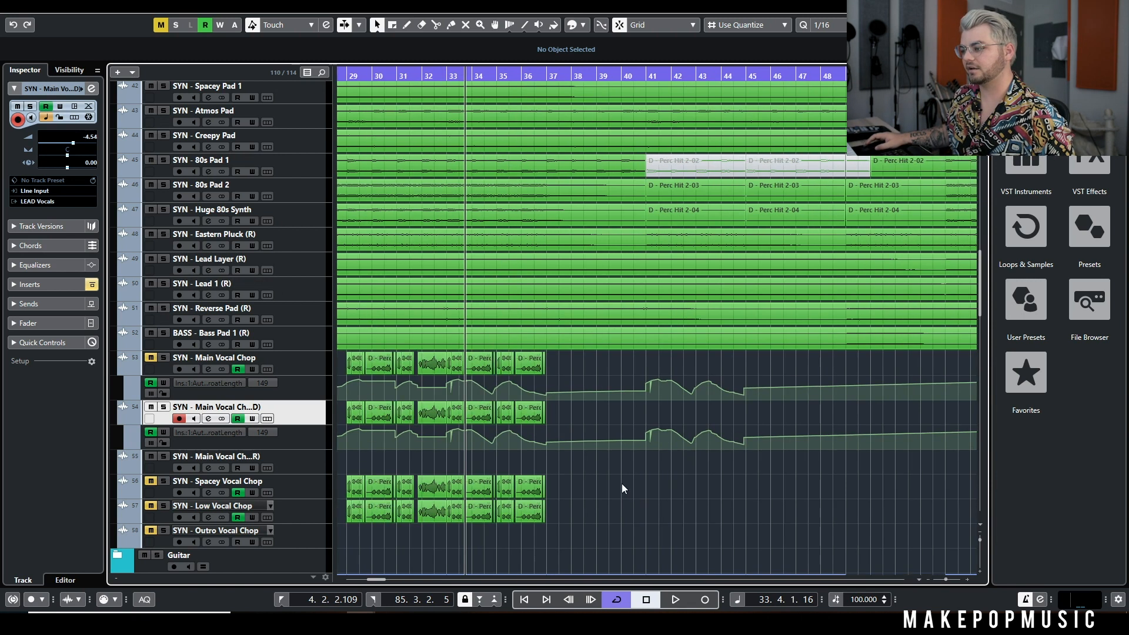
scroll(623, 482, "left", 4)
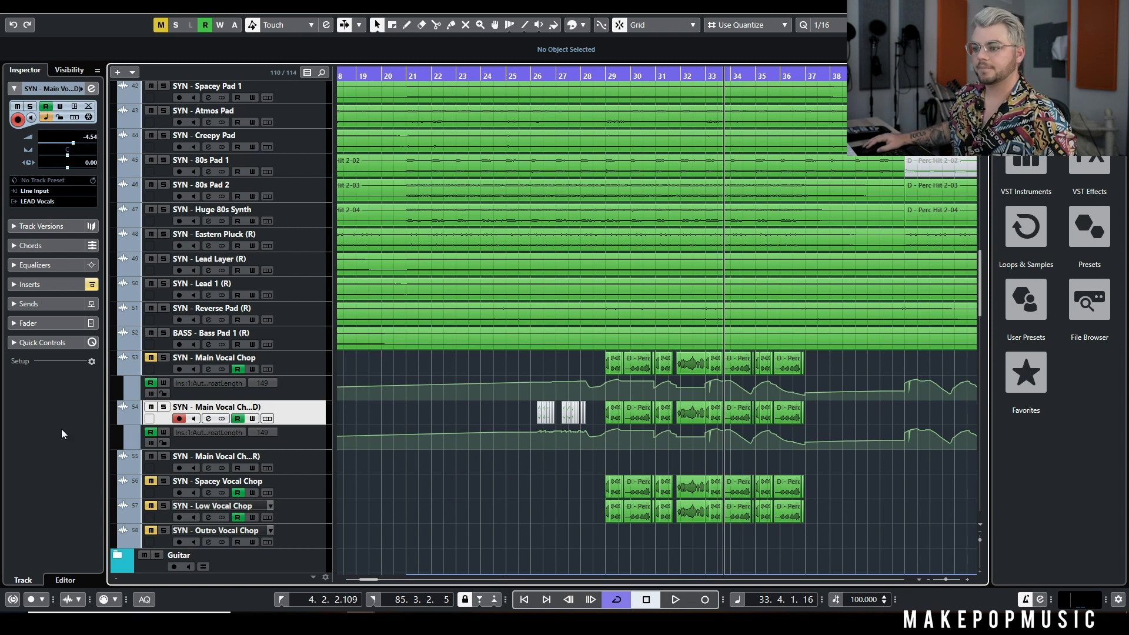
- Activate and open the Auto-Tune Pro insert on the Main Vocal Chop track, and place its window below the chop events
left_click(208, 369)
left_click(407, 265)
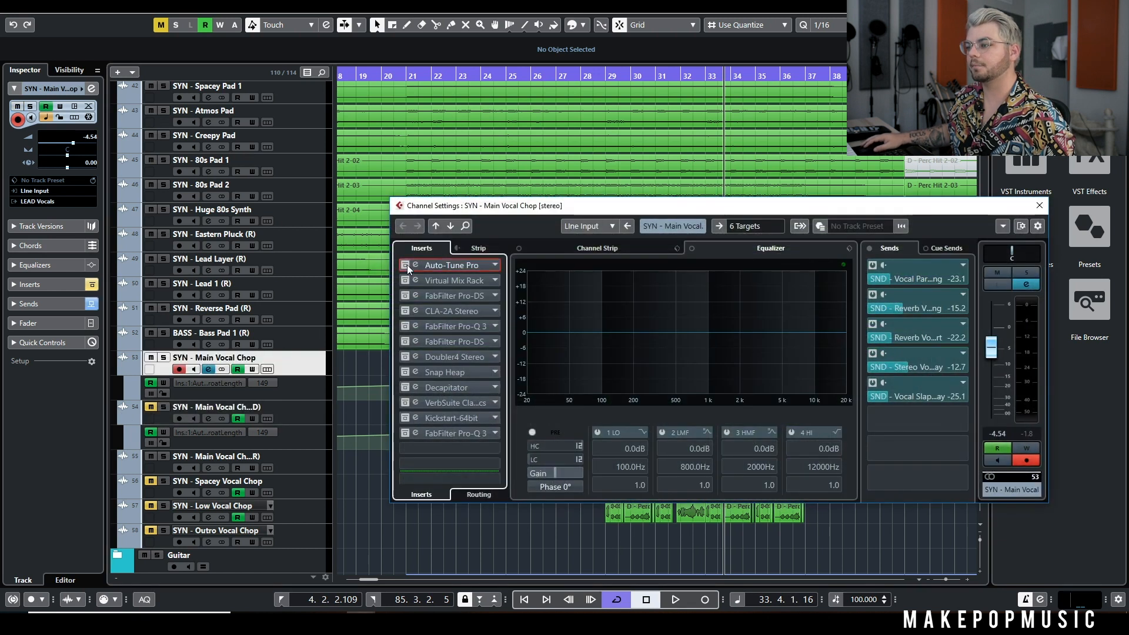
left_click(471, 264)
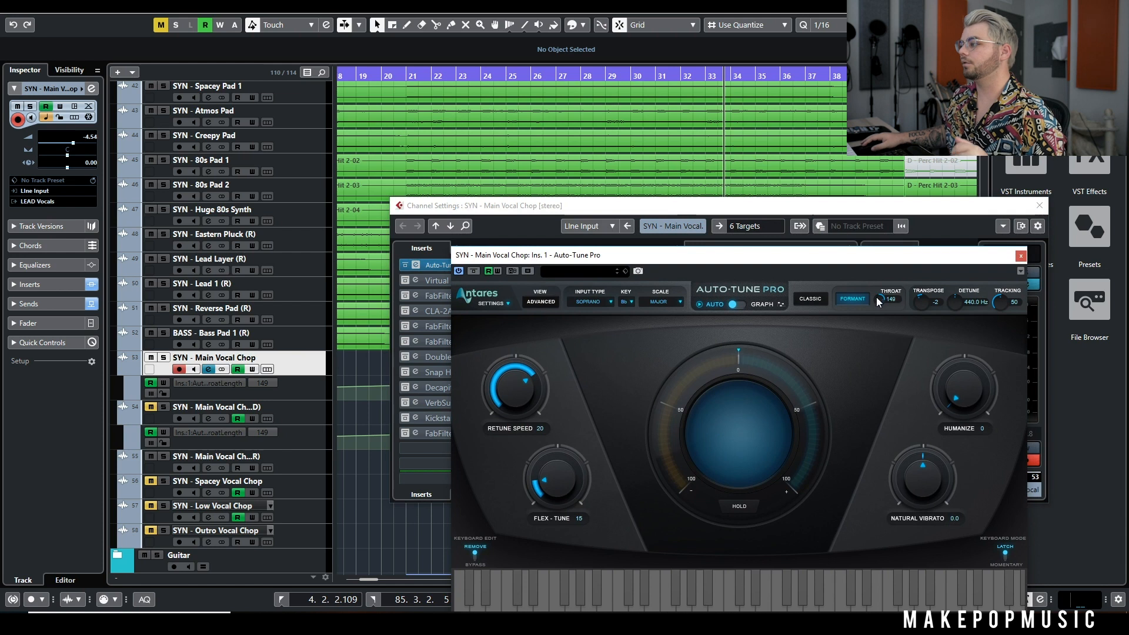
left_click(1039, 205)
left_click_drag(882, 266, 989, 416)
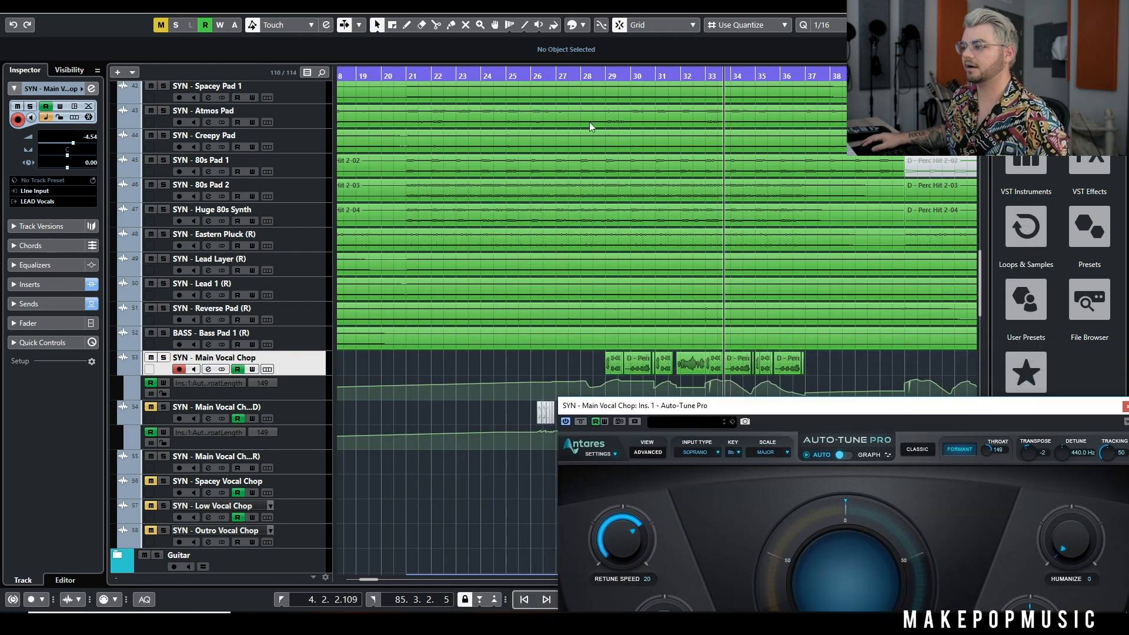
- Start playback just before bar 29 and solo the Main Vocal Chop track to hear its automated Auto-Tune throat setting
left_click(600, 79)
left_click_drag(775, 406, 613, 409)
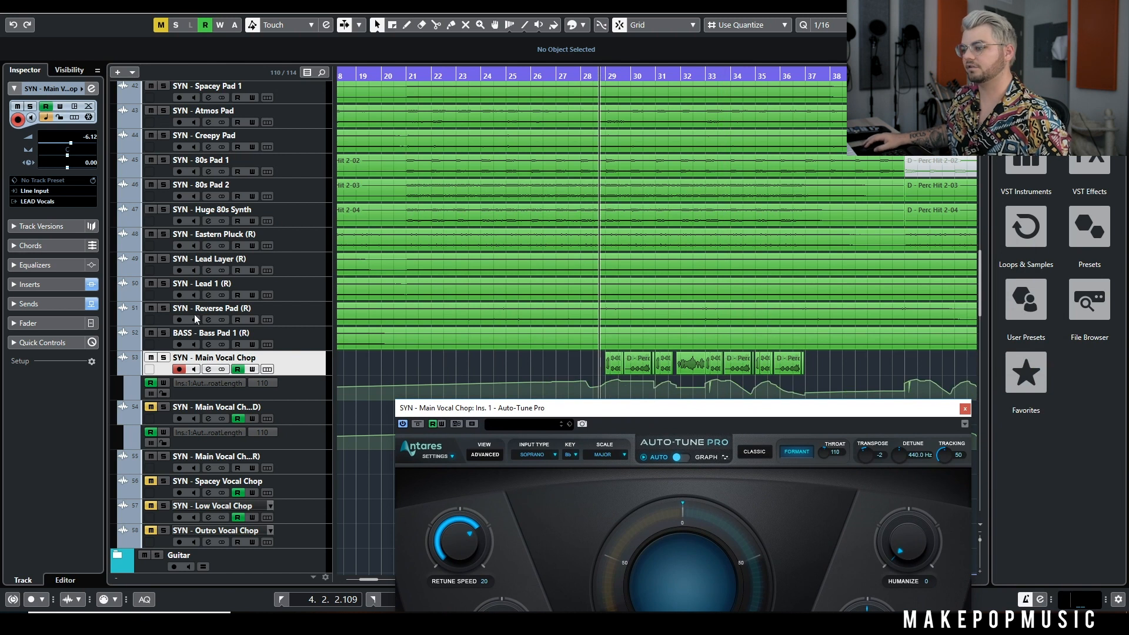
key("space")
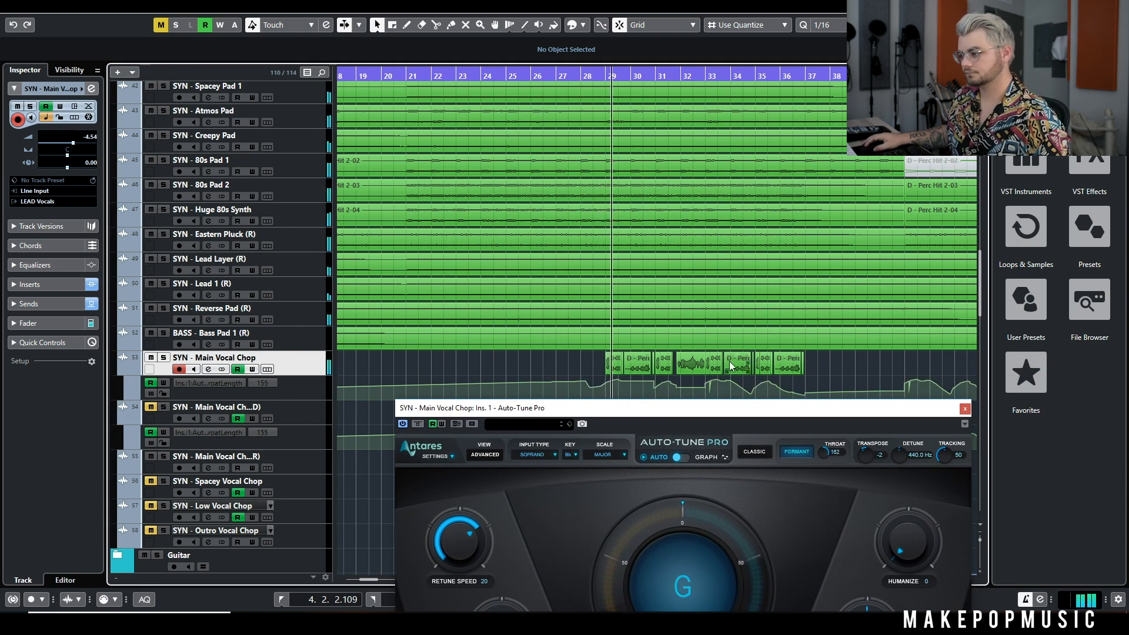
left_click(163, 359)
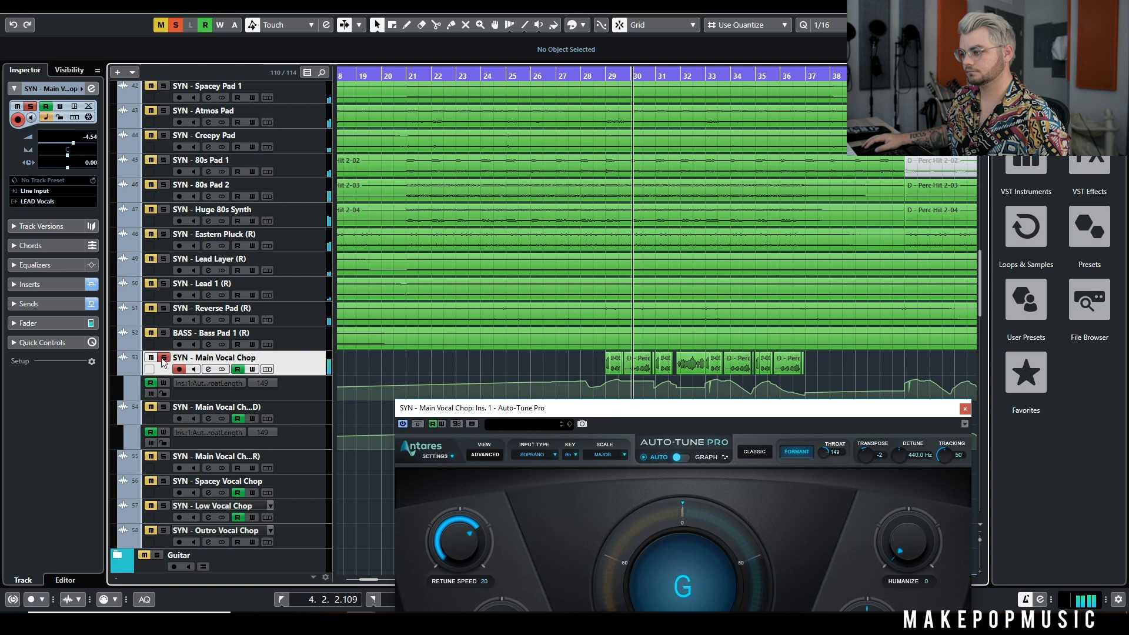
- Compare the Main Vocal Chop track without and with its five sends, and close its channel settings and Auto-Tune Pro windows
left_click(208, 369)
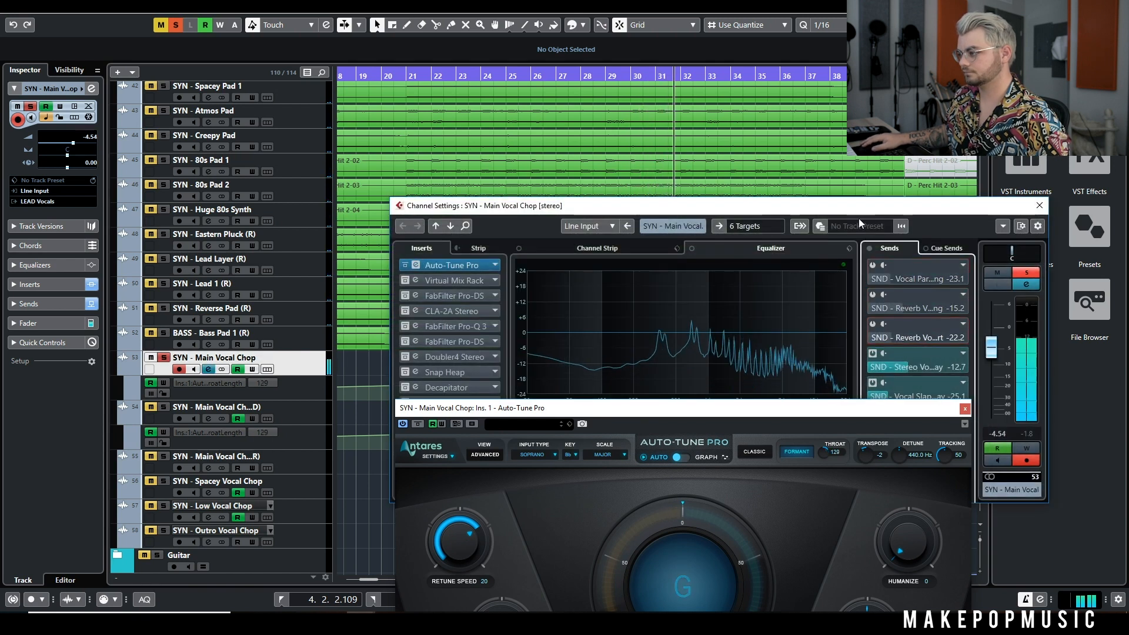
left_click_drag(860, 206, 820, 96)
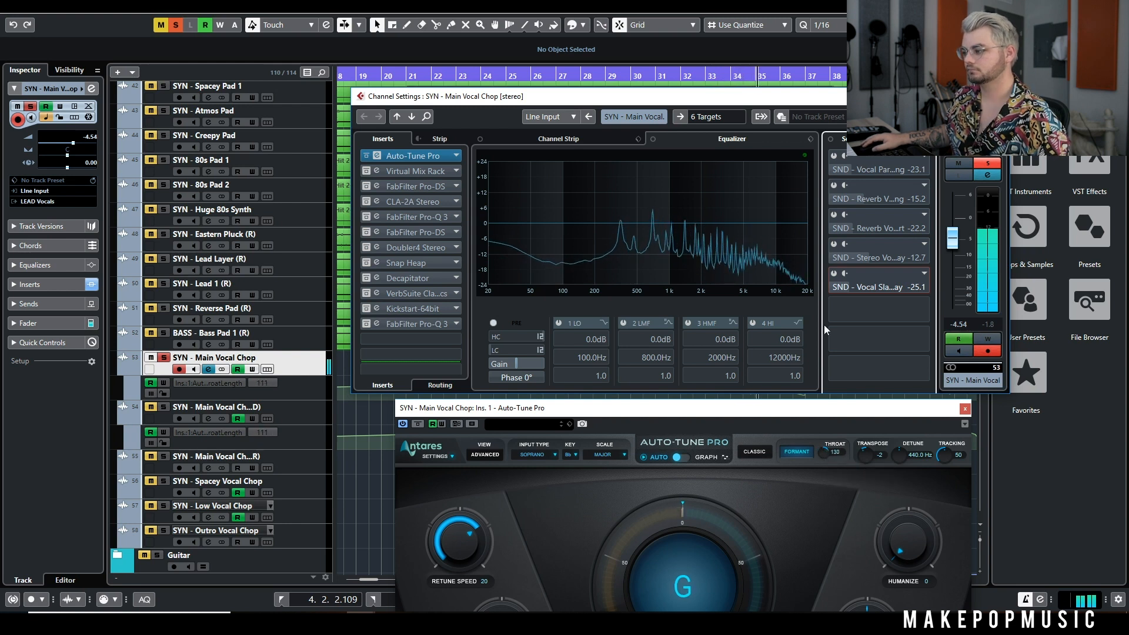
left_click(834, 274)
left_click(834, 244)
left_click(834, 214)
left_click(834, 185)
left_click(834, 156)
left_click(1004, 97)
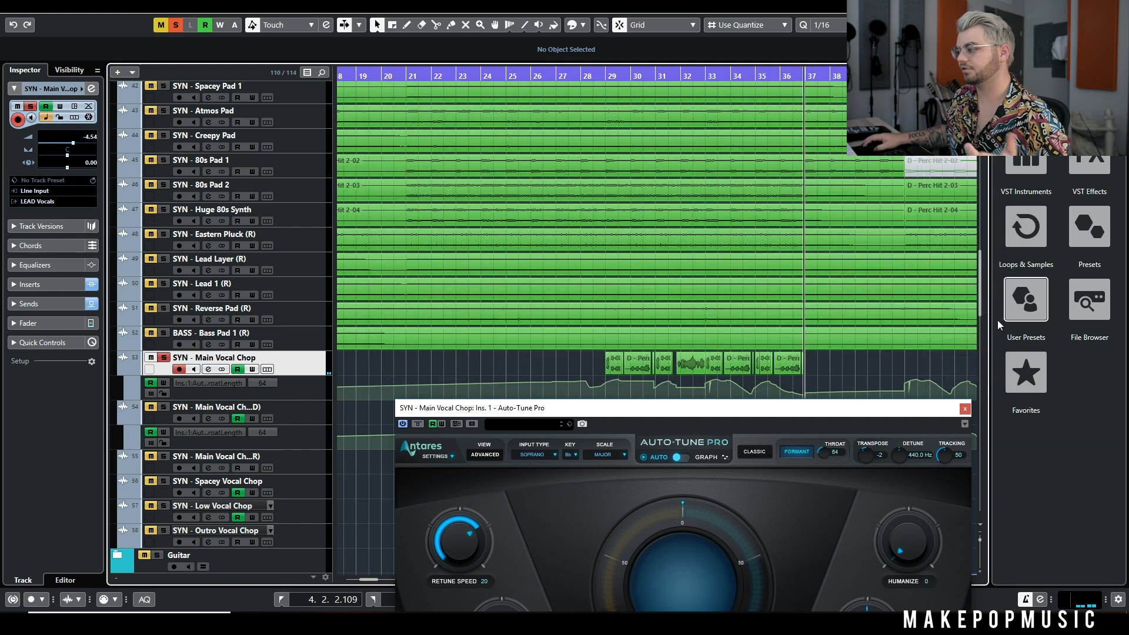
left_click(965, 410)
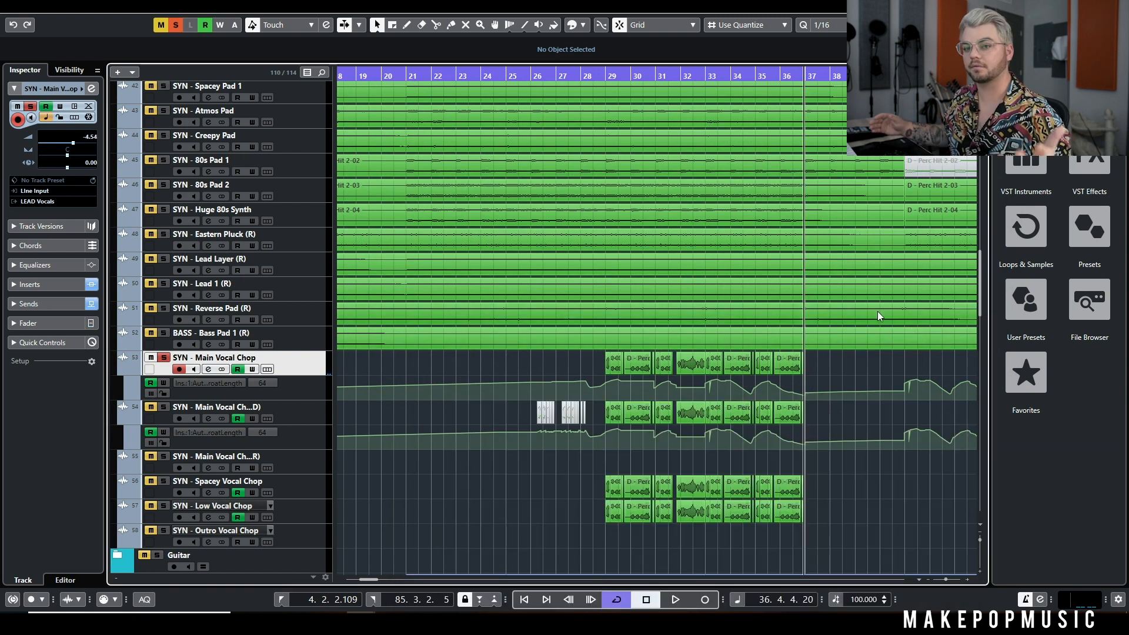
- Set the playback position to bar 29, check the Auto-Tune Pro insert on the Main Vocal Chop track, and close its windows
scroll(876, 312, "down", 5)
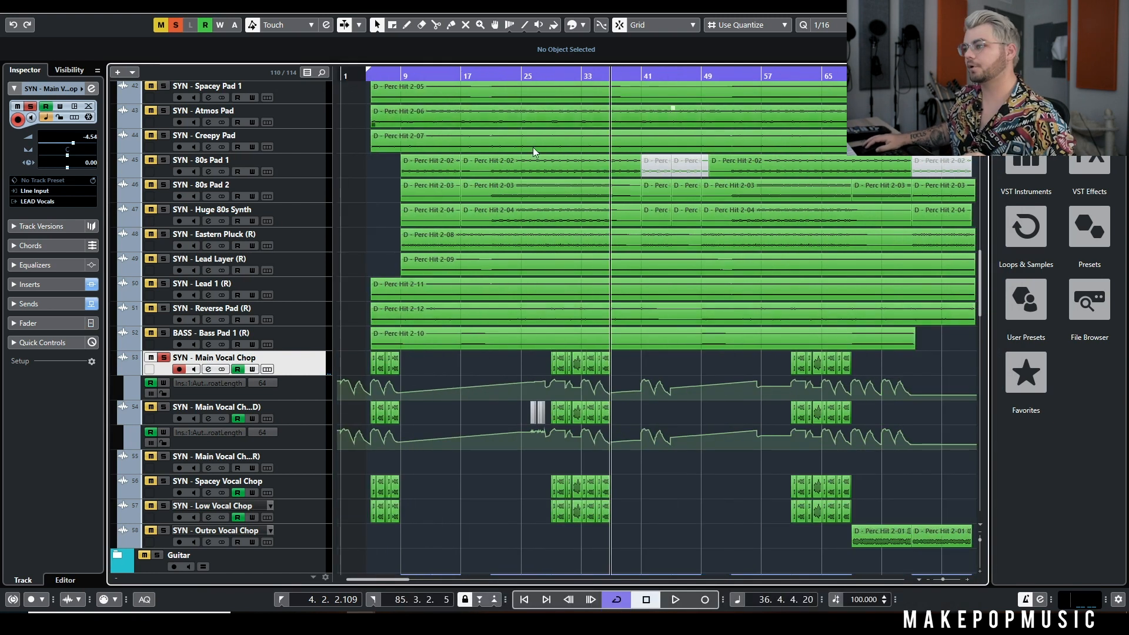
left_click(559, 80)
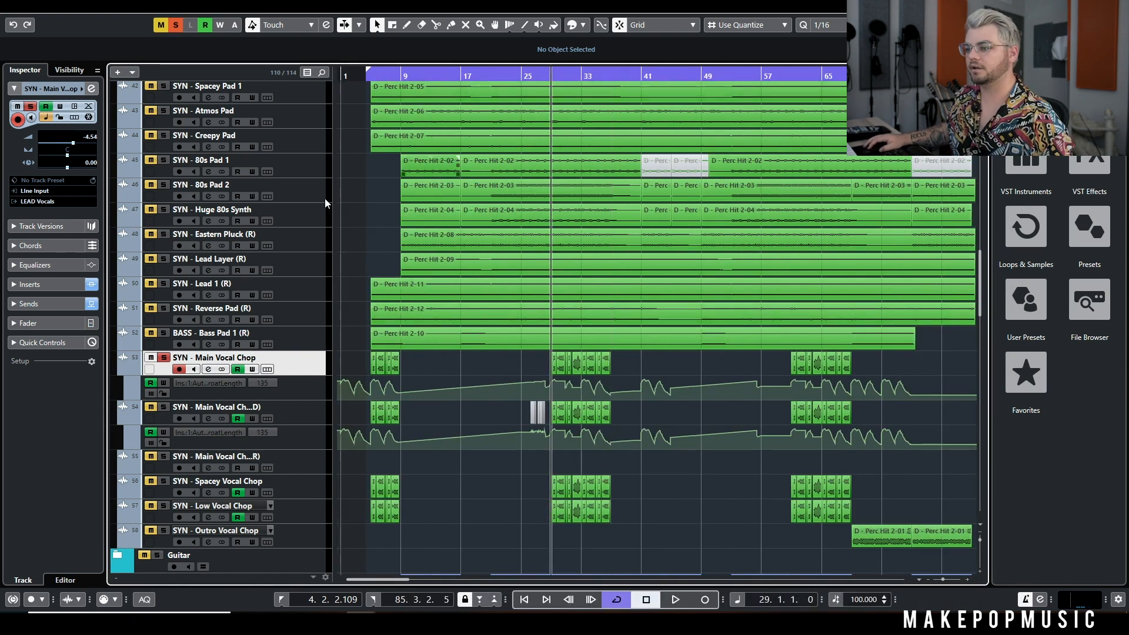
left_click(209, 369)
left_click(435, 156)
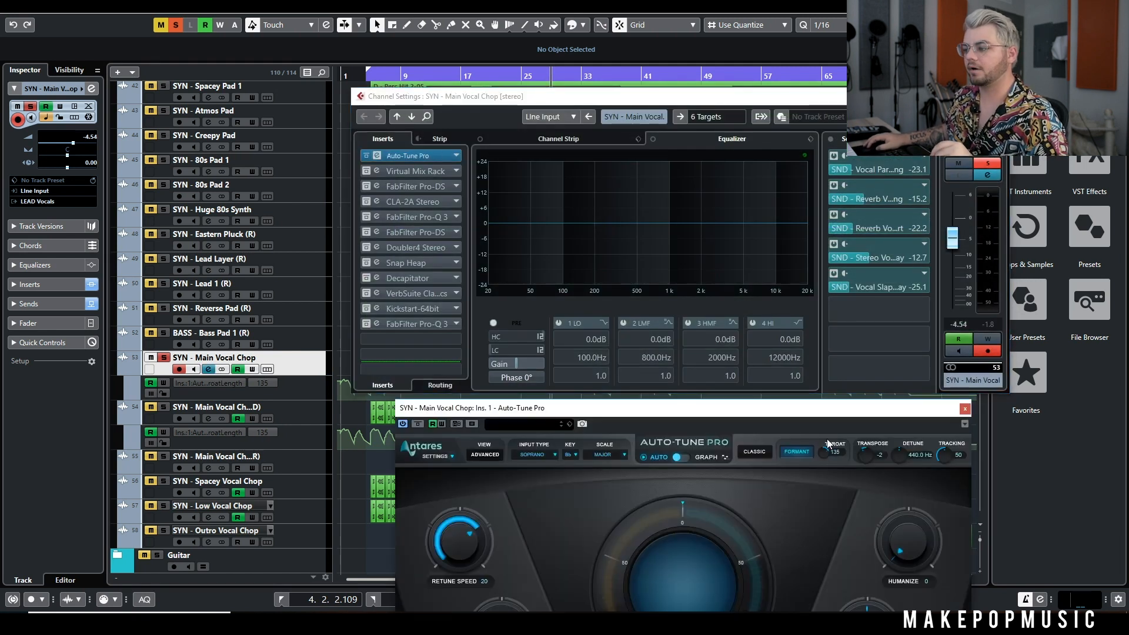
left_click(1003, 96)
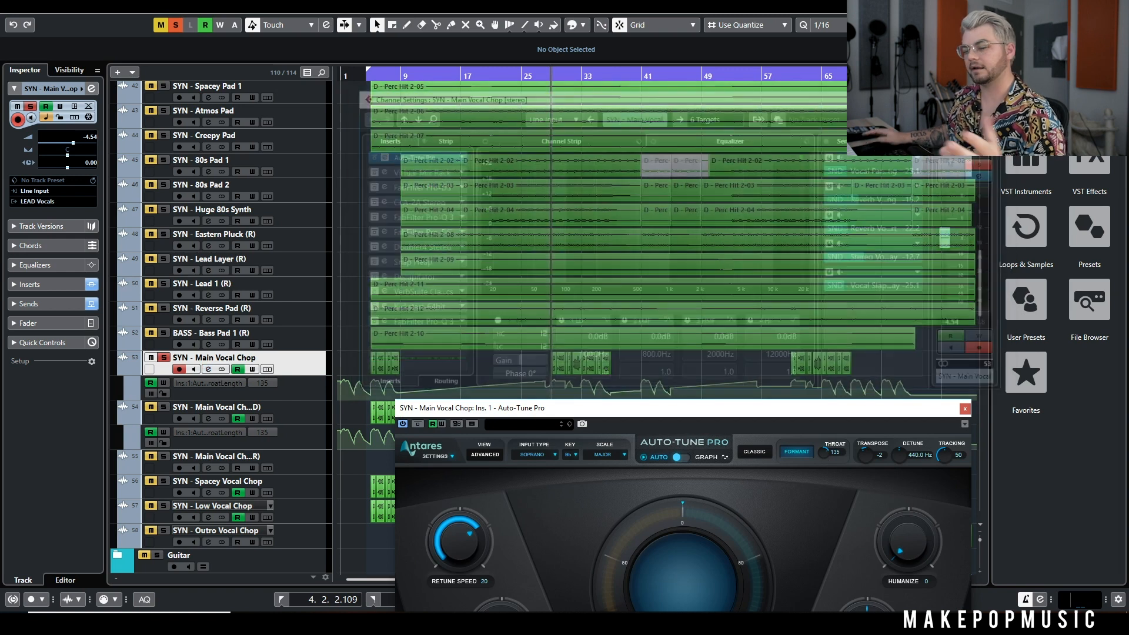
left_click_drag(746, 417, 753, 431)
left_click(972, 423)
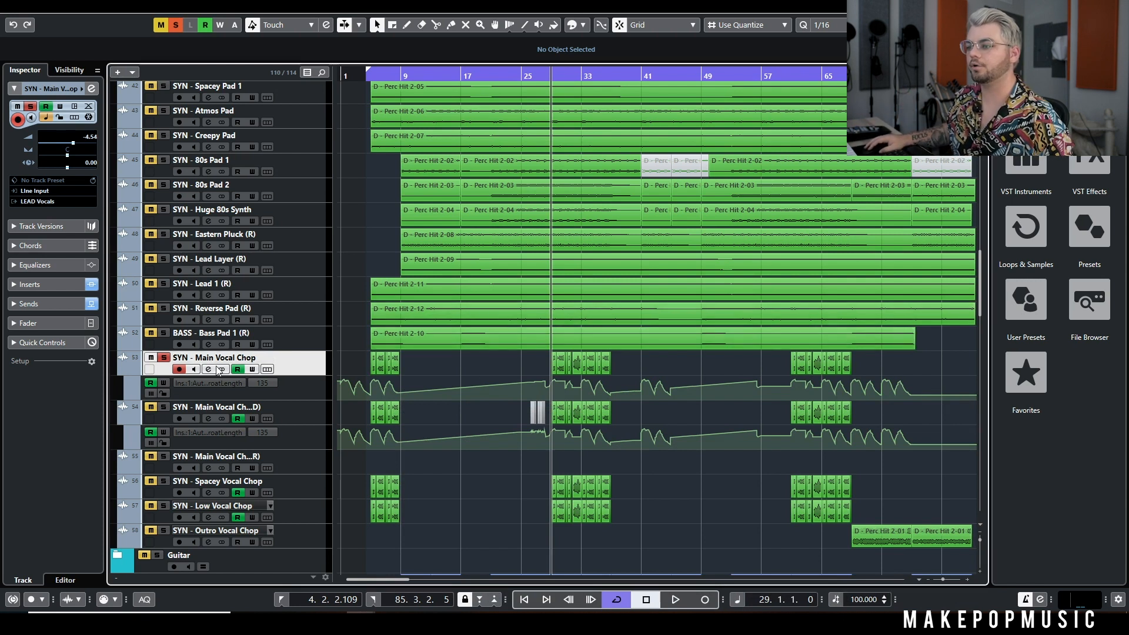
- Play from bar 29 with the Main Vocal Chop unsoloed to hear it in the full mix, and reopen its channel settings
key("space")
left_click(164, 357)
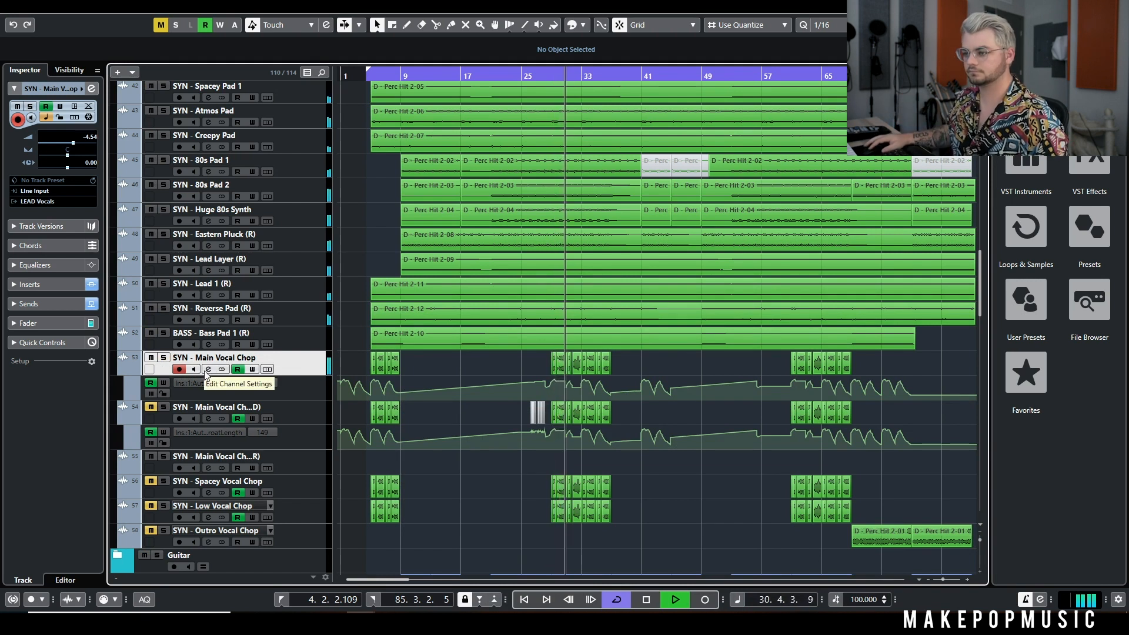
left_click(207, 371)
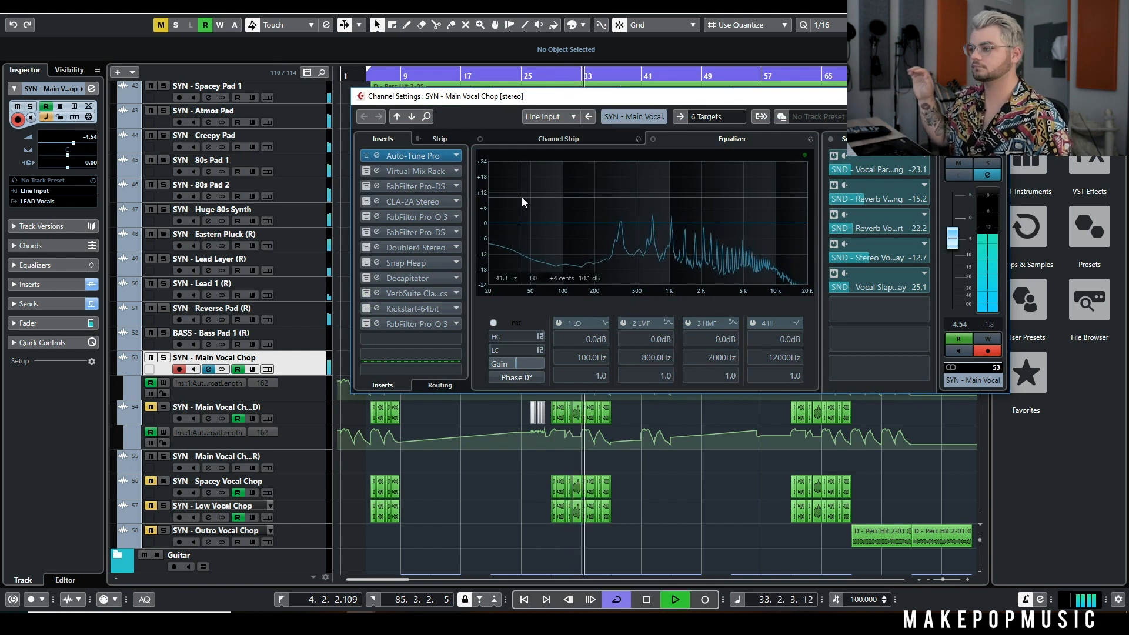
key("space")
- Activate and open the Virtual Mix Rack insert on the Main Vocal Chop, keeping its window clear of the track list
left_click_drag(440, 102, 695, 58)
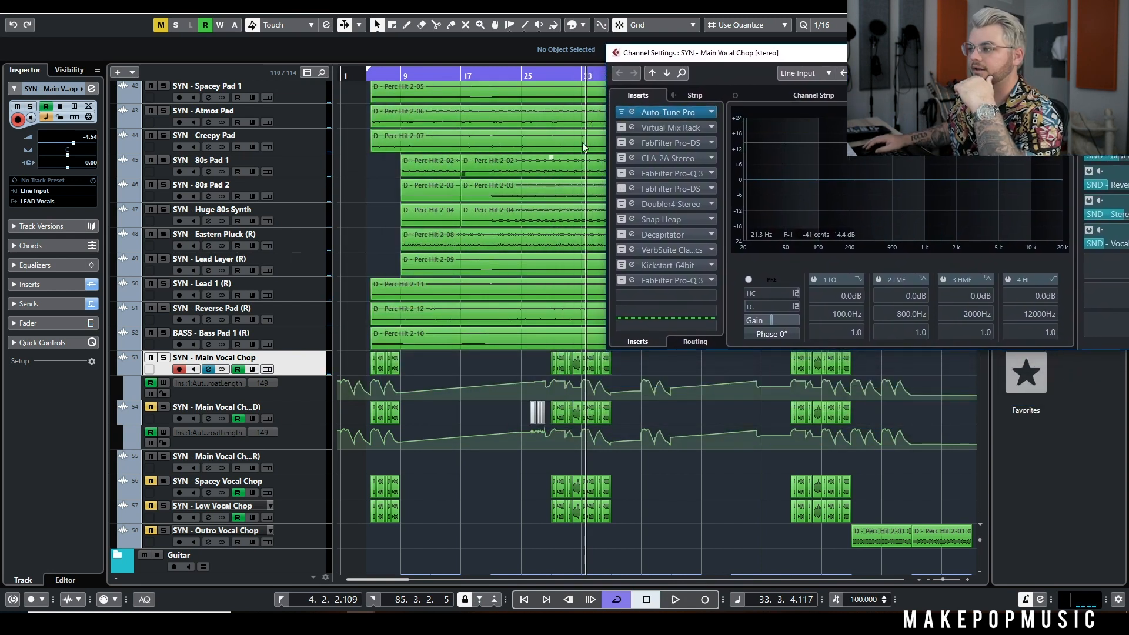
left_click(631, 127)
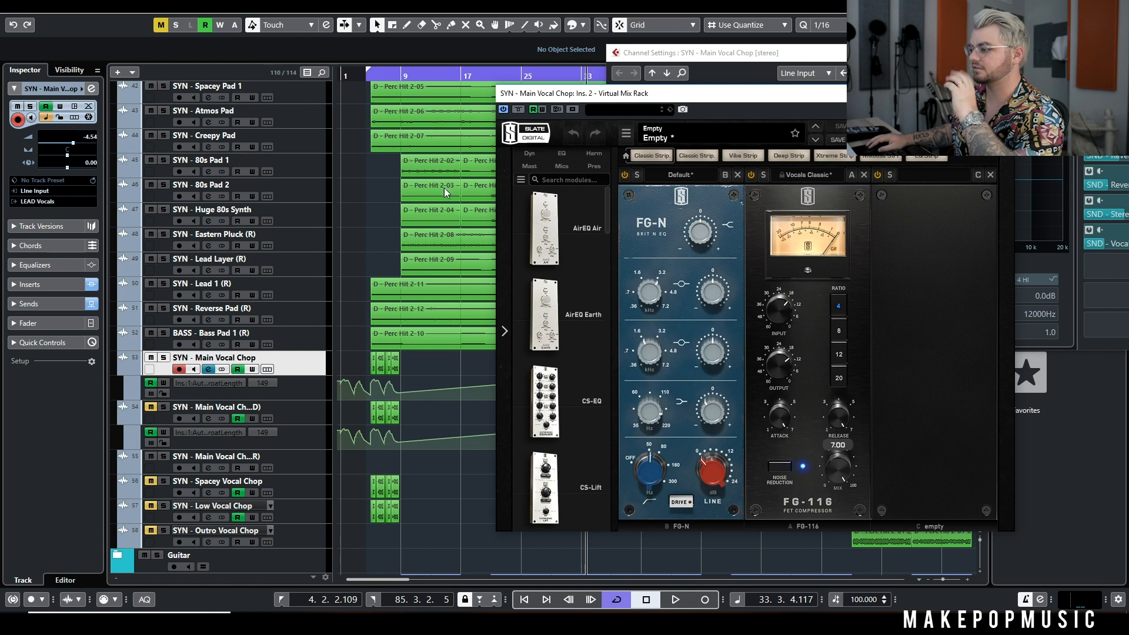
left_click_drag(540, 94, 639, 116)
- Play from bar 28 with the Main Vocal Chop soloed, compare it with Virtual Mix Rack bypassed and active, and close the plug-in
left_click(548, 76)
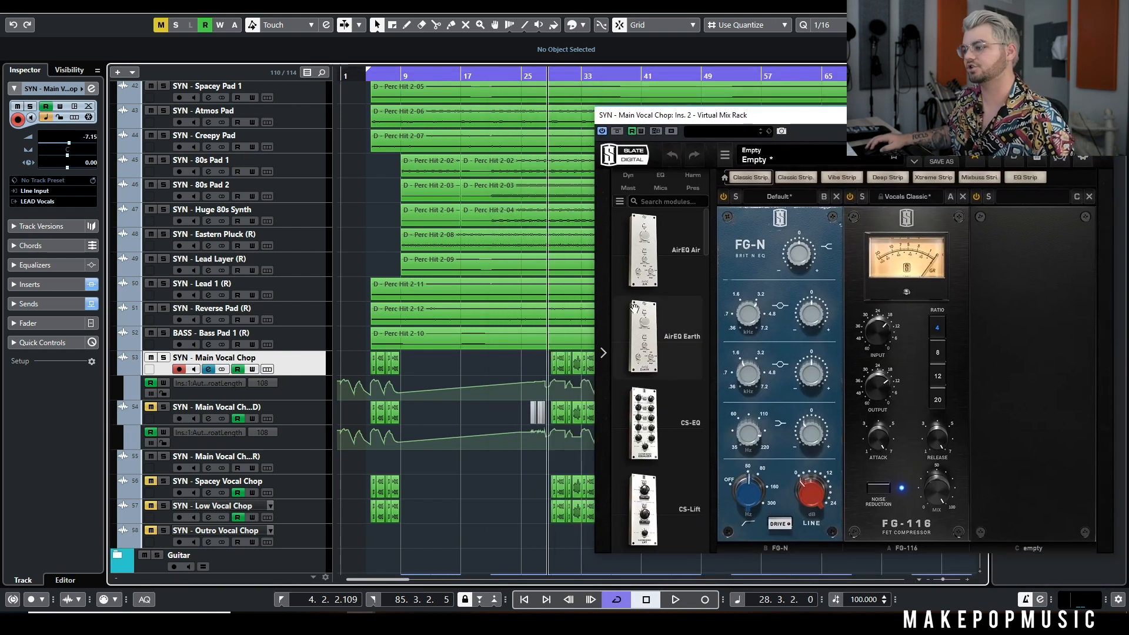
key("space")
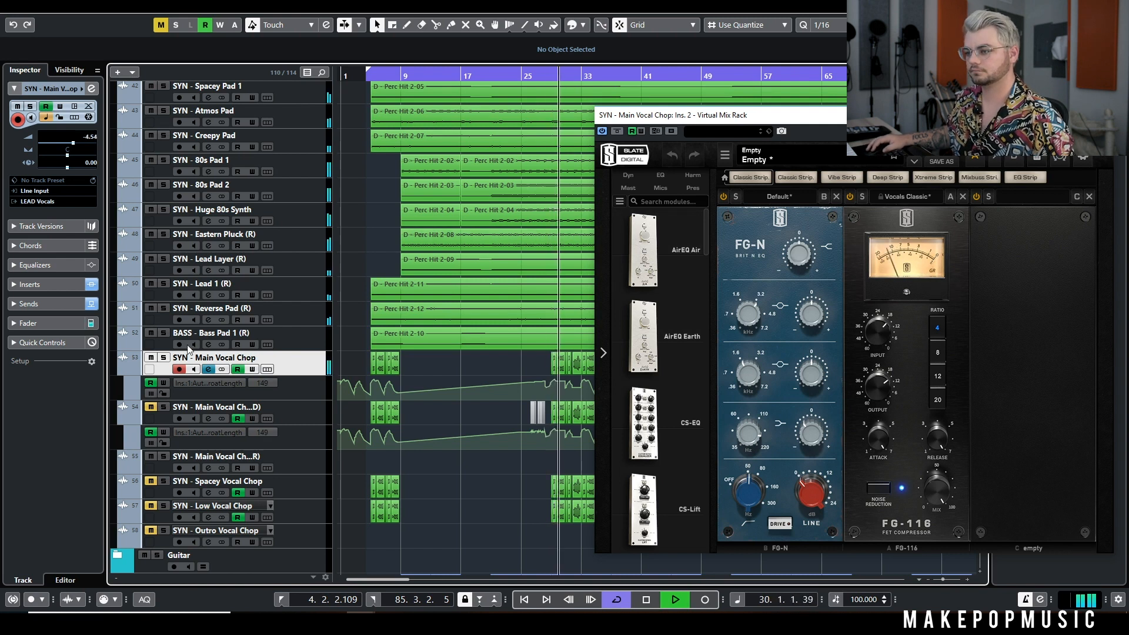
left_click(164, 357)
left_click(616, 130)
left_click(616, 132)
key("space")
left_click(1101, 115)
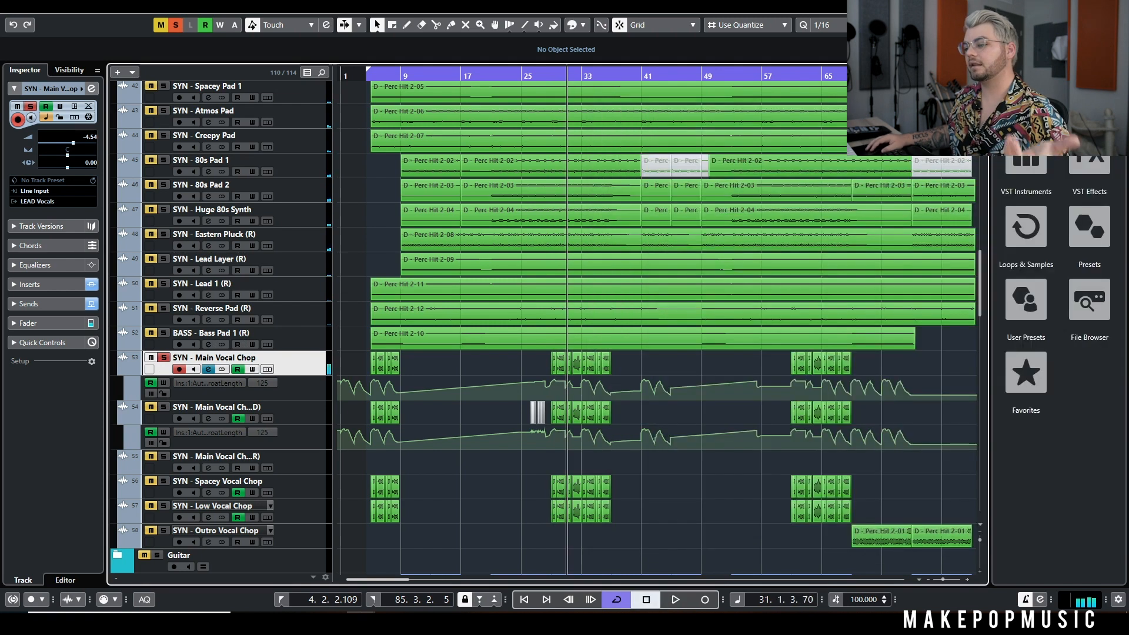
- Reopen the Main Vocal Chop channel settings and activate the first FabFilter Pro-DS insert, viewing its settings briefly
left_click(208, 370)
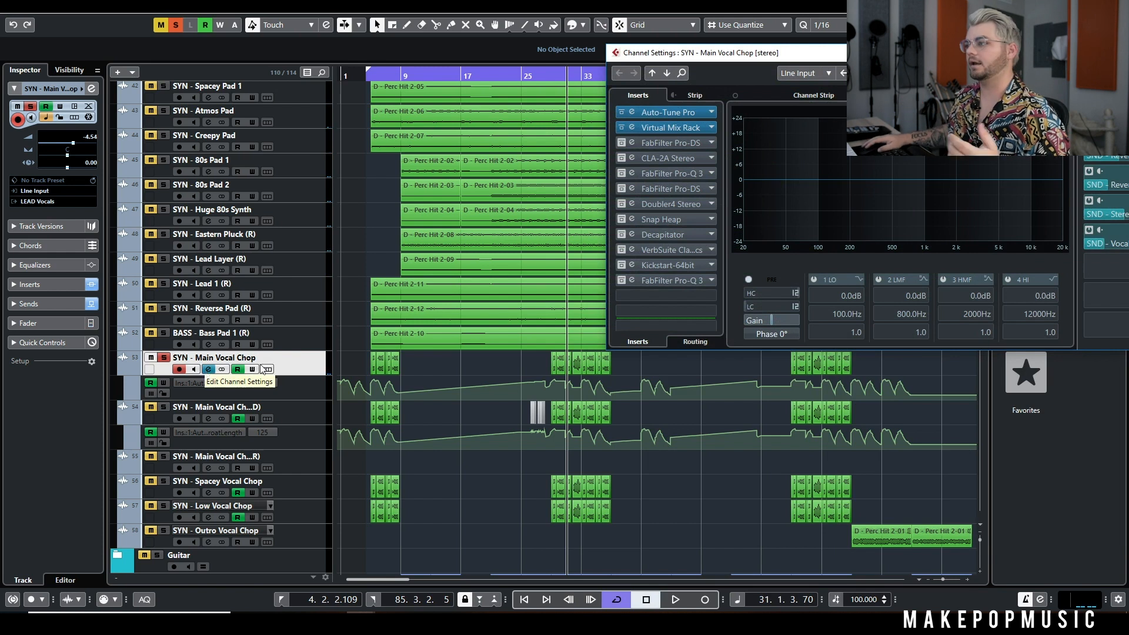
left_click_drag(697, 56, 650, 34)
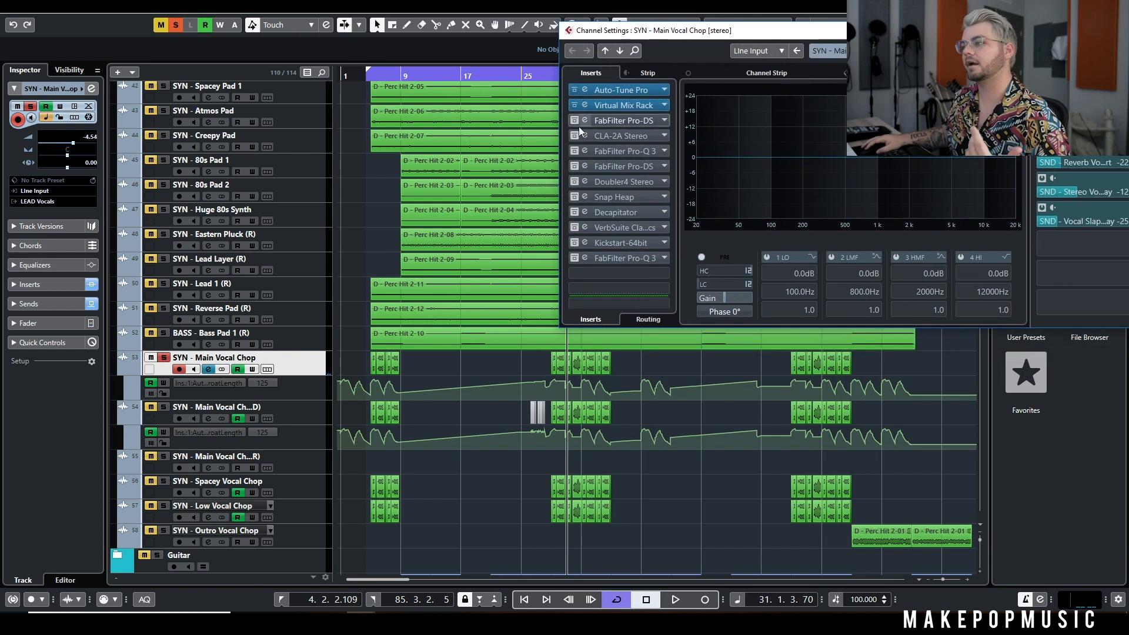
left_click(632, 120)
left_click(746, 173)
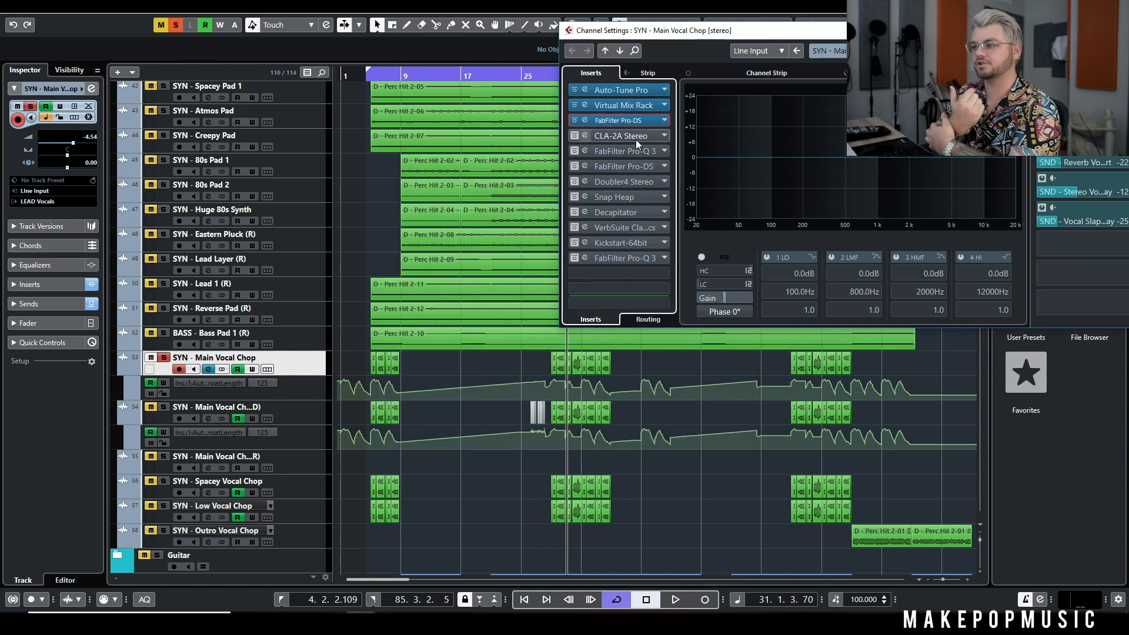
- Activate and open the CLA-2A Stereo insert, and listen to its compression on the chop from just before bar 29
left_click(575, 136)
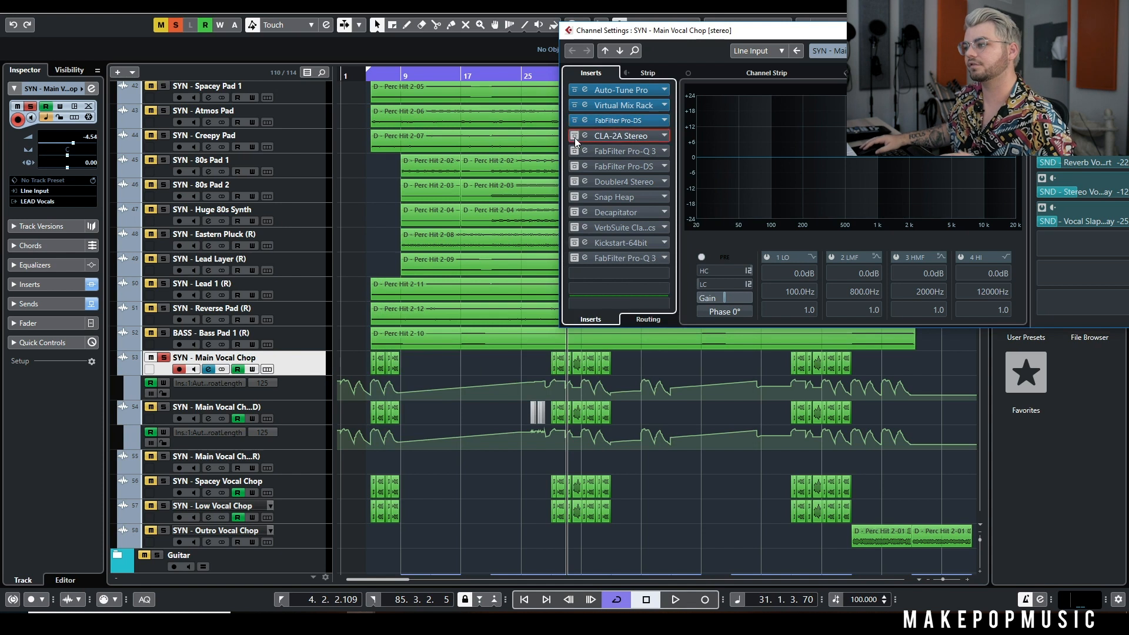
left_click(622, 132)
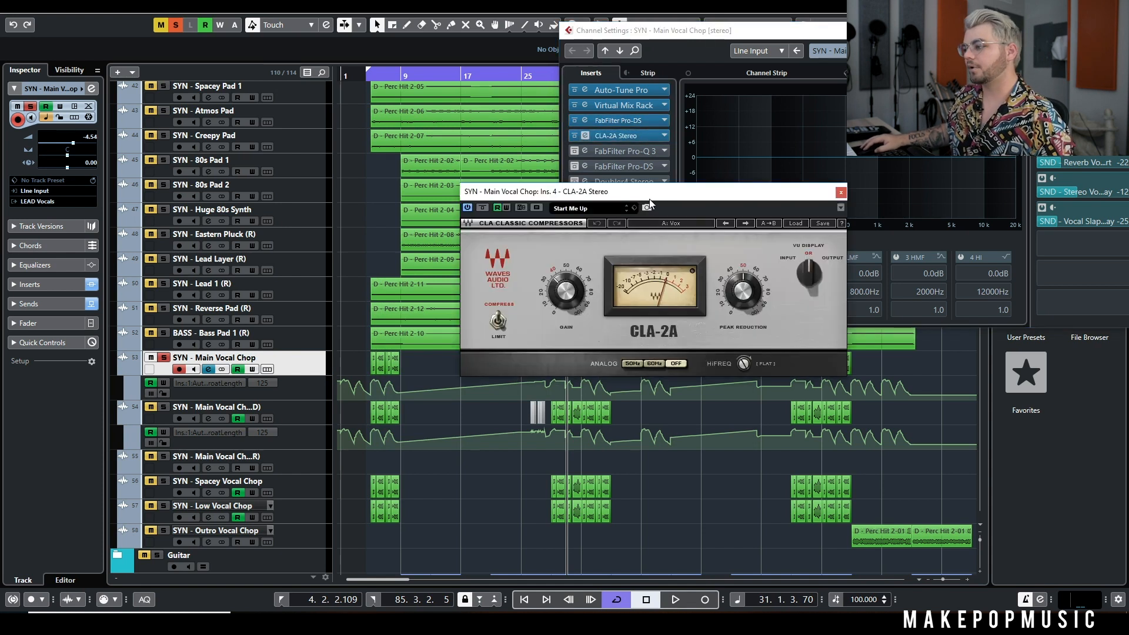
left_click_drag(667, 189, 971, 183)
left_click(554, 77)
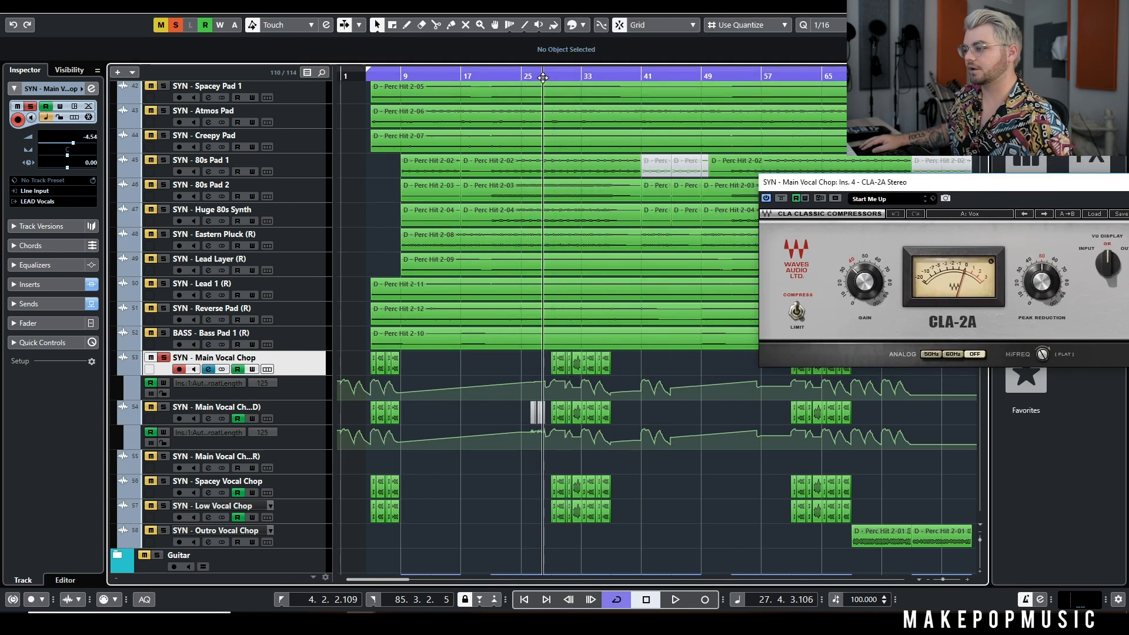
key("space")
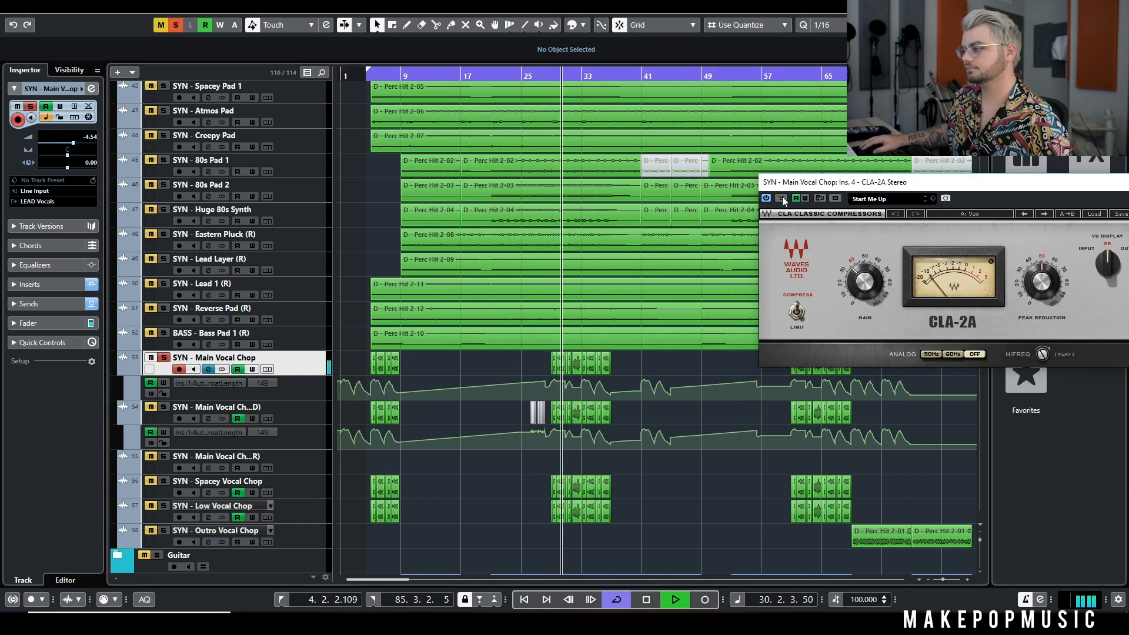
key("space")
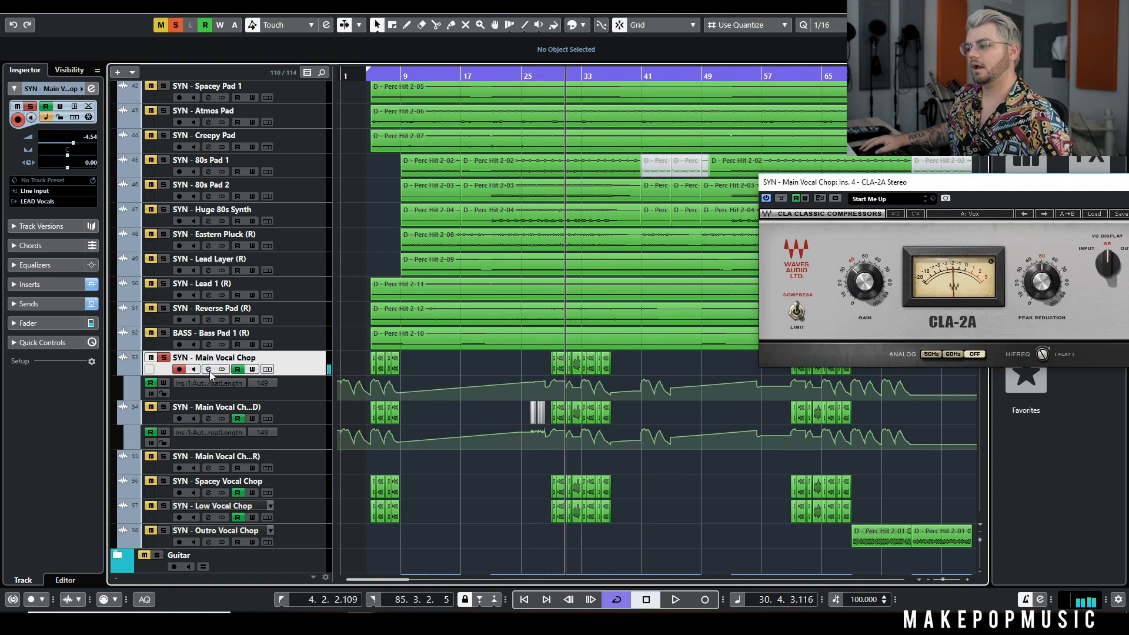
- Activate and open the first FabFilter Pro-Q 3 insert on the Main Vocal Chop, and arrange its window below the insert list
left_click(208, 369)
left_click(624, 151)
left_click(913, 220)
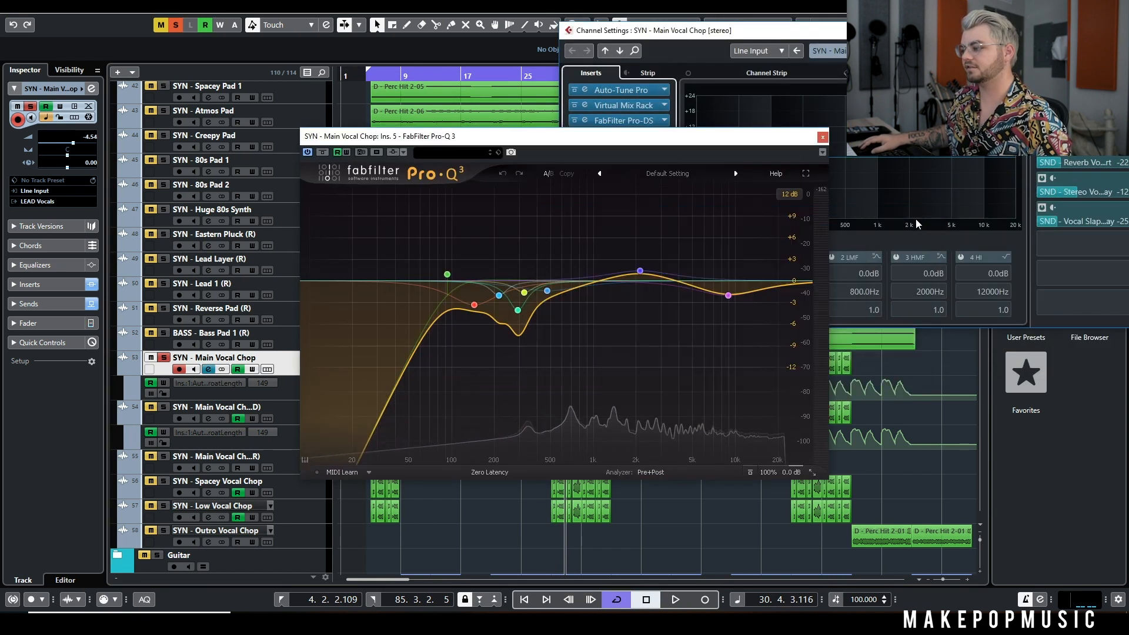
left_click_drag(694, 30, 842, 43)
left_click_drag(766, 194, 993, 273)
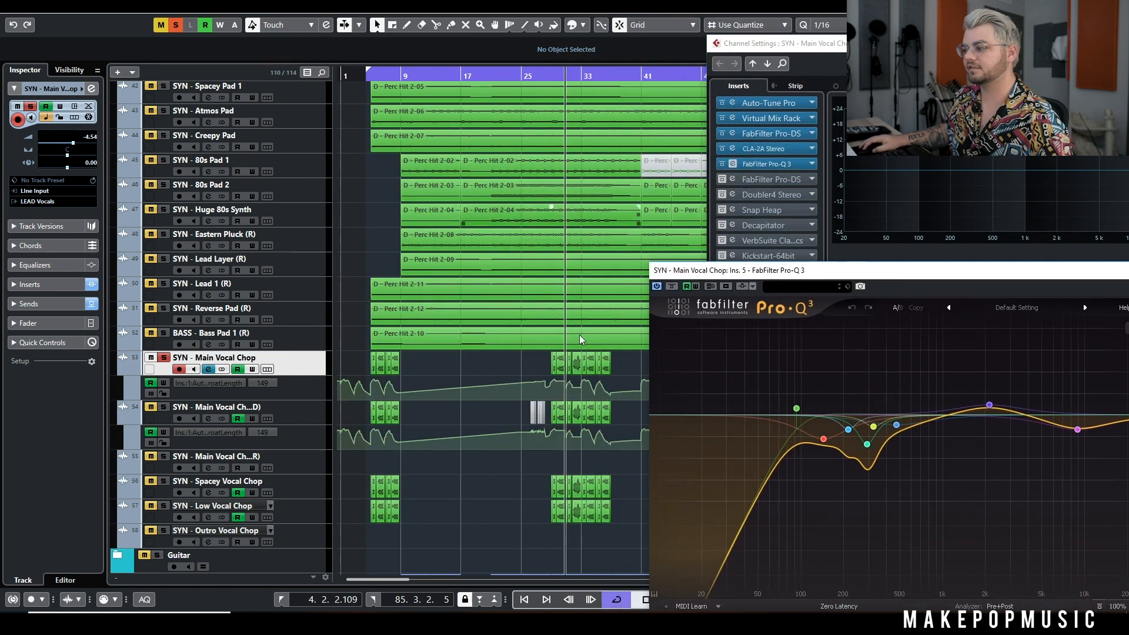
- Compare the chop with and without FabFilter Pro-Q 3 during playback, and audition the 293 Hz cut alone
key("space")
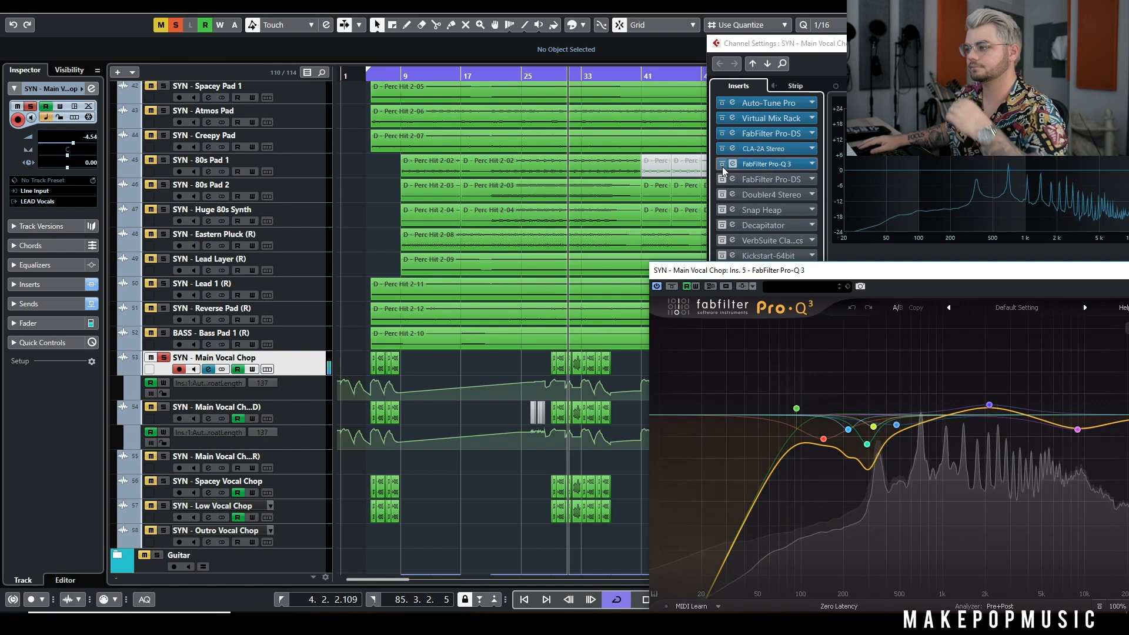
left_click(722, 165)
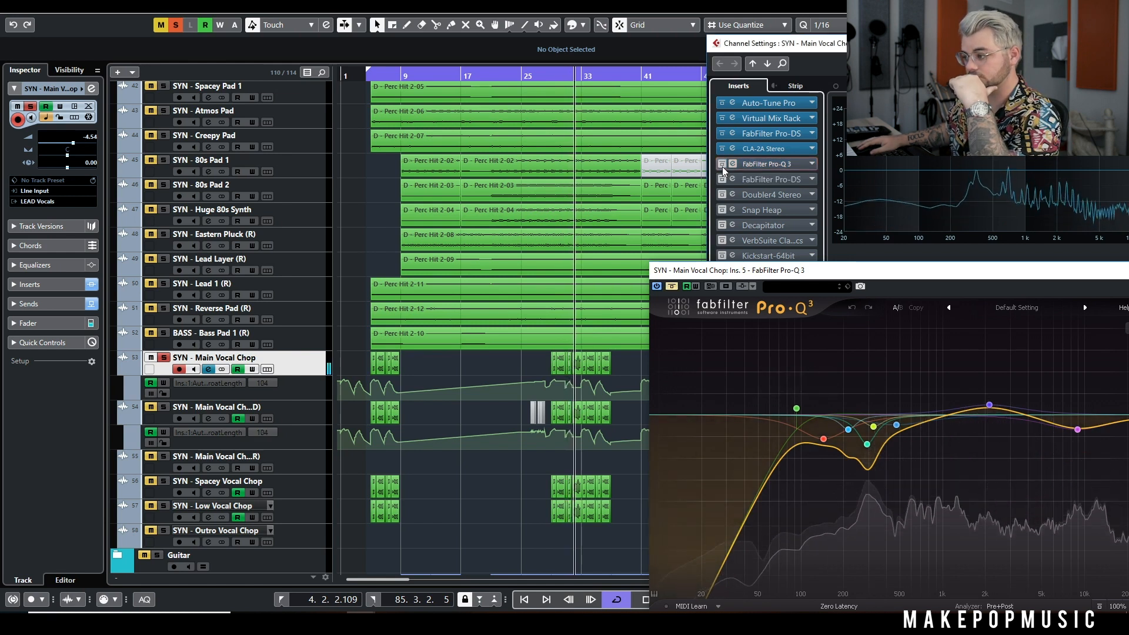
left_click(722, 166)
left_click(883, 466)
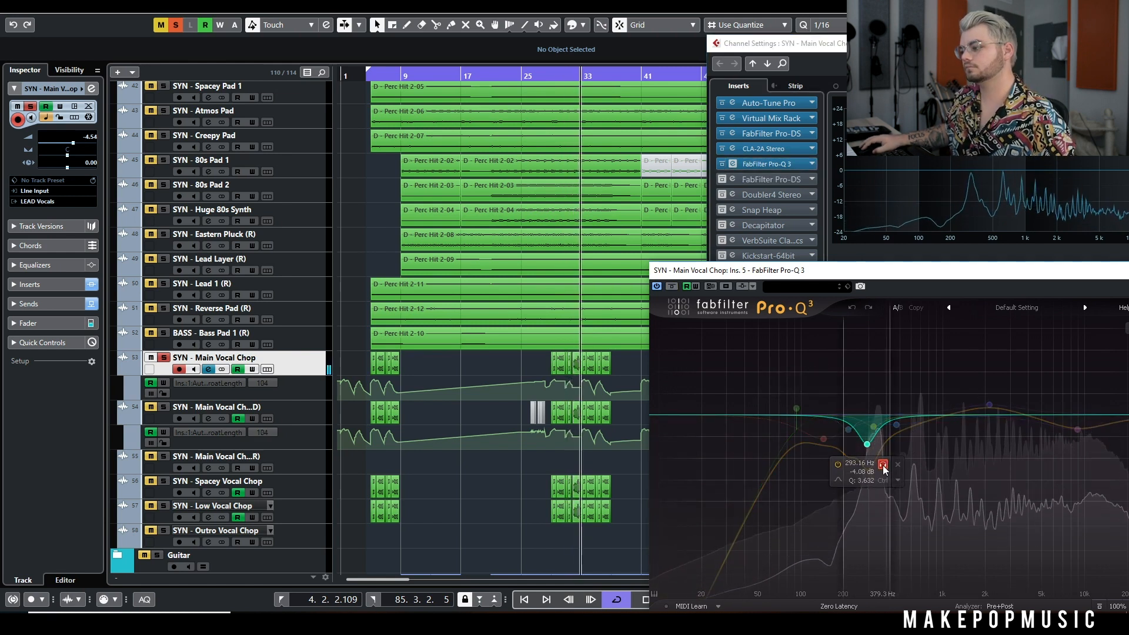
key("space")
- Inspect the 472 Hz bell band in FabFilter Pro-Q 3, and close the equalizer window
left_click(873, 427)
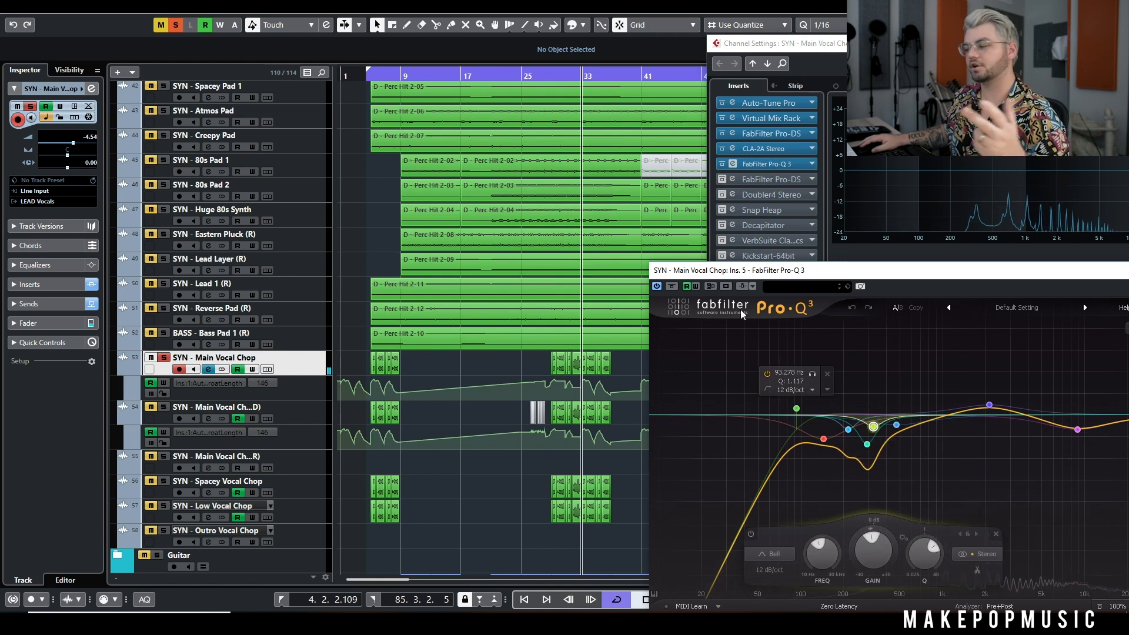
left_click(887, 449)
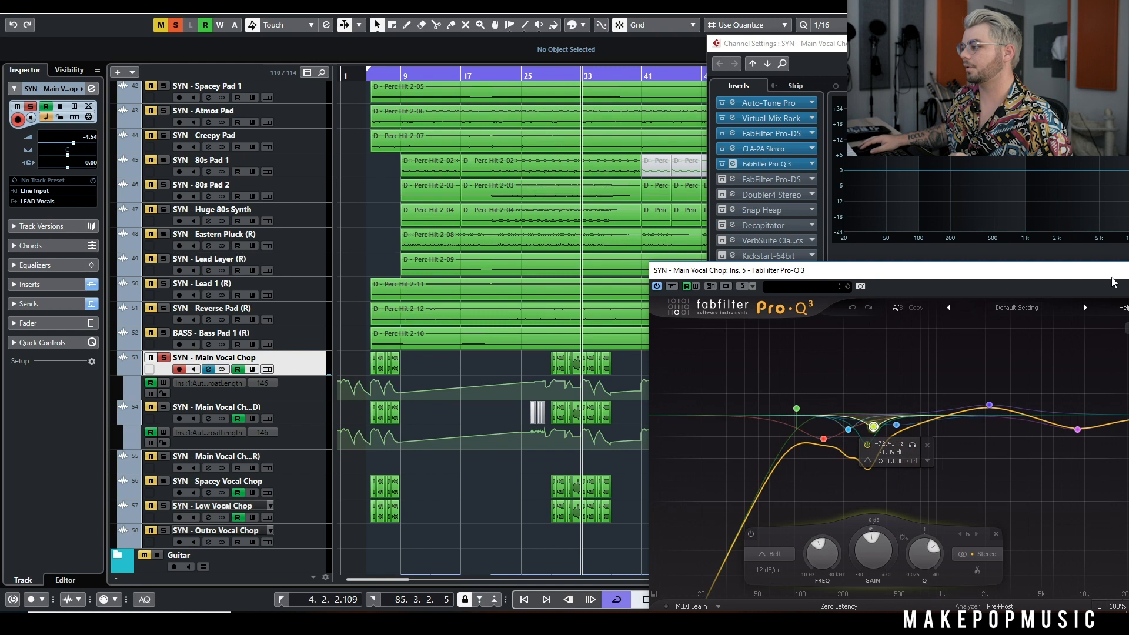
left_click_drag(1079, 274, 814, 272)
left_click(908, 269)
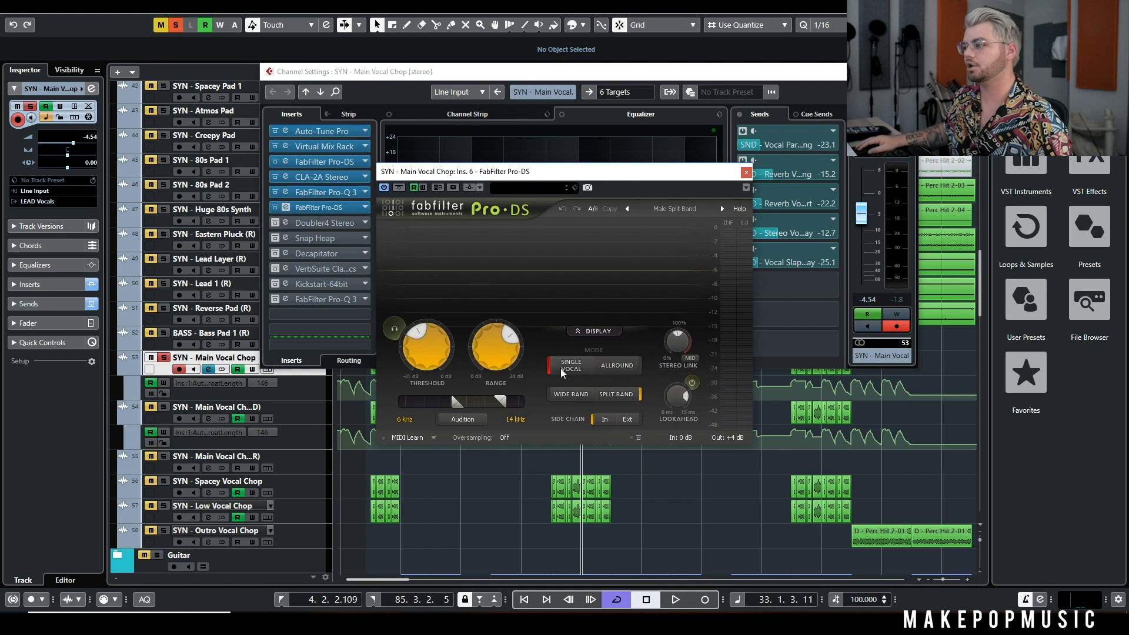
- Listen to the Main Vocal Chop through the second FabFilter Pro-DS while watching its display, and close the plug-in
left_click(911, 72)
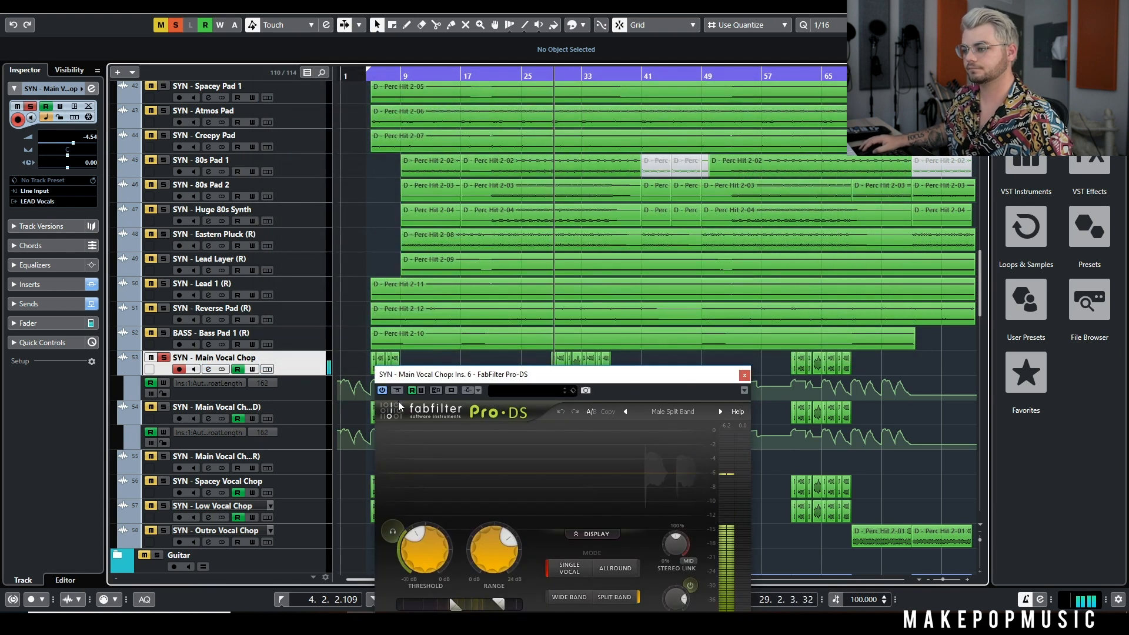
left_click_drag(668, 370, 589, 244)
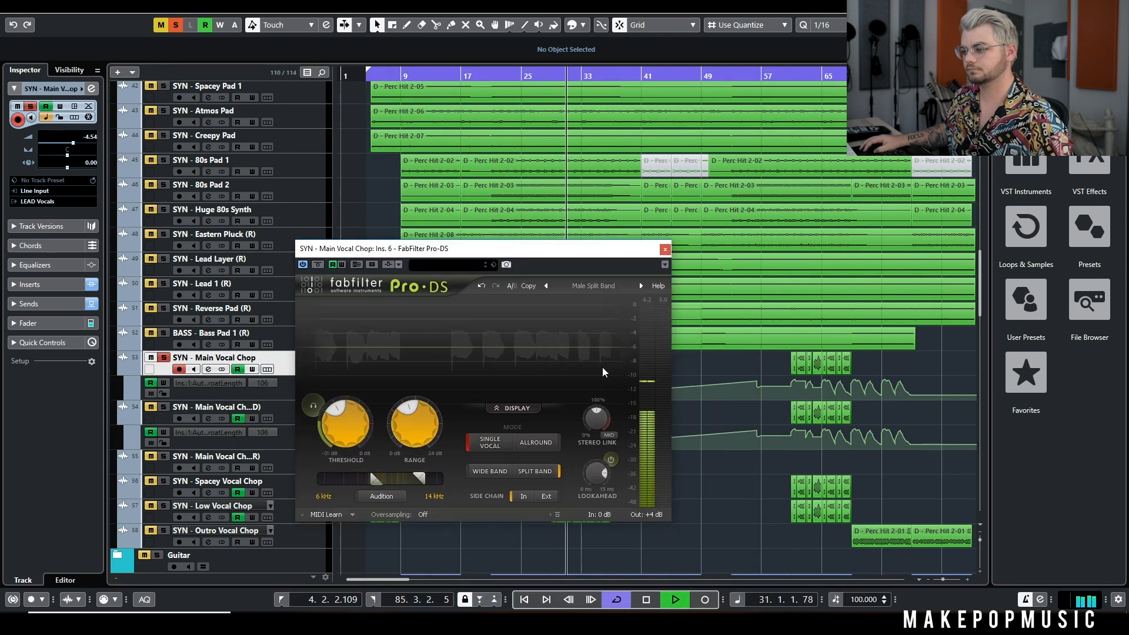
mouse_move(350, 427)
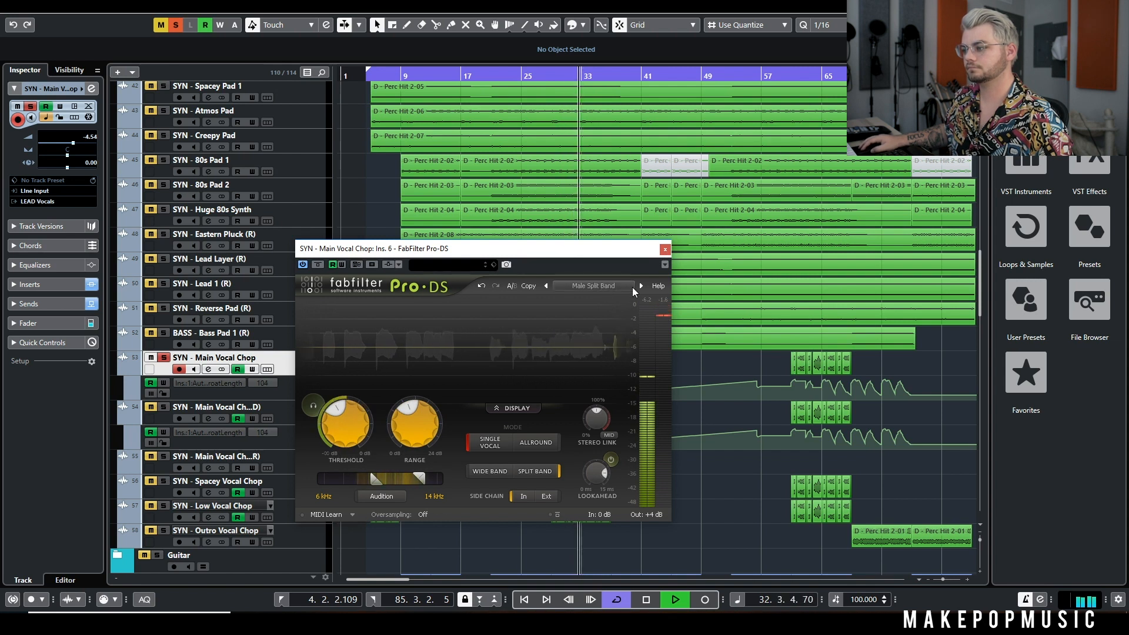
key("space")
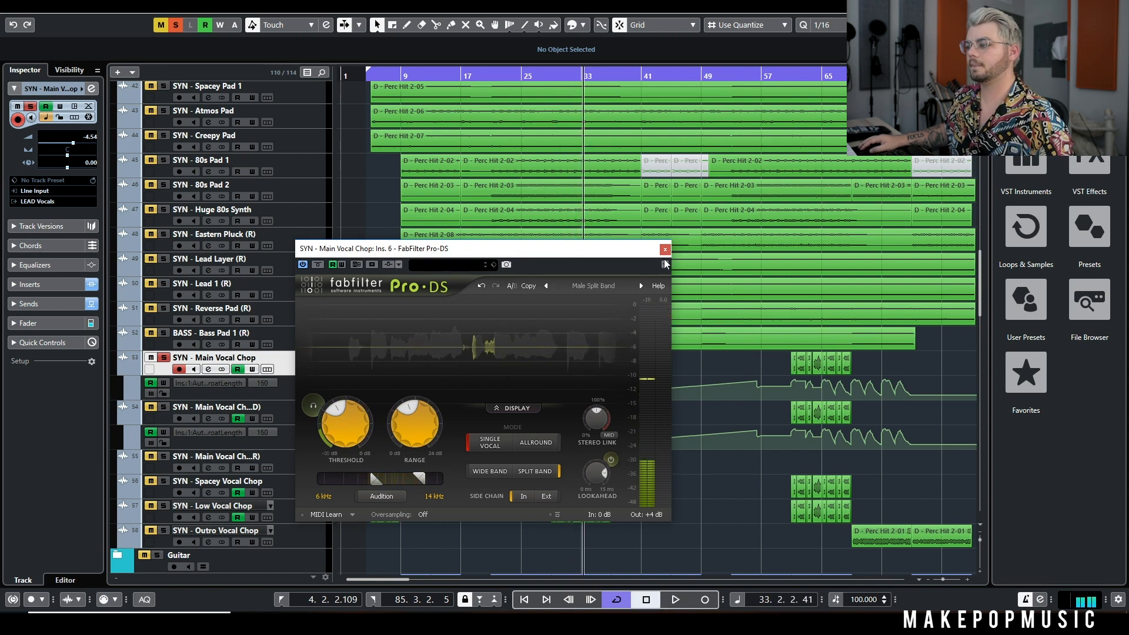
left_click(665, 248)
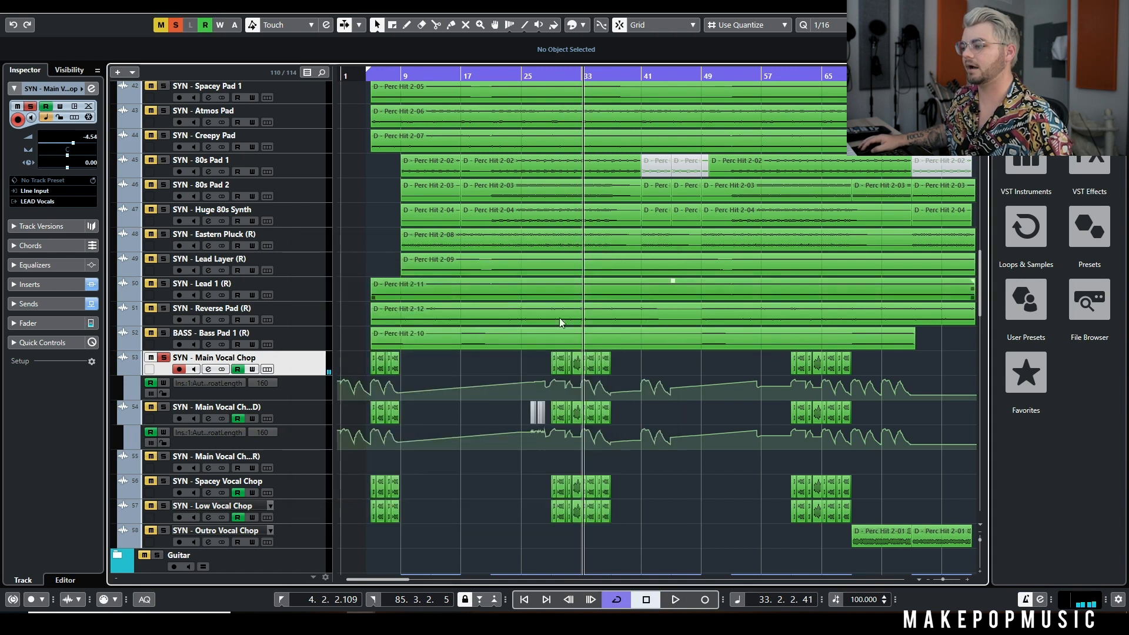
- Reopen the Main Vocal Chop channel settings, and activate and open the Doubler4 Stereo insert
left_click(208, 369)
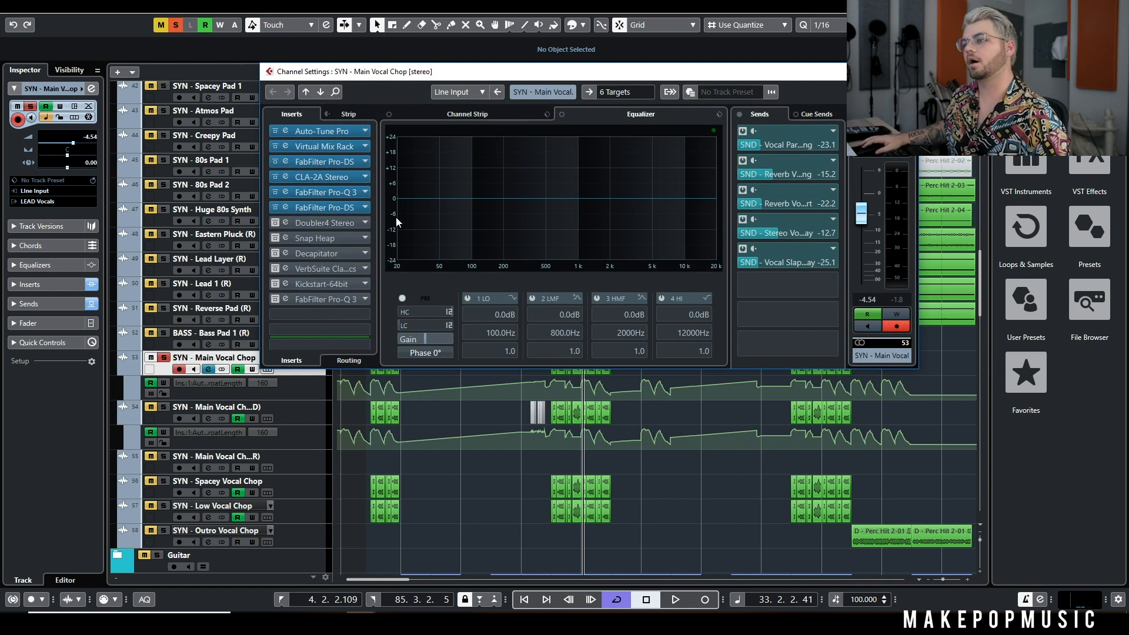
left_click(275, 222)
left_click(313, 222)
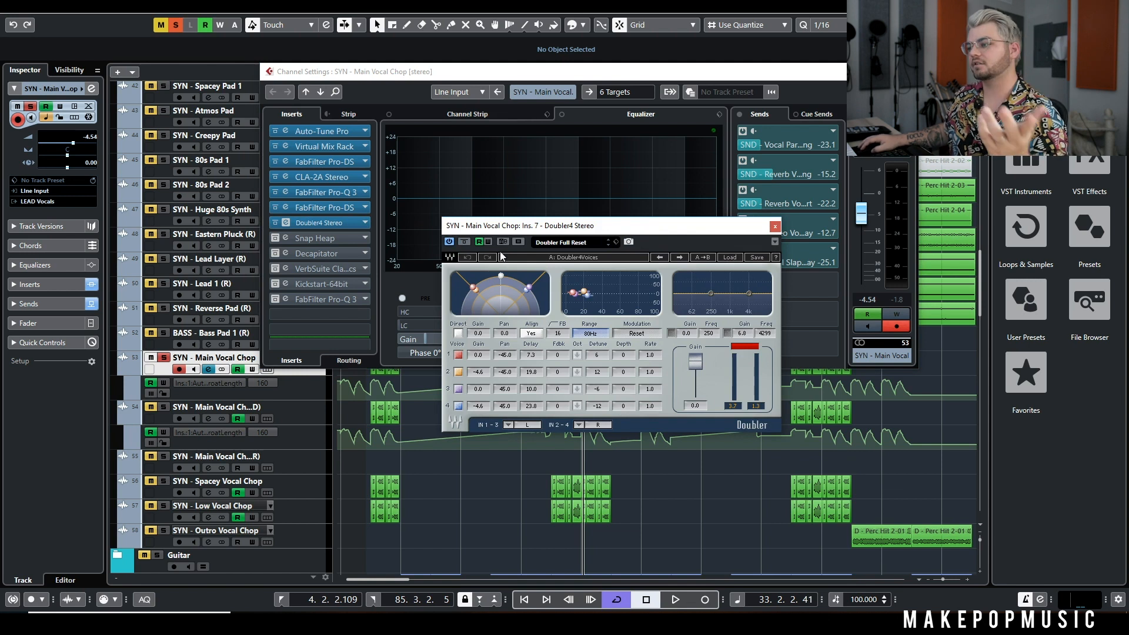
- Close the channel settings and Doubler4 Stereo windows, and play from just before bar 29 with the Main Vocal Chop unsoloed
left_click(906, 71)
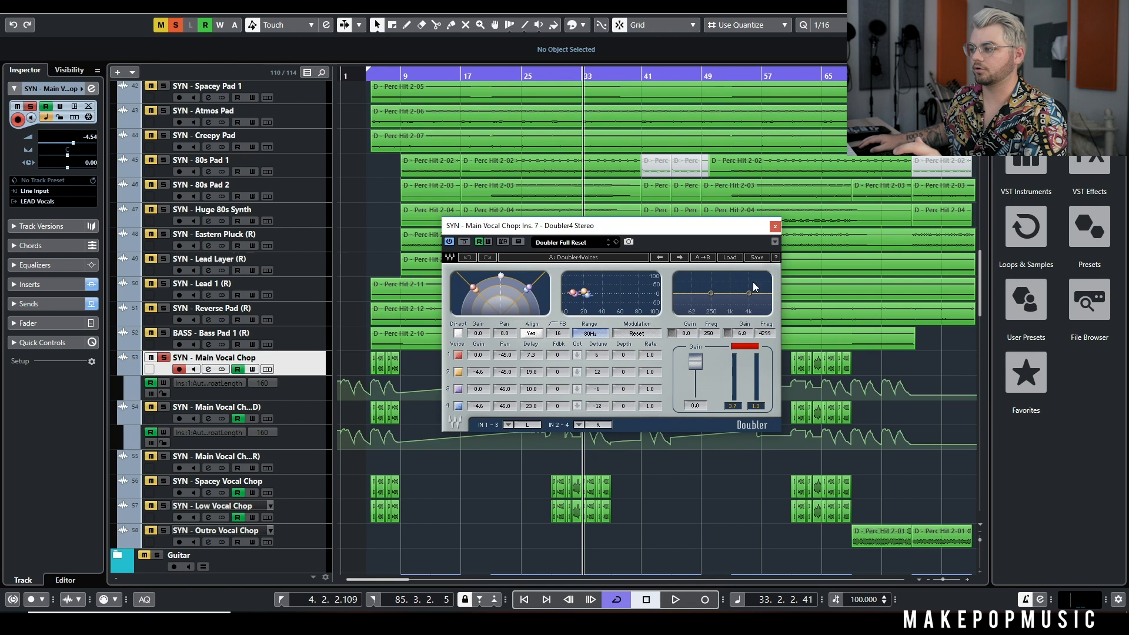
left_click(774, 227)
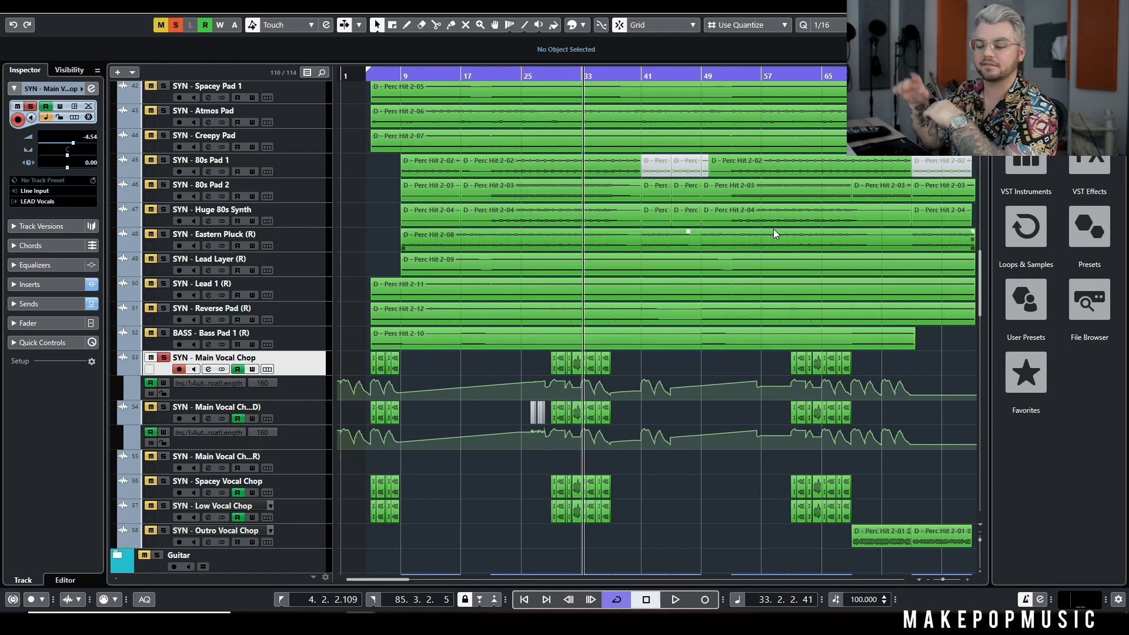
left_click_drag(571, 77, 548, 75)
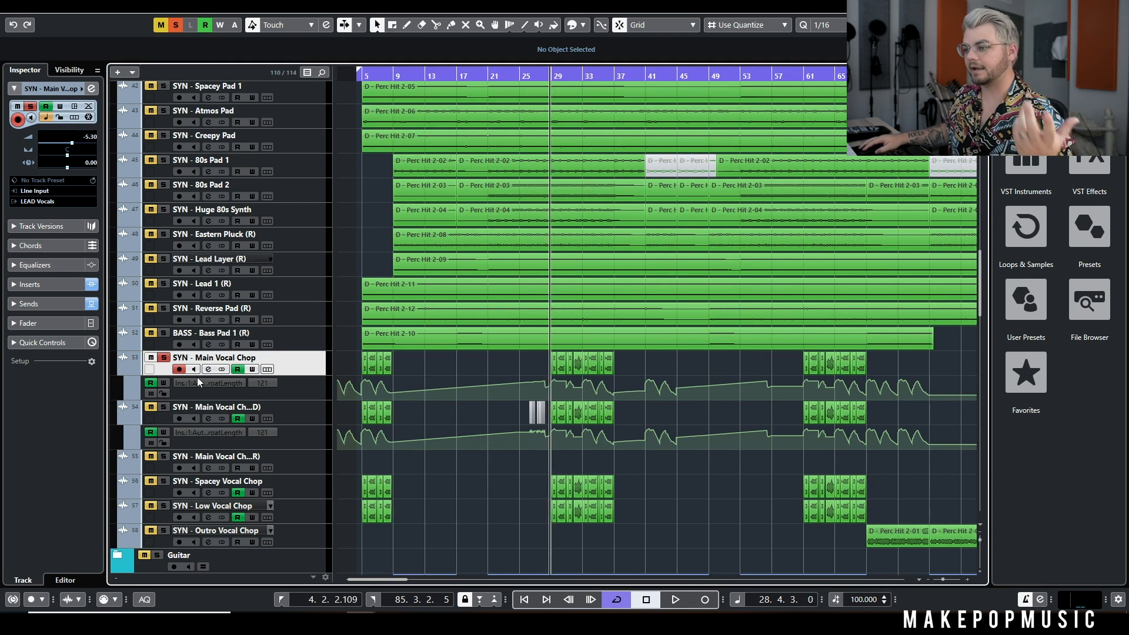
key("space")
left_click(164, 358)
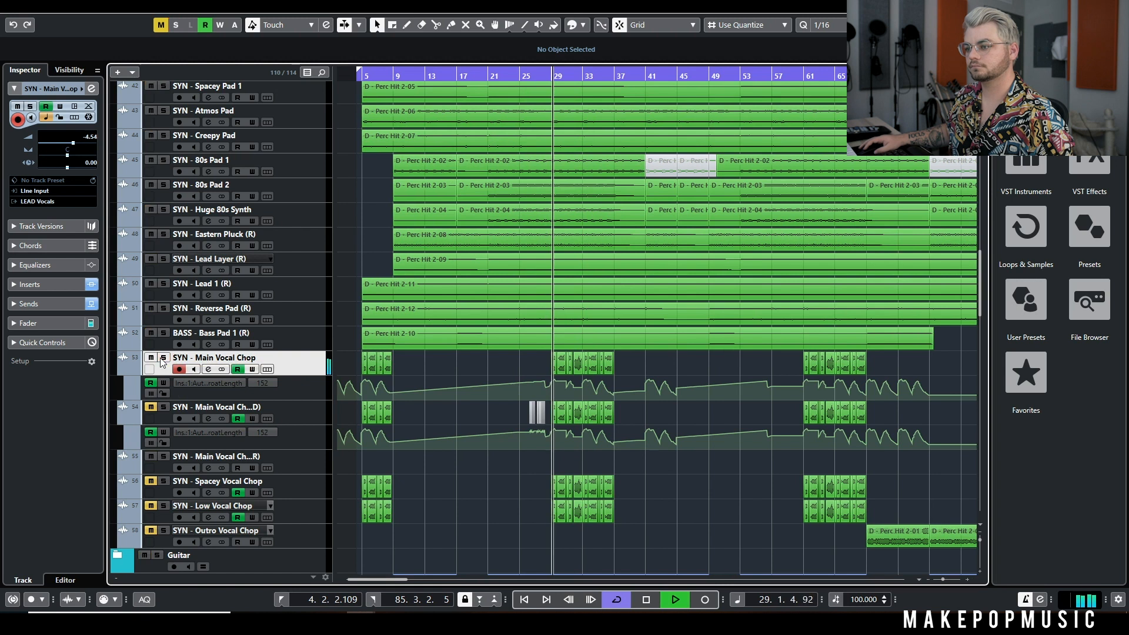
- Compare the Main Vocal Chop with Doubler4 Stereo bypassed and active during full-mix playback, and stop playback
left_click(208, 368)
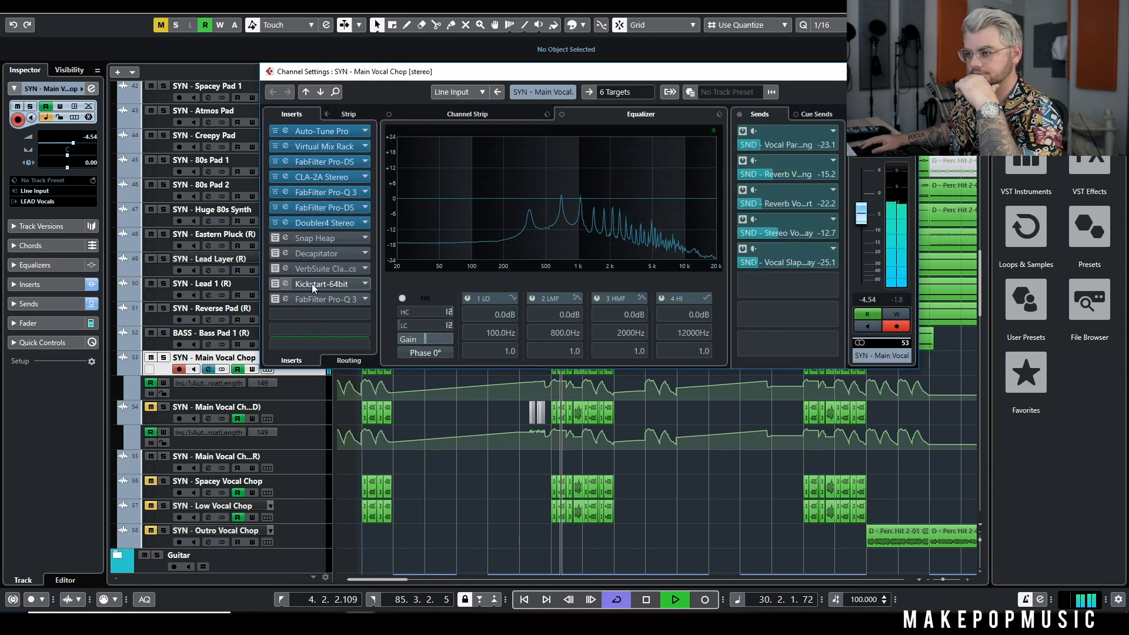
left_click(273, 223)
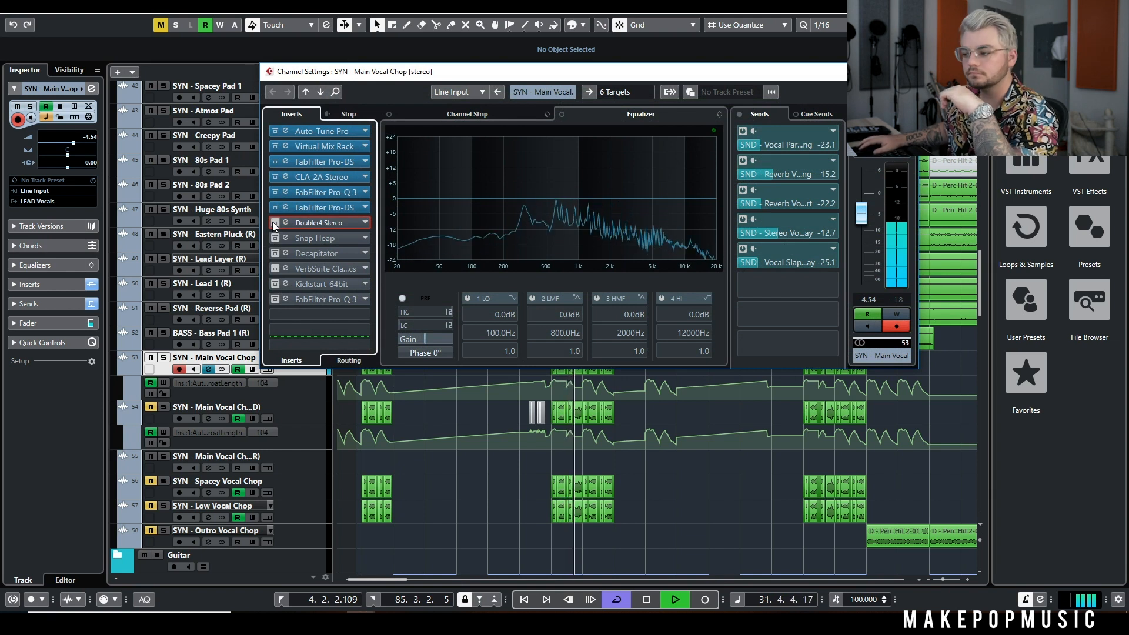
left_click(273, 222)
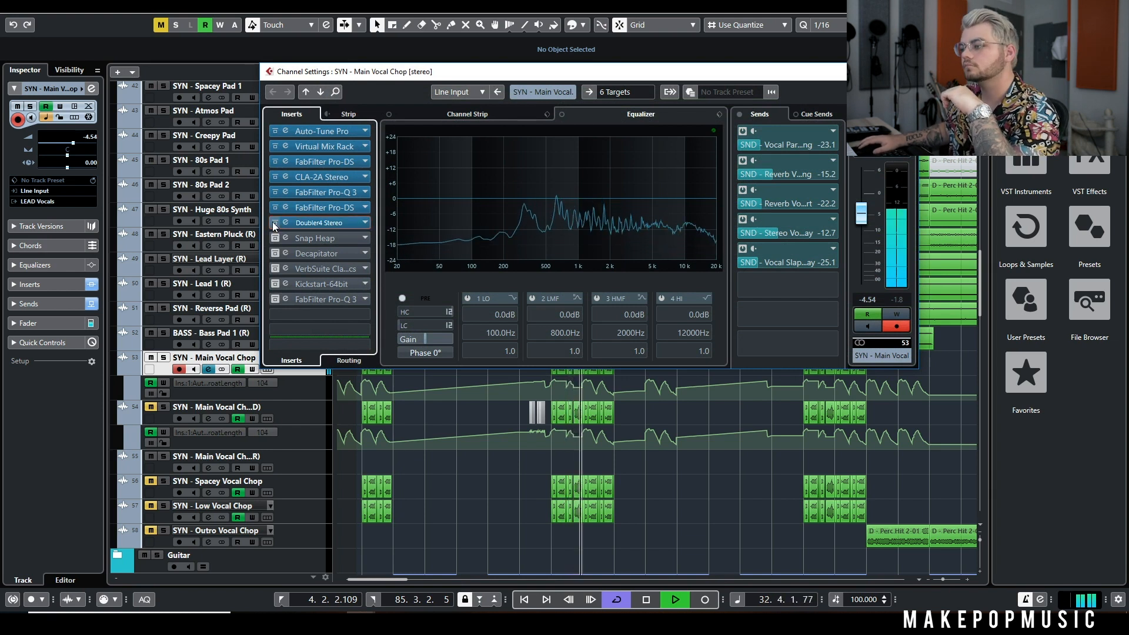
left_click(273, 223)
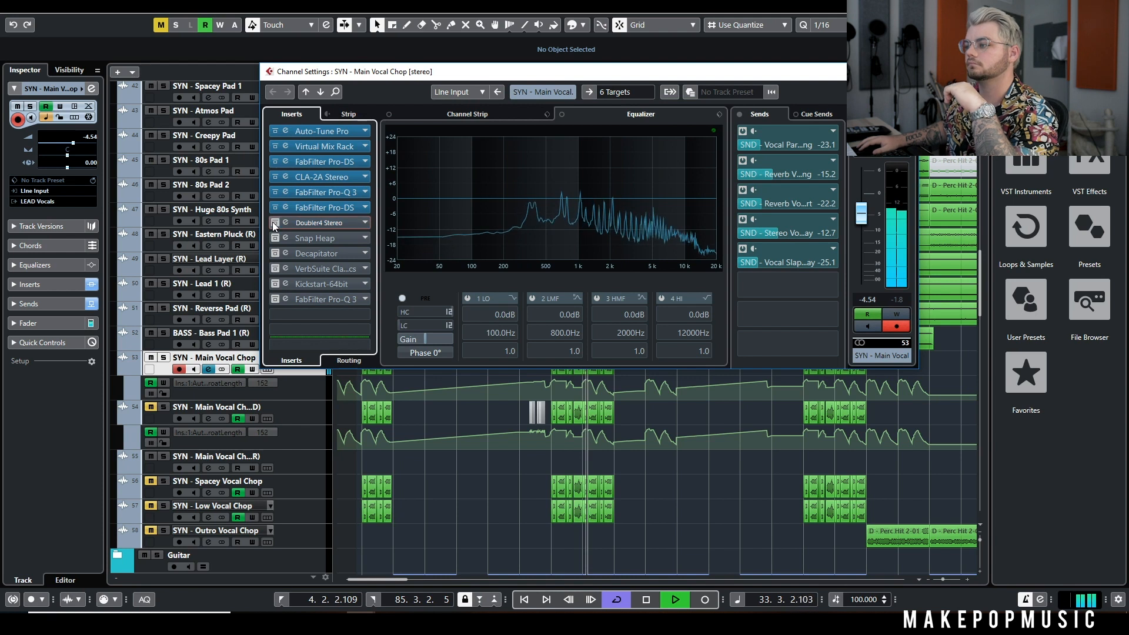
left_click(273, 222)
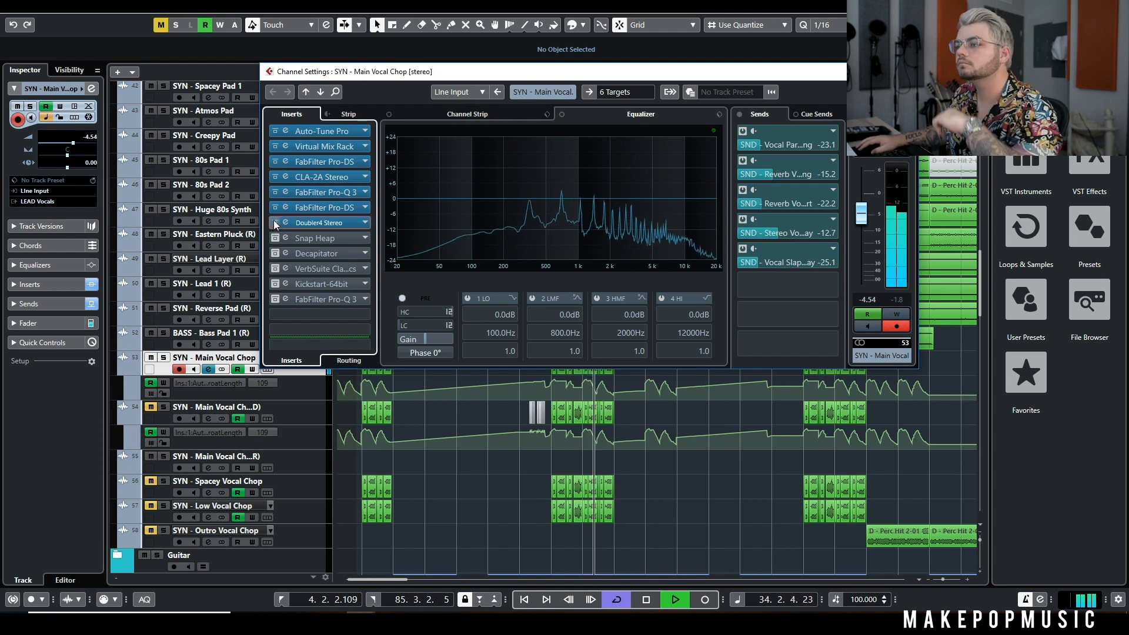
key("space")
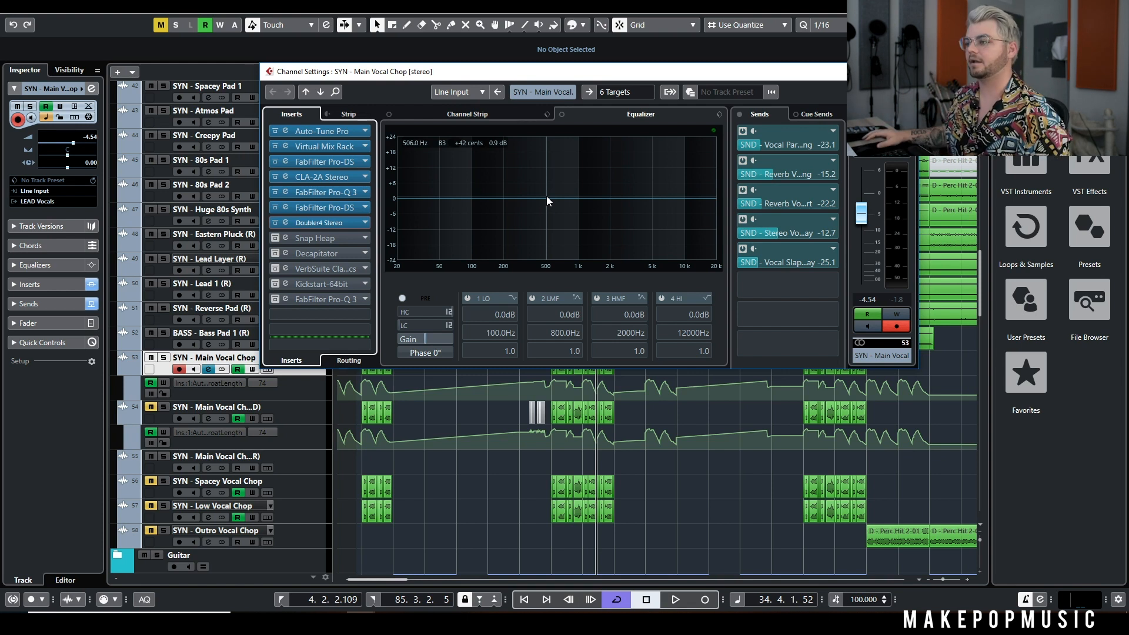
- Solo the Main Vocal Chop again, and activate and open its Snap Heap insert
left_click_drag(568, 76, 709, 119)
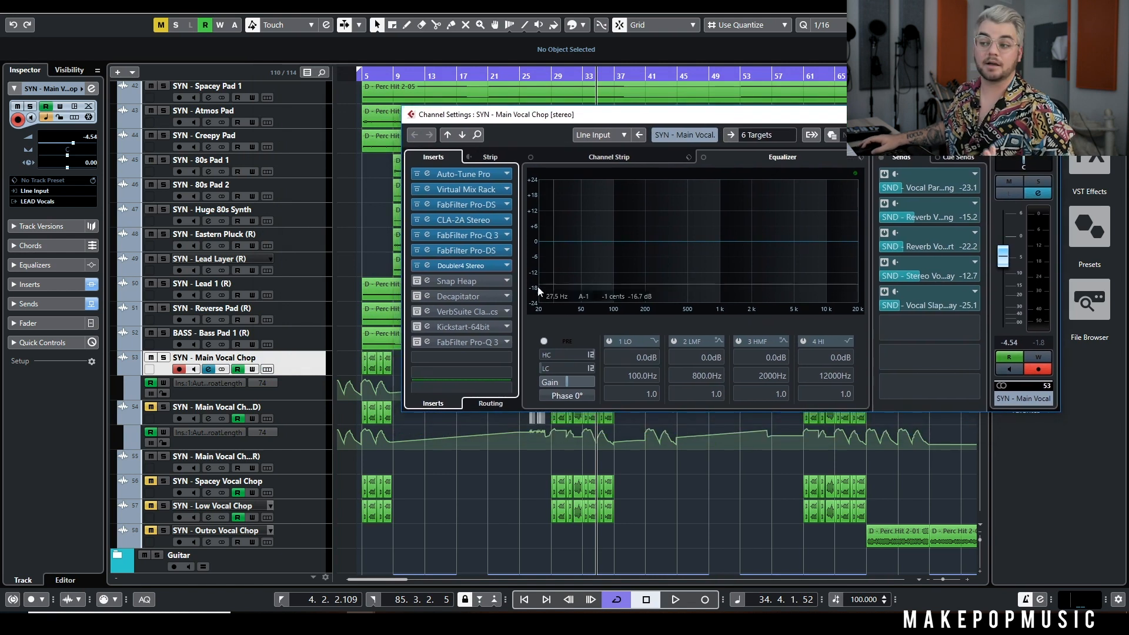
left_click(165, 358)
left_click(208, 369)
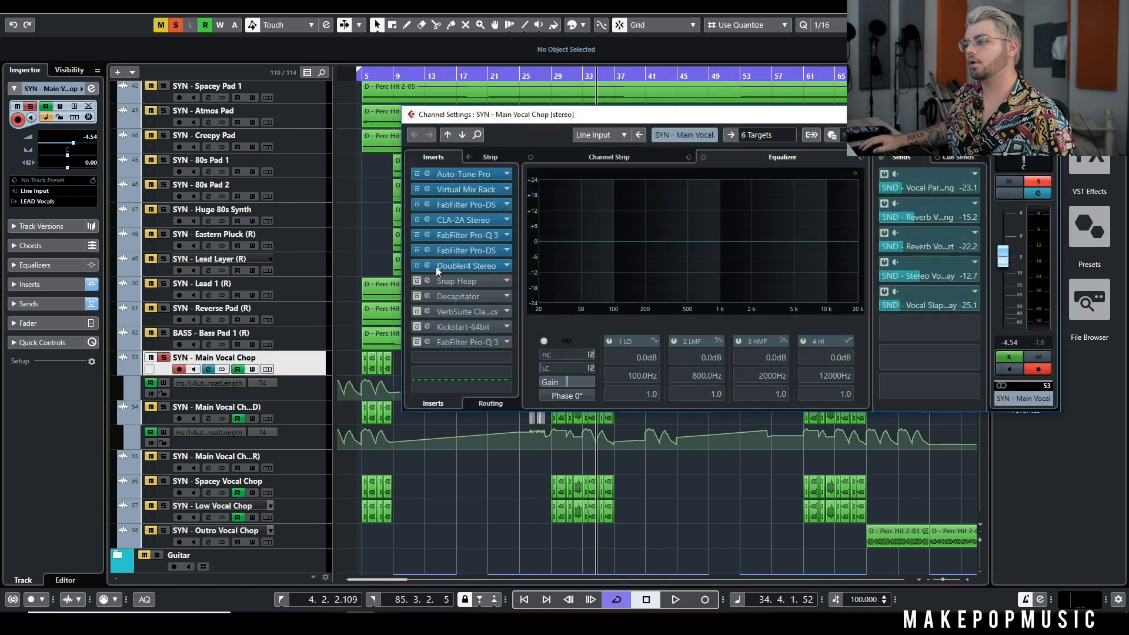
left_click(425, 280)
left_click(475, 280)
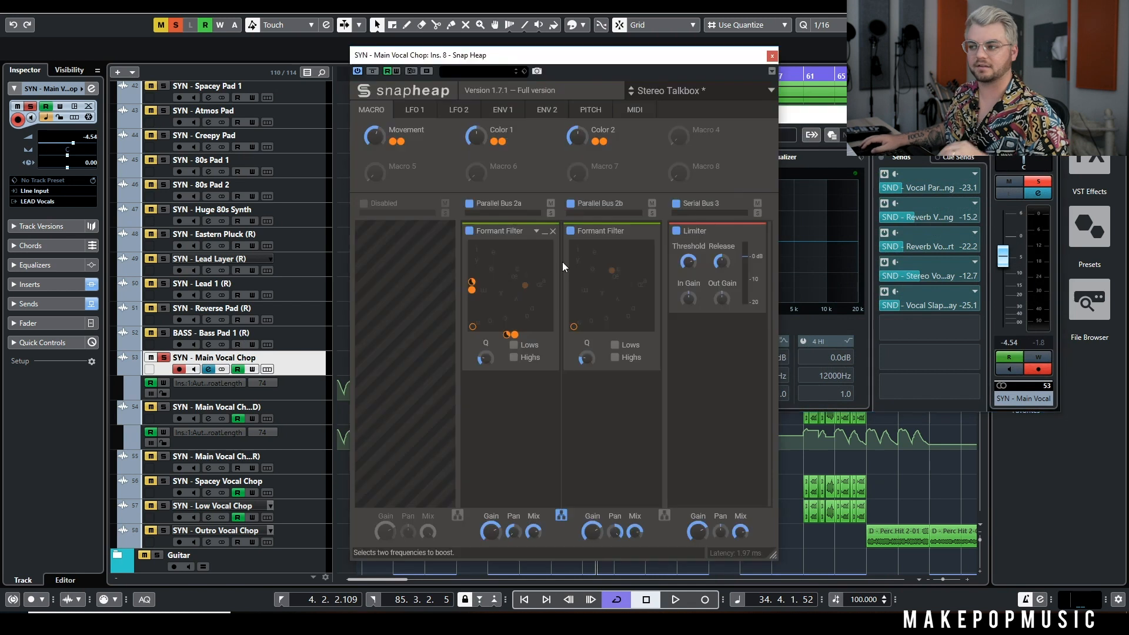
- Move the channel settings and Snap Heap windows aside to uncover the Main Vocal Chop clips in the arrangement
left_click_drag(662, 59, 821, 117)
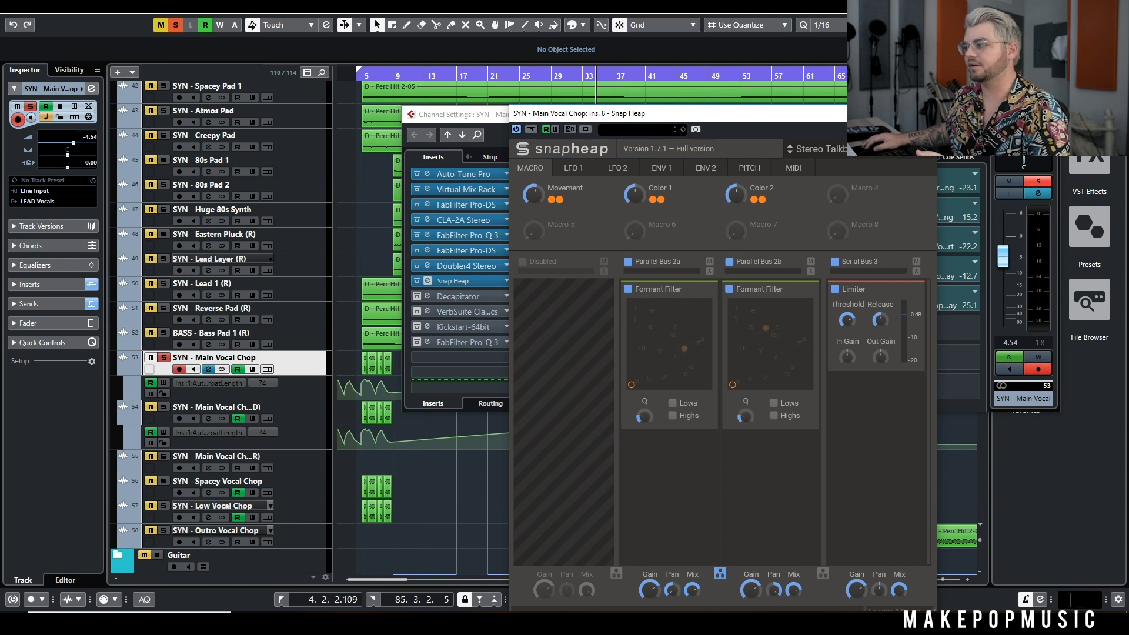
left_click_drag(471, 114, 204, 202)
left_click(333, 187)
left_click_drag(487, 196, 291, 237)
left_click_drag(414, 243, 260, 243)
left_click(374, 236)
left_click_drag(618, 113, 749, 193)
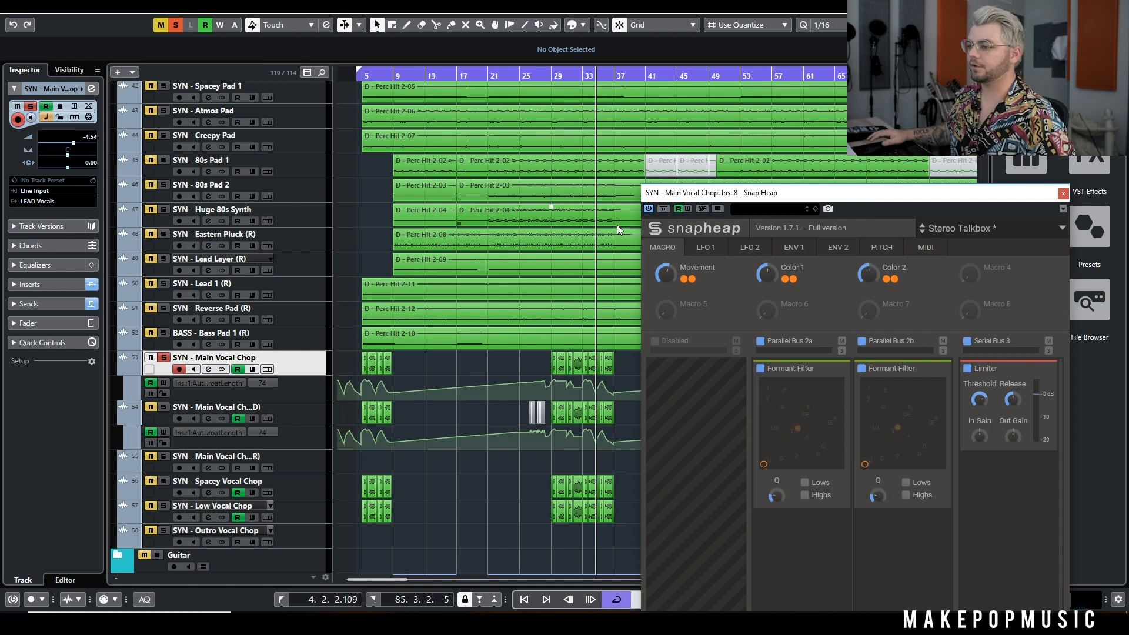
- Audition Snap Heap on the chop from about bar 29, soloed and in the full mix, compare it with bypass, and close the plug-in
left_click(549, 76)
left_click_drag(550, 76, 552, 75)
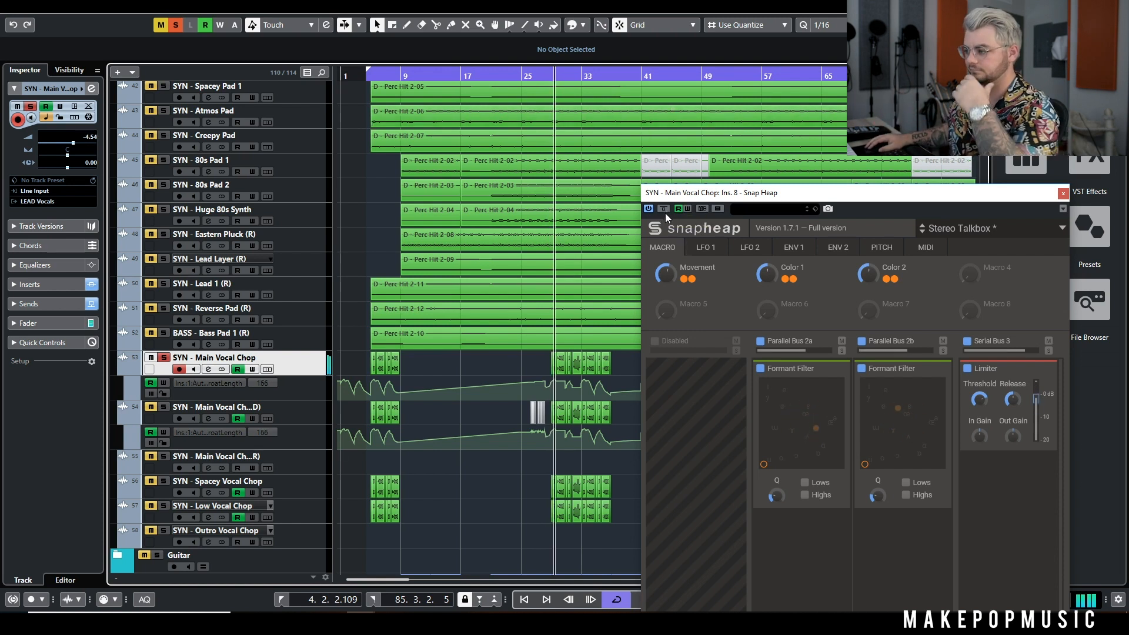
left_click(163, 358)
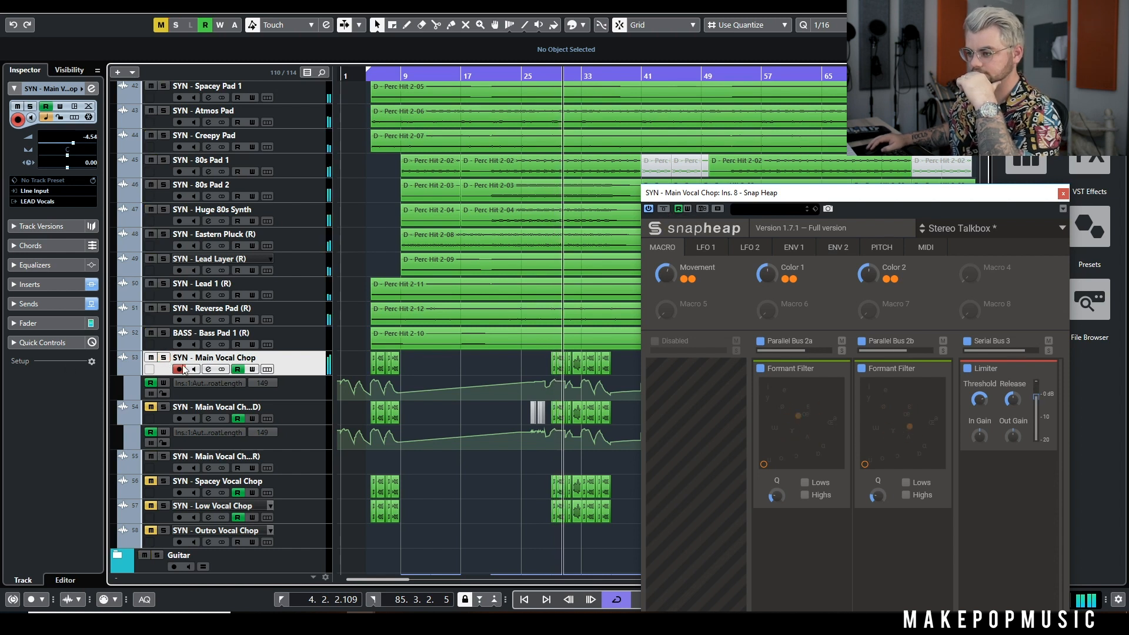
left_click(664, 210)
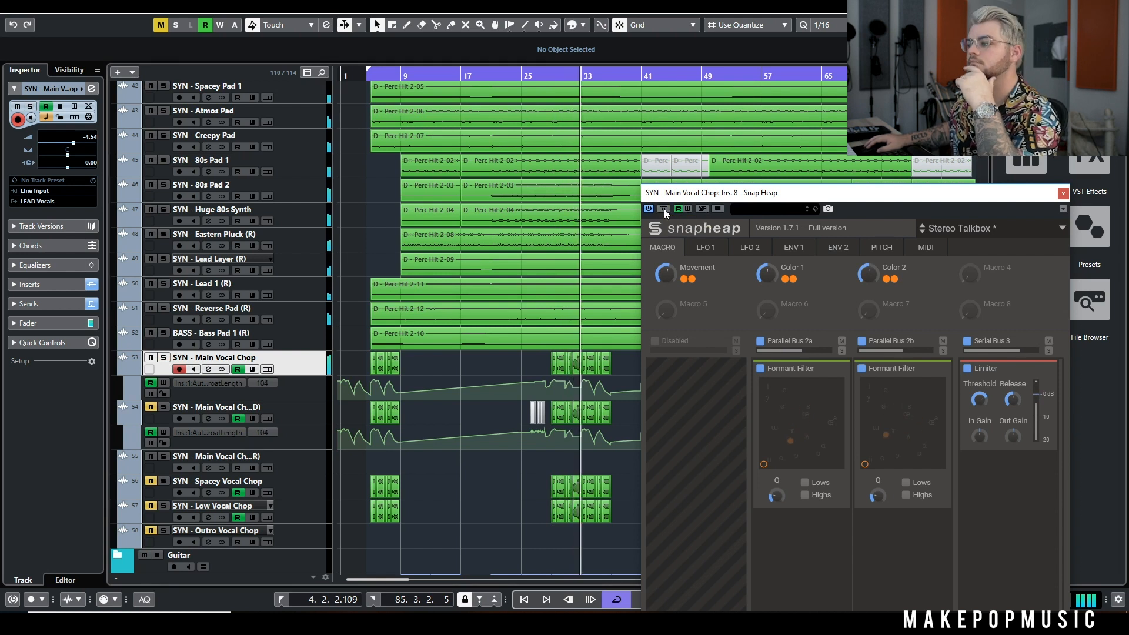
left_click(665, 210)
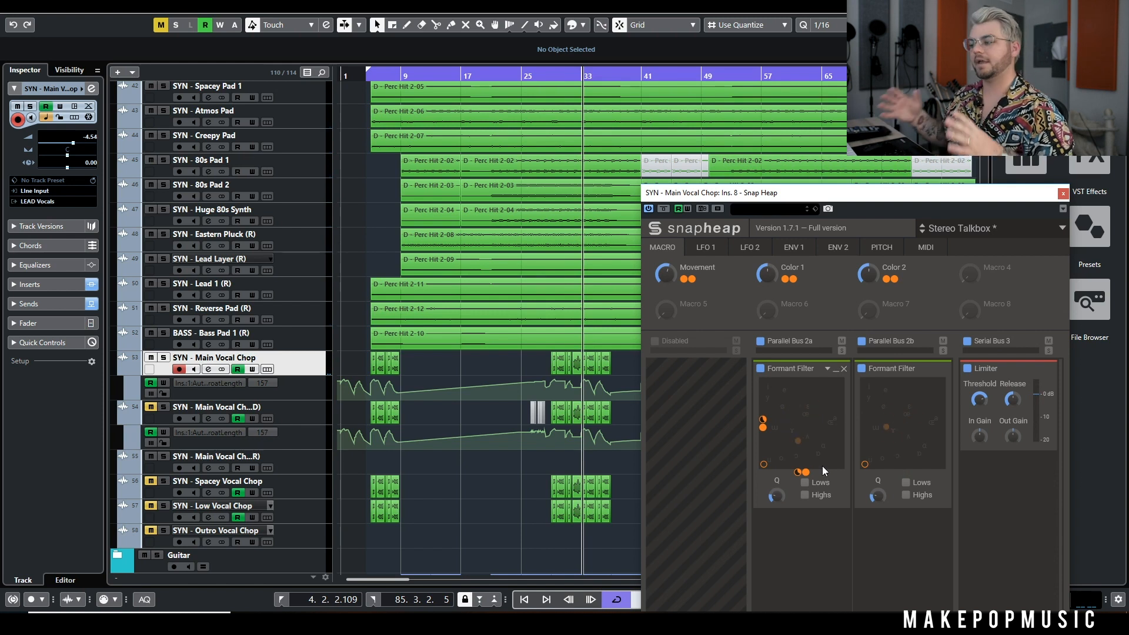
left_click(1063, 194)
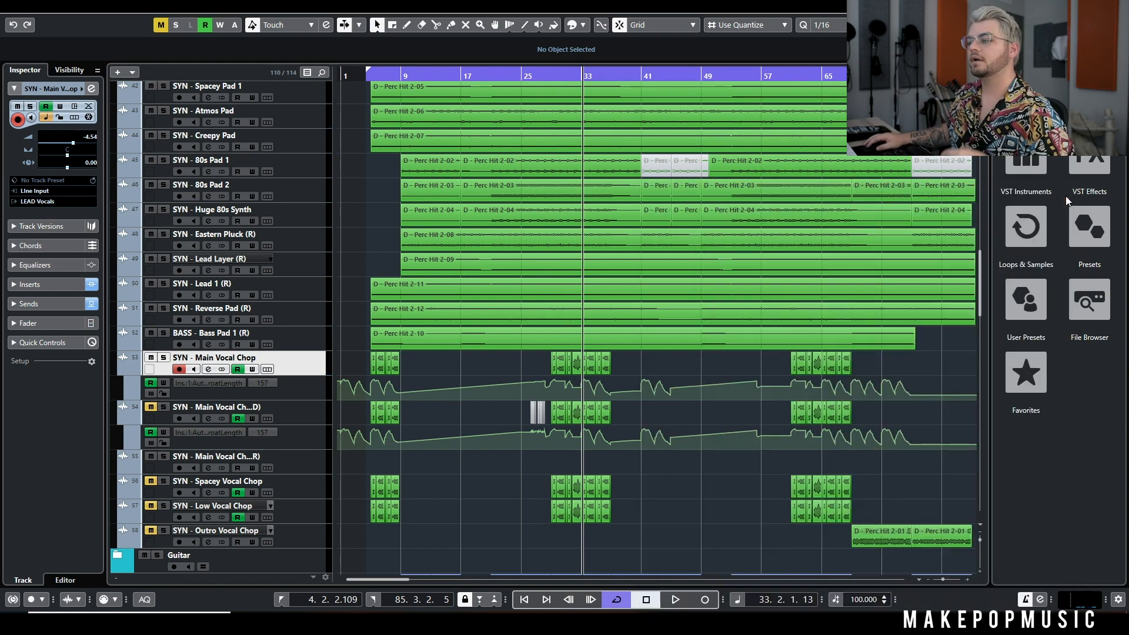
left_click(209, 369)
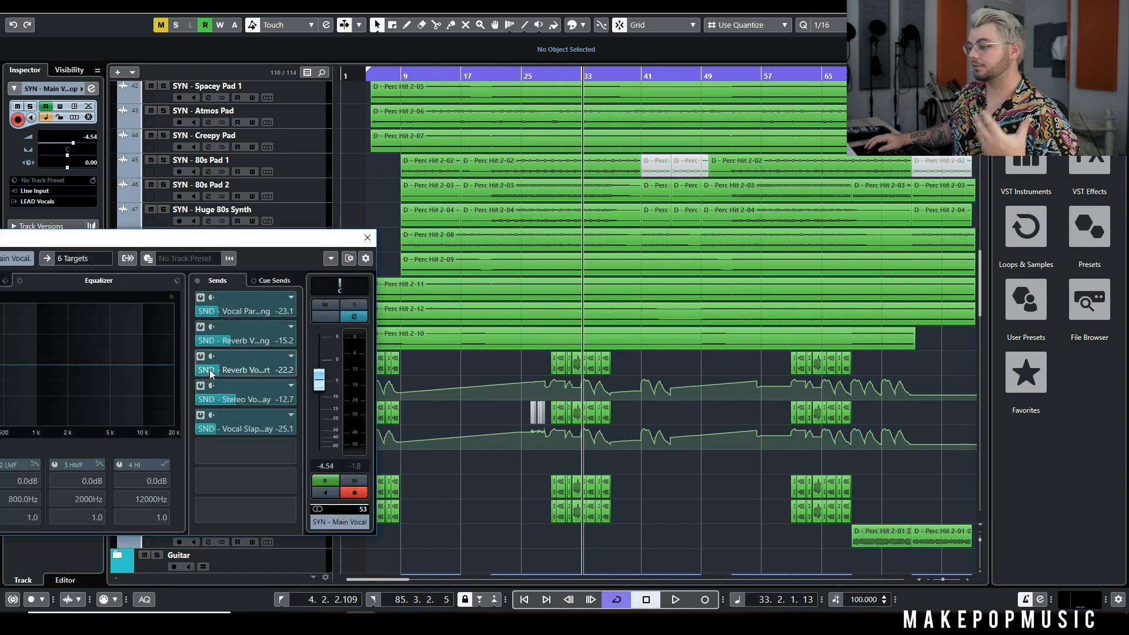
left_click_drag(237, 244, 698, 219)
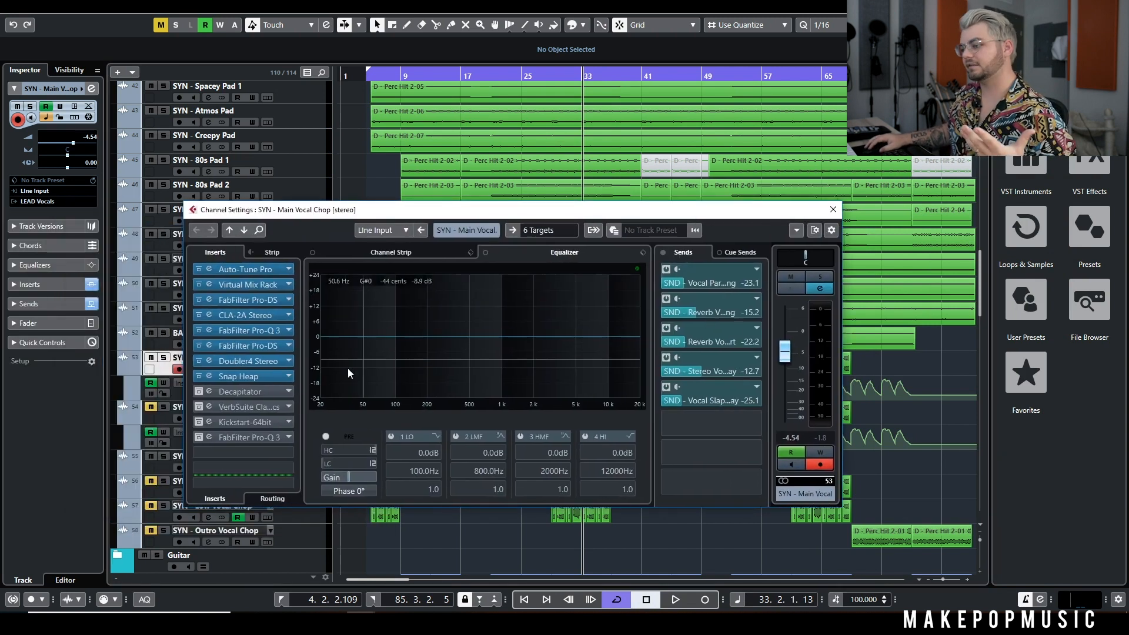
left_click(199, 391)
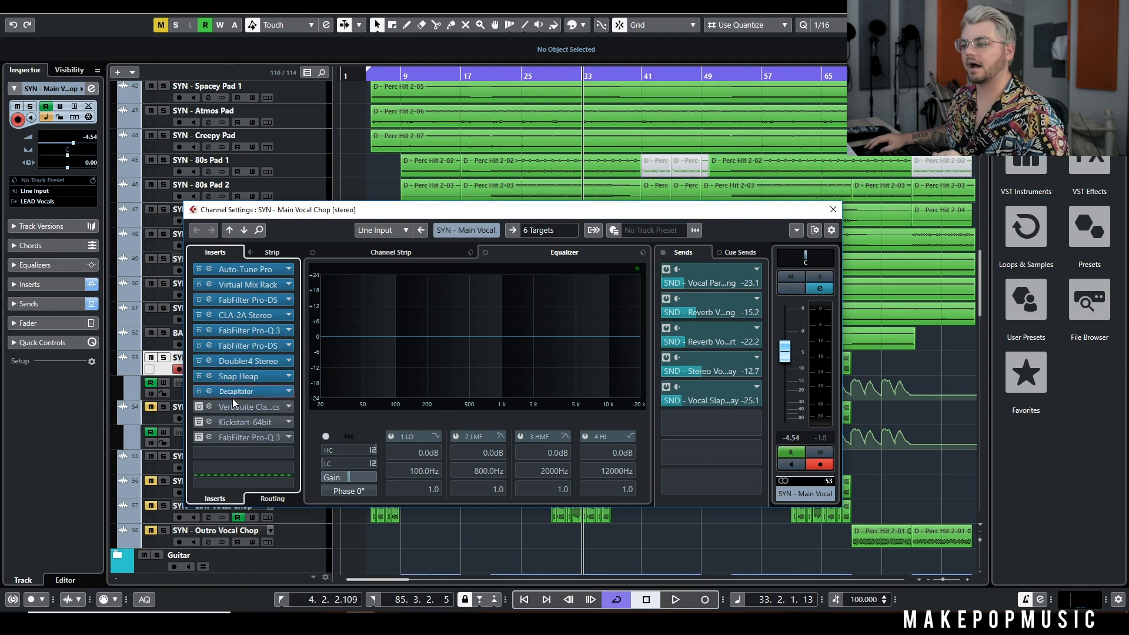
left_click(236, 391)
left_click(832, 210)
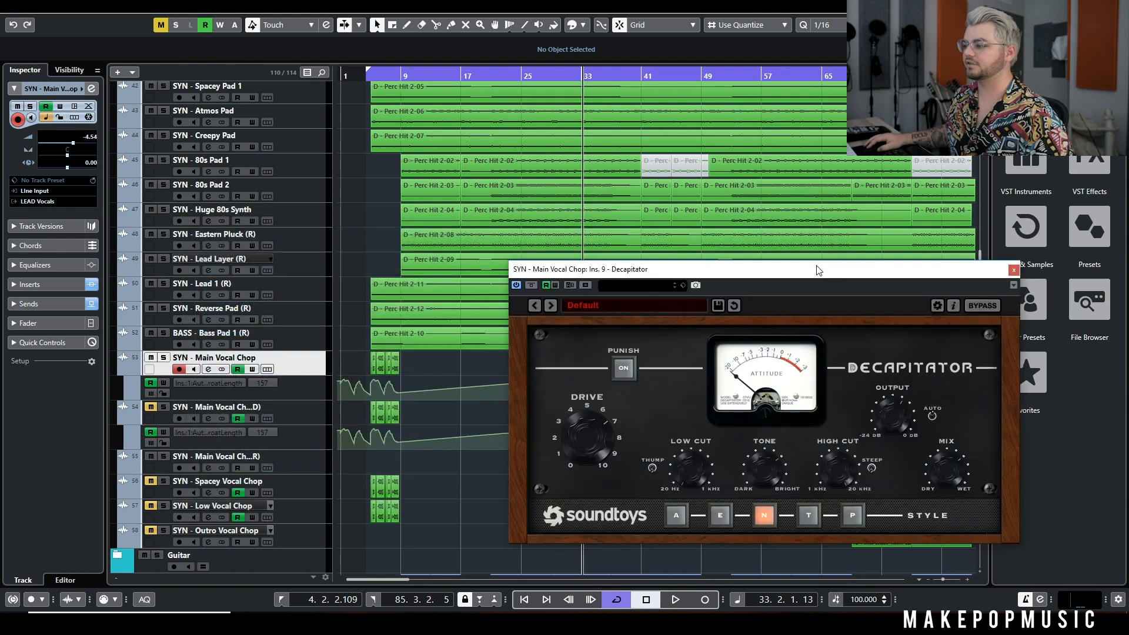
- Move Decapitator clear of the chop clips, and compare the chop with and without it from before bar 29, soloed and in the full mix
left_click_drag(817, 269, 810, 318)
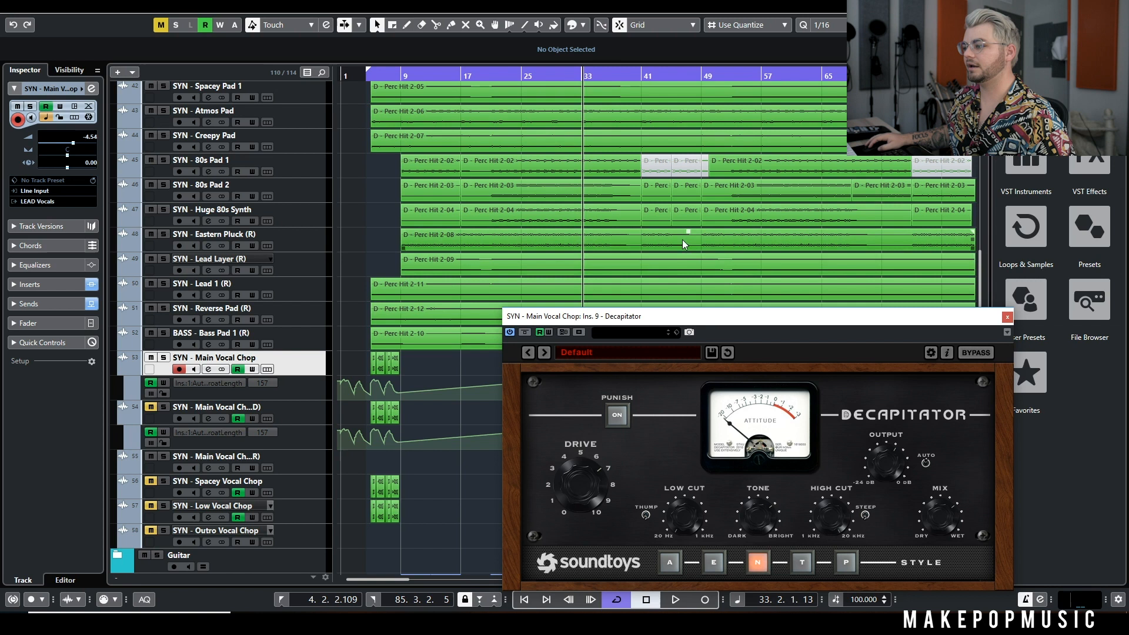
left_click_drag(647, 316, 756, 375)
left_click(541, 76)
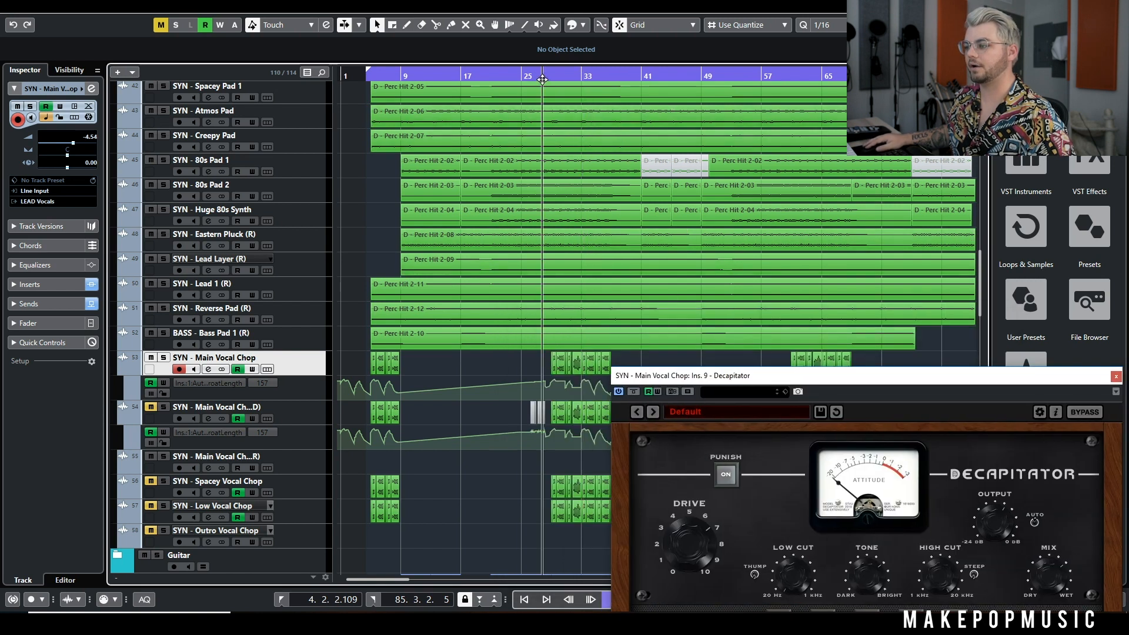
key("space")
left_click_drag(665, 375, 402, 393)
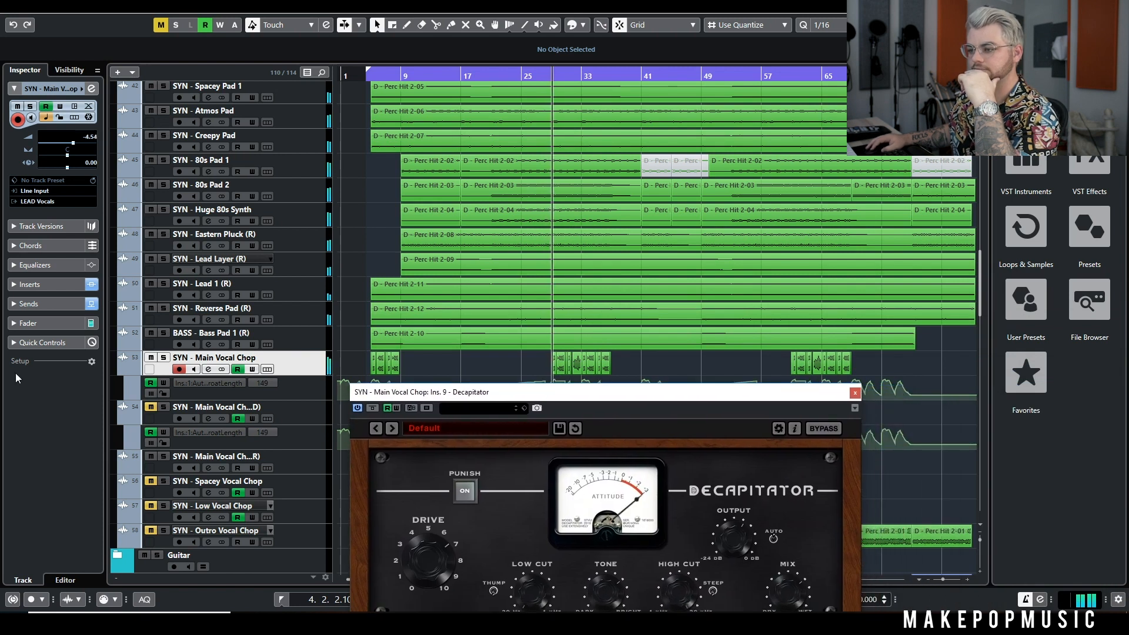
key("s")
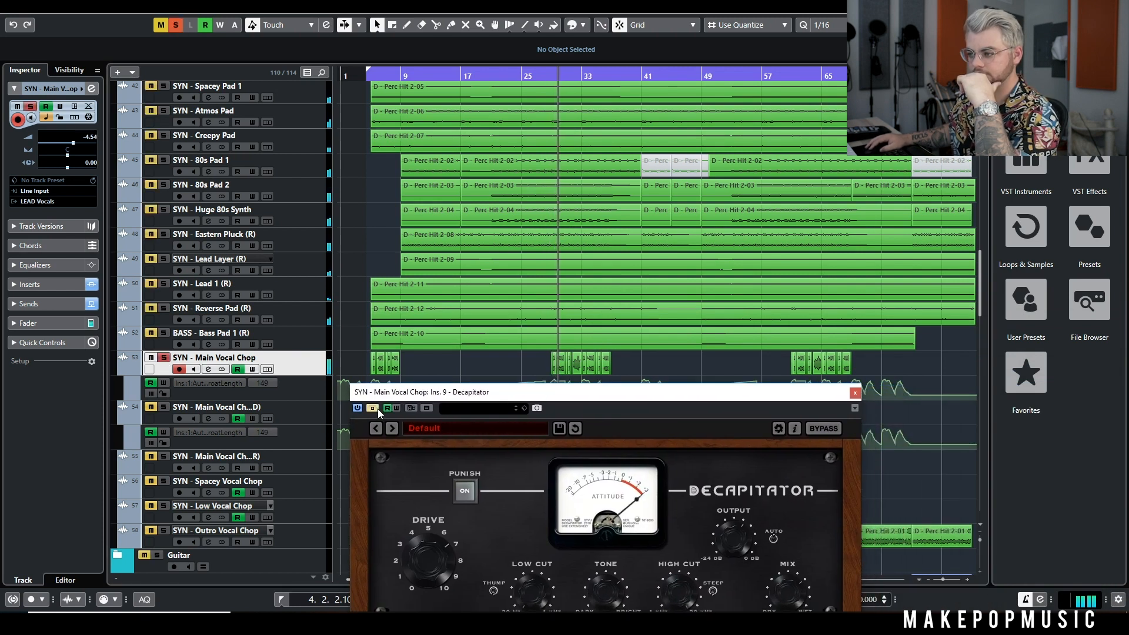
left_click(163, 357)
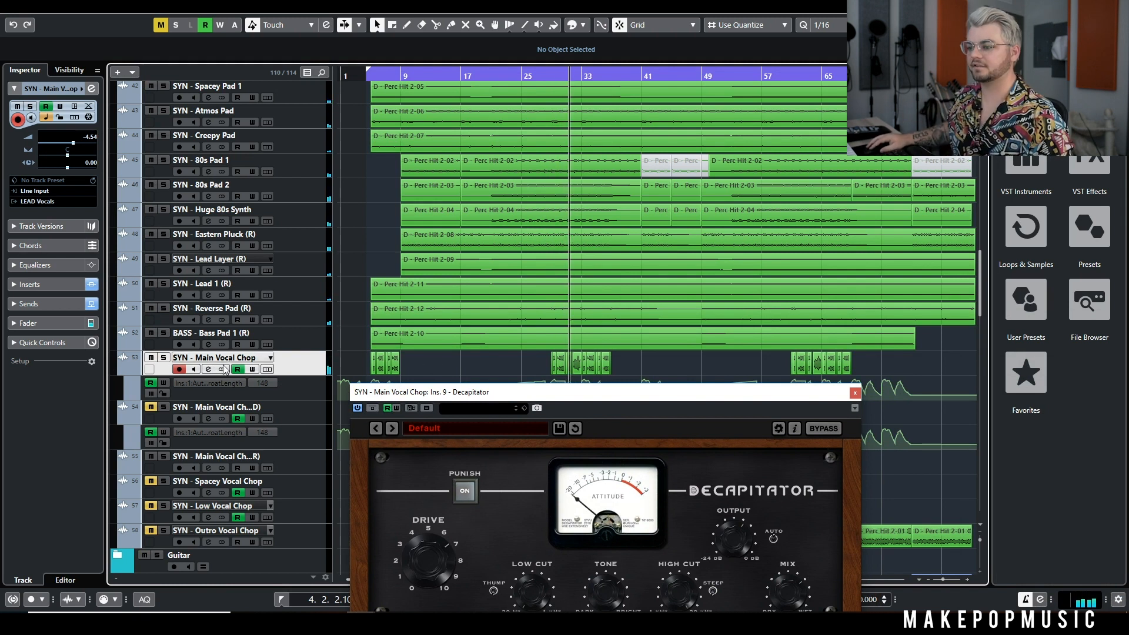
- Bring the whole Decapitator interface into view, solo the Main Vocal Chop, and briefly listen to it through the saturation
left_click(208, 369)
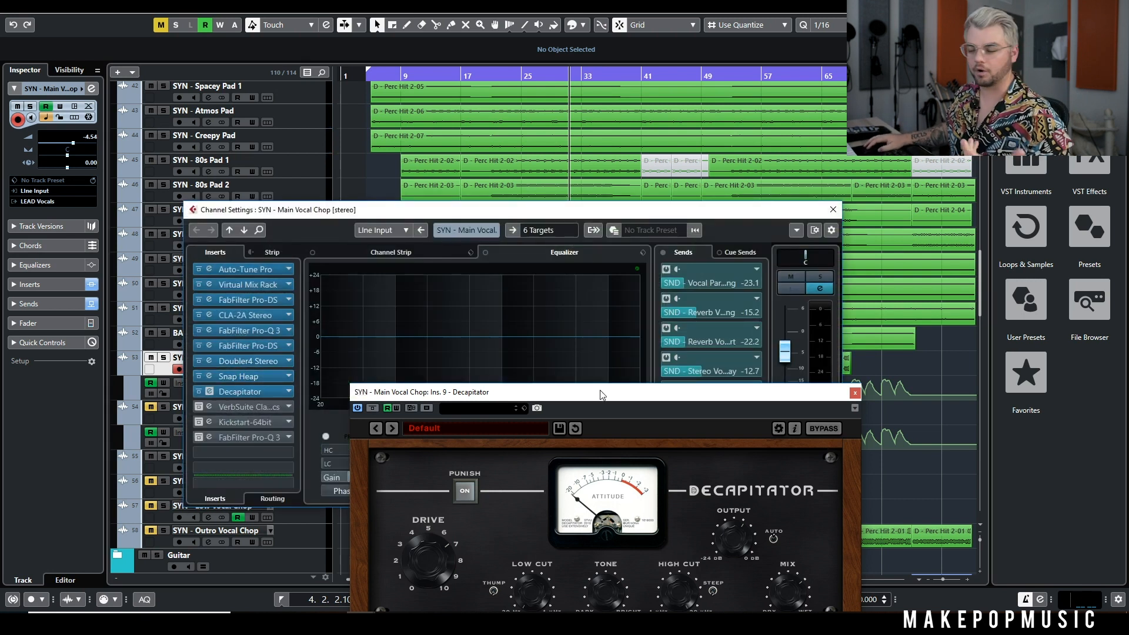
left_click_drag(625, 399, 614, 296)
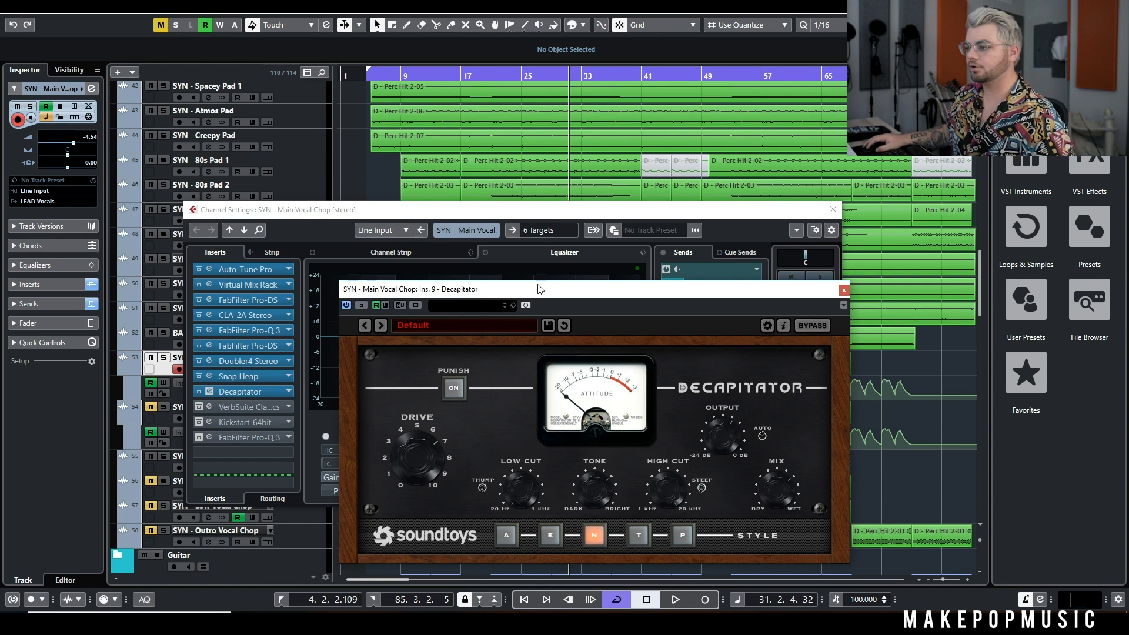
left_click_drag(540, 289, 554, 277)
key("s")
key("e")
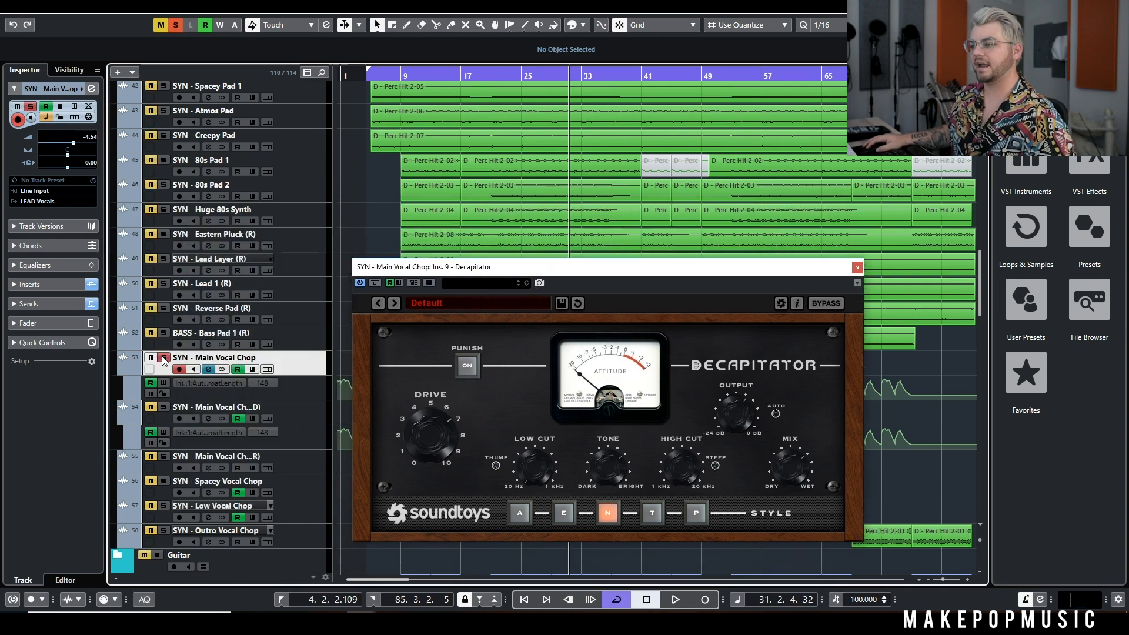
key("space")
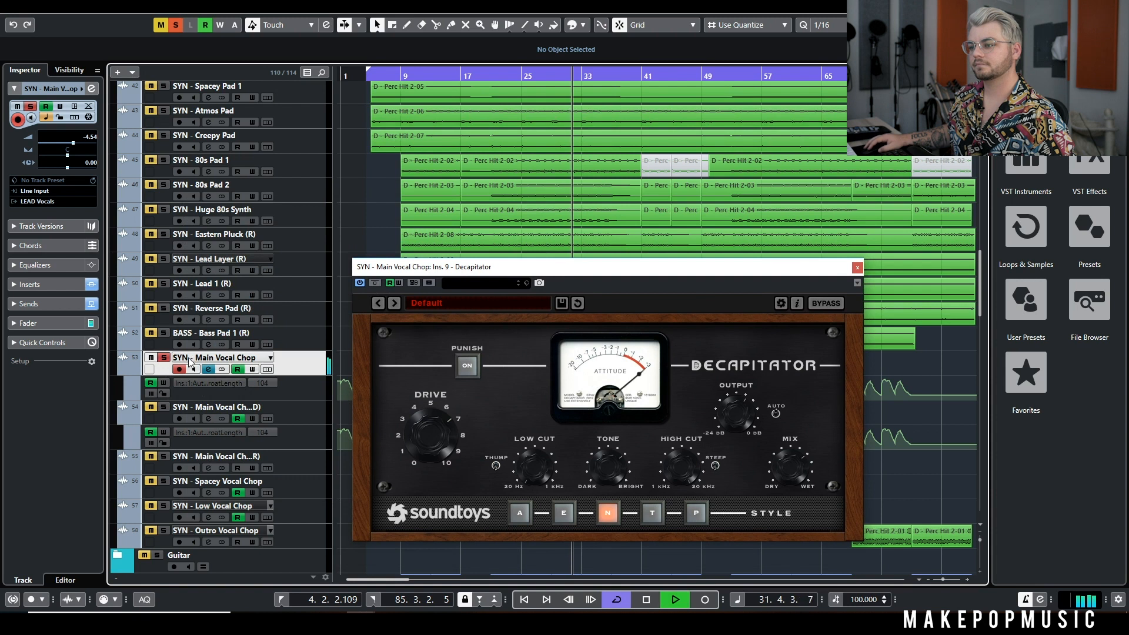
key("space")
left_click(212, 370)
left_click(213, 369)
left_click(858, 268)
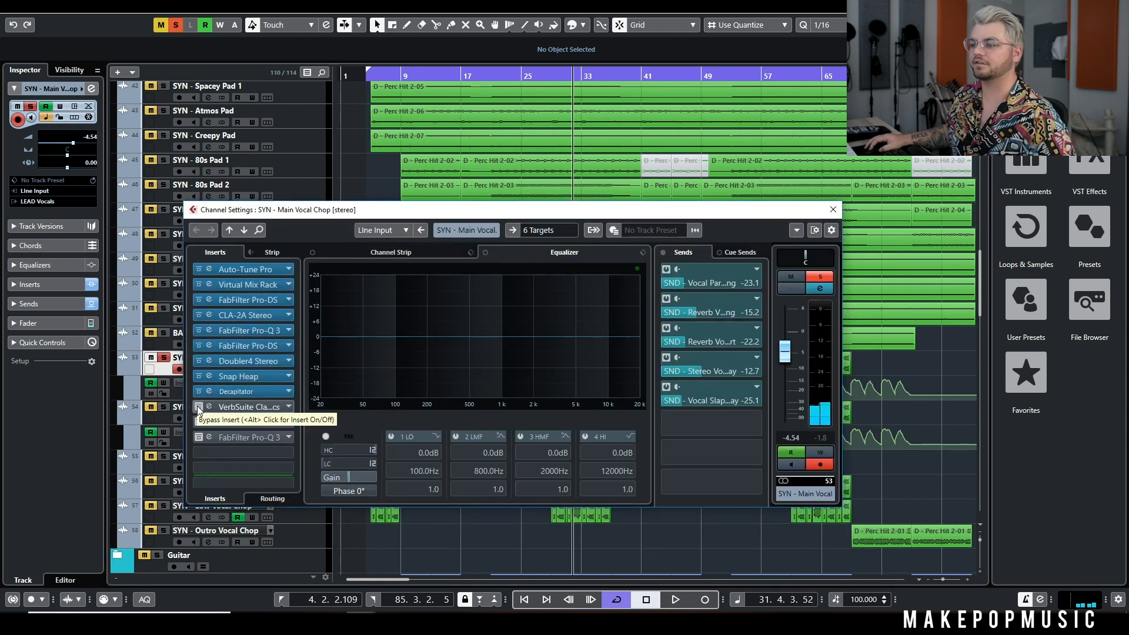
left_click(247, 407)
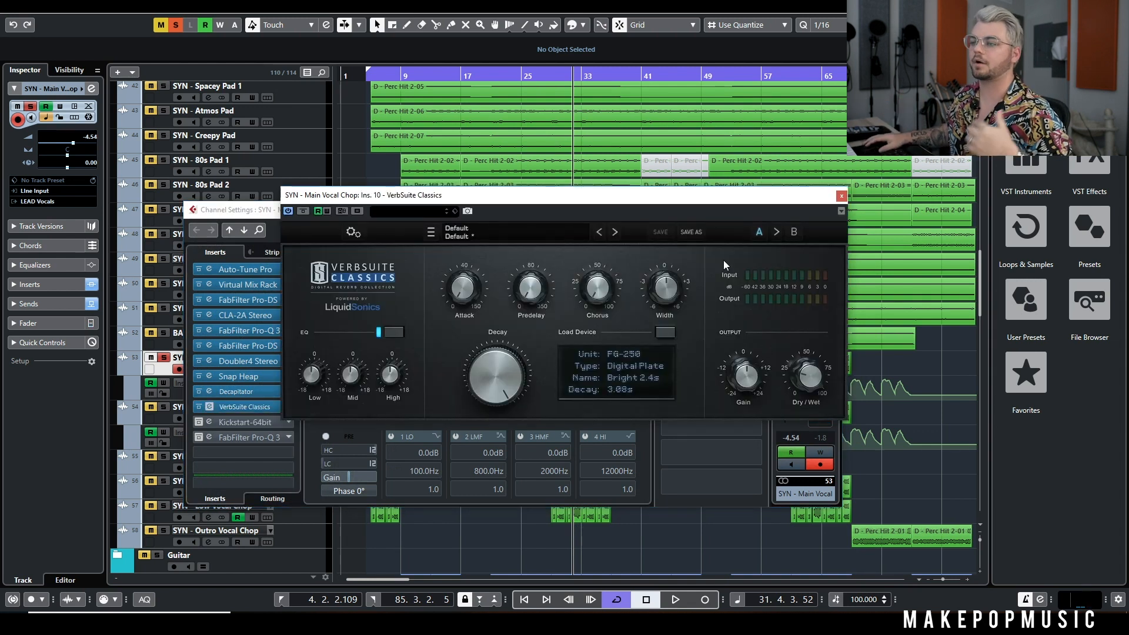
- Take the Main Vocal Chop out of solo, place the playback position just before bar 25, and close VerbSuite Classics
left_click(166, 361)
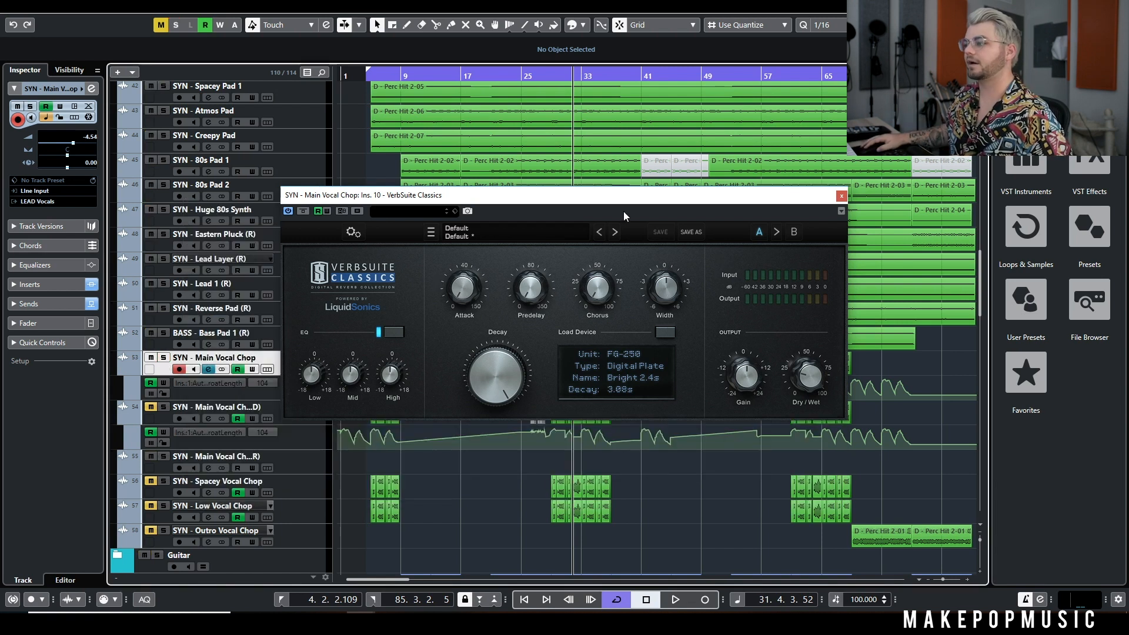
left_click_drag(633, 204, 983, 335)
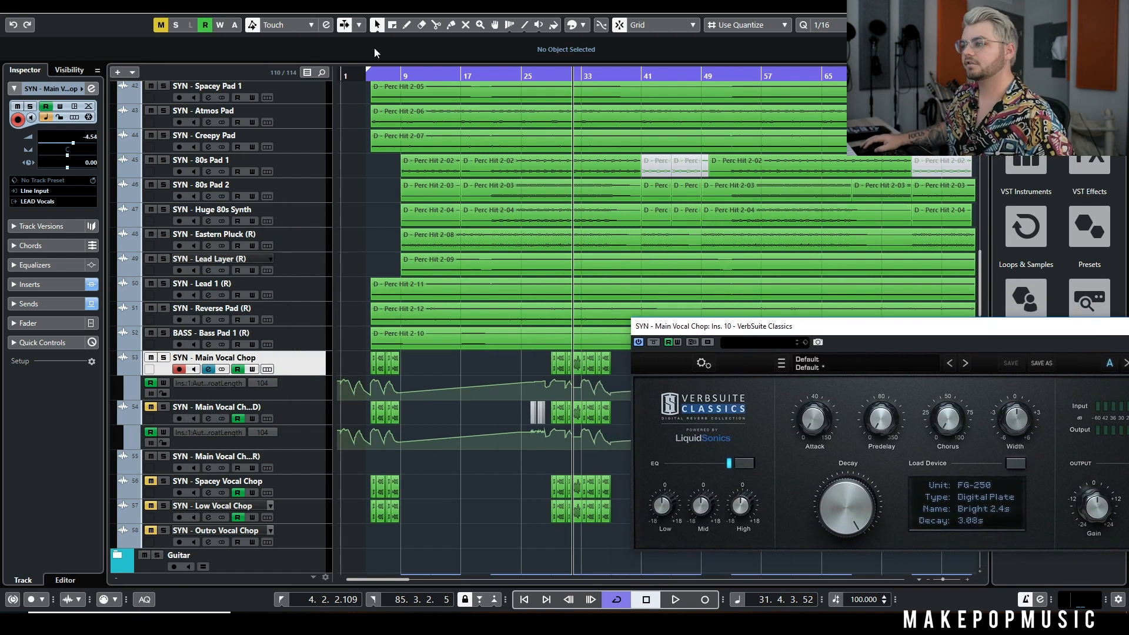
left_click(519, 75)
left_click_drag(673, 330, 103, 209)
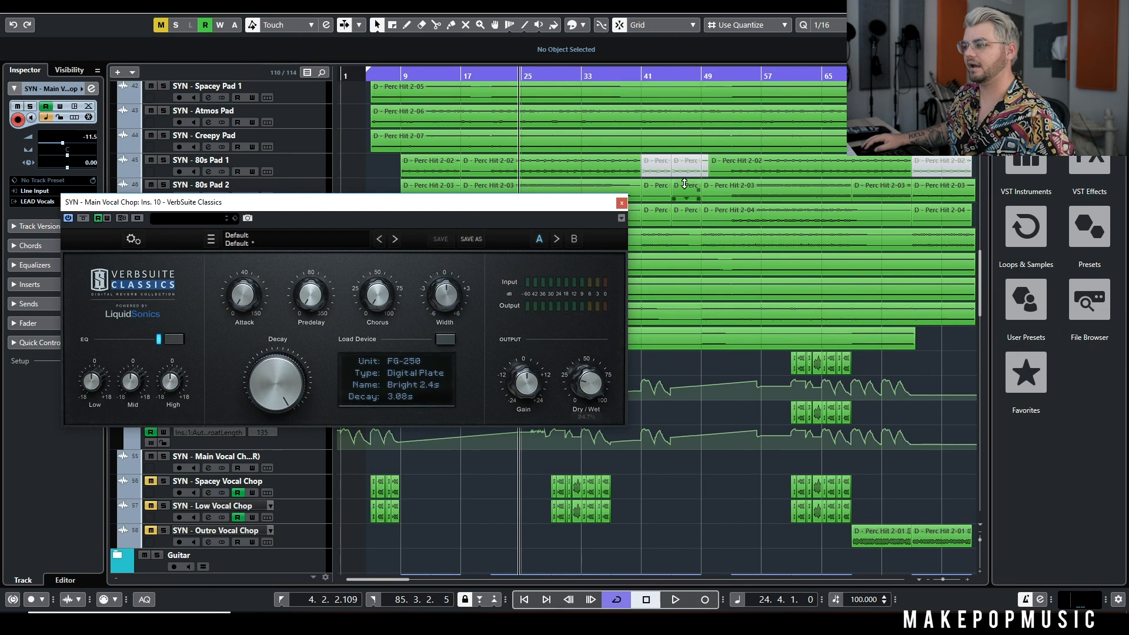
left_click(622, 204)
- Compare the Main Vocal Chop with and without VerbSuite Classics from around bar 29, both soloed and in the full mix
key("space")
left_click(549, 77)
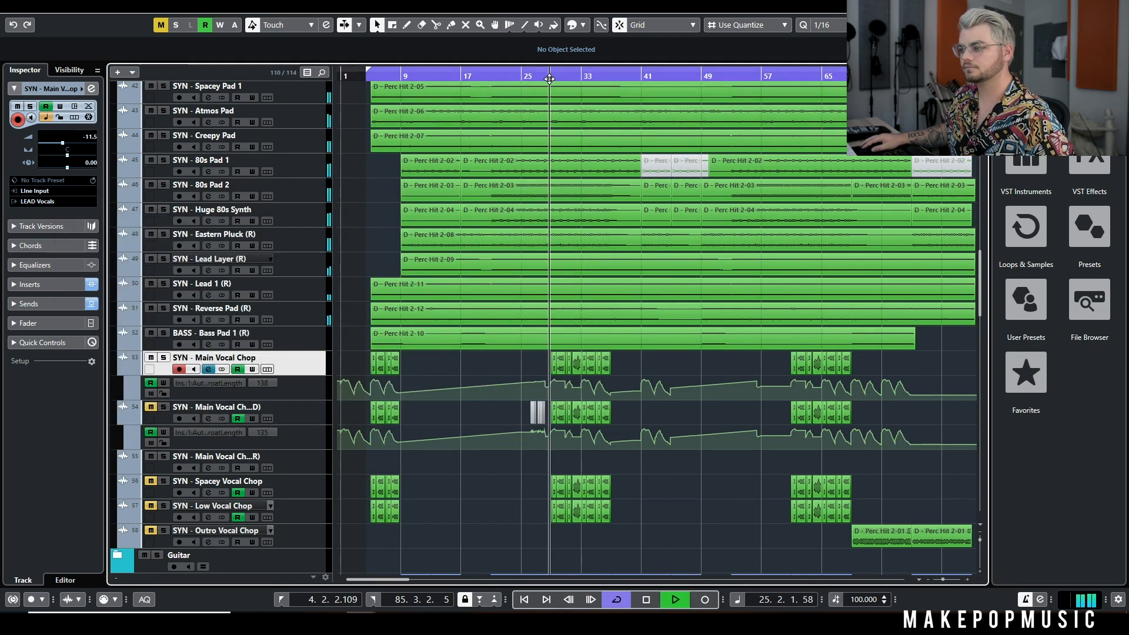
left_click(164, 358)
left_click(209, 370)
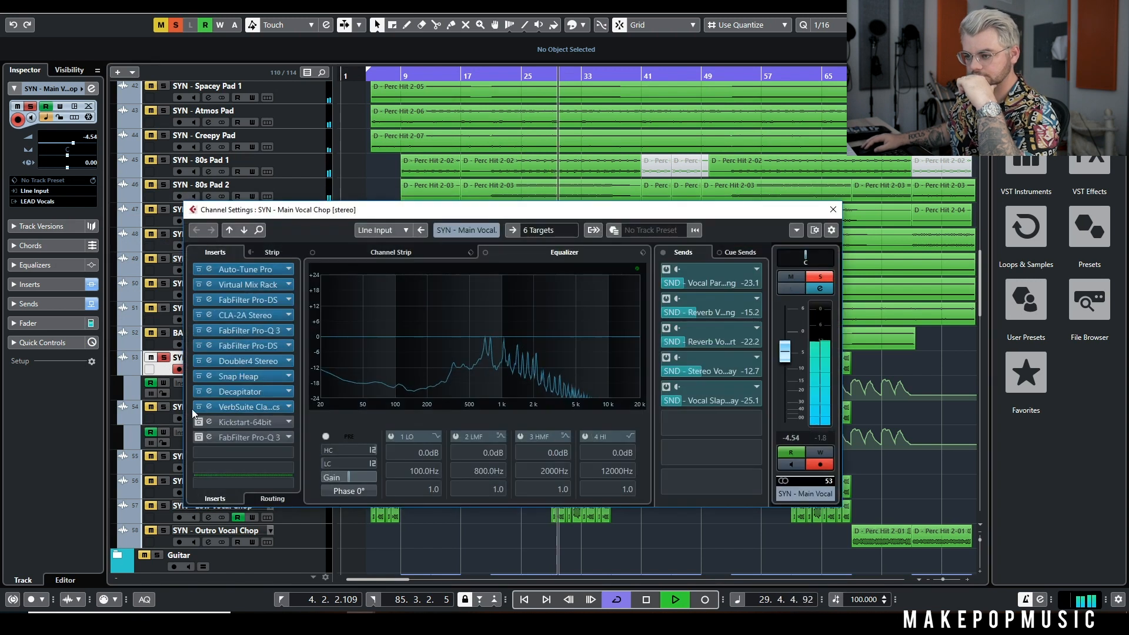
left_click(199, 407)
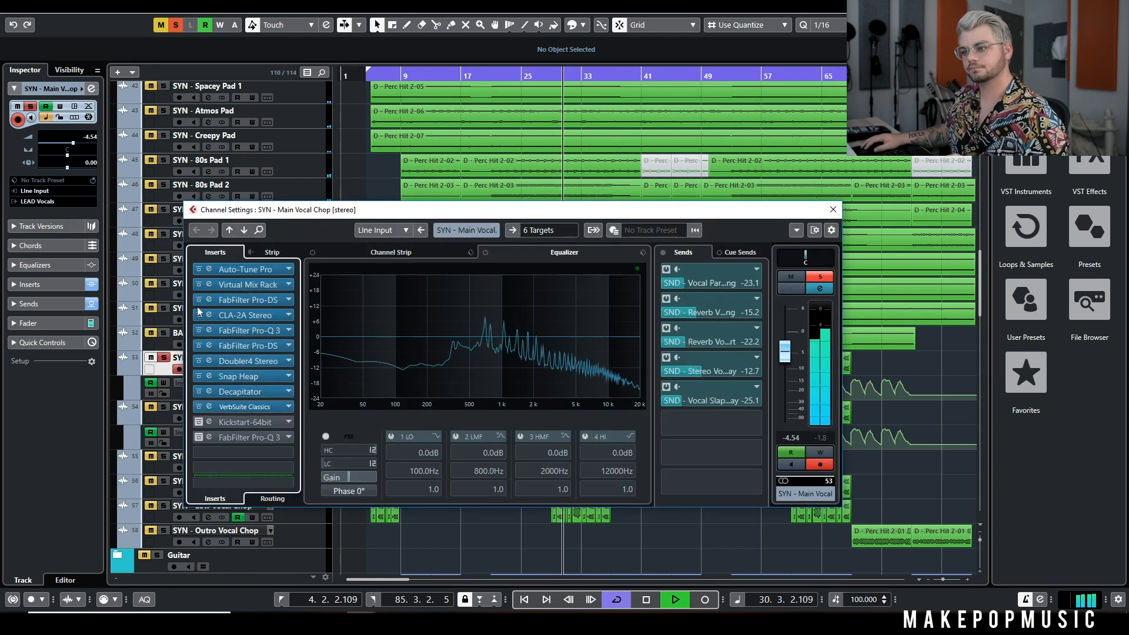
left_click(163, 358)
left_click(210, 369)
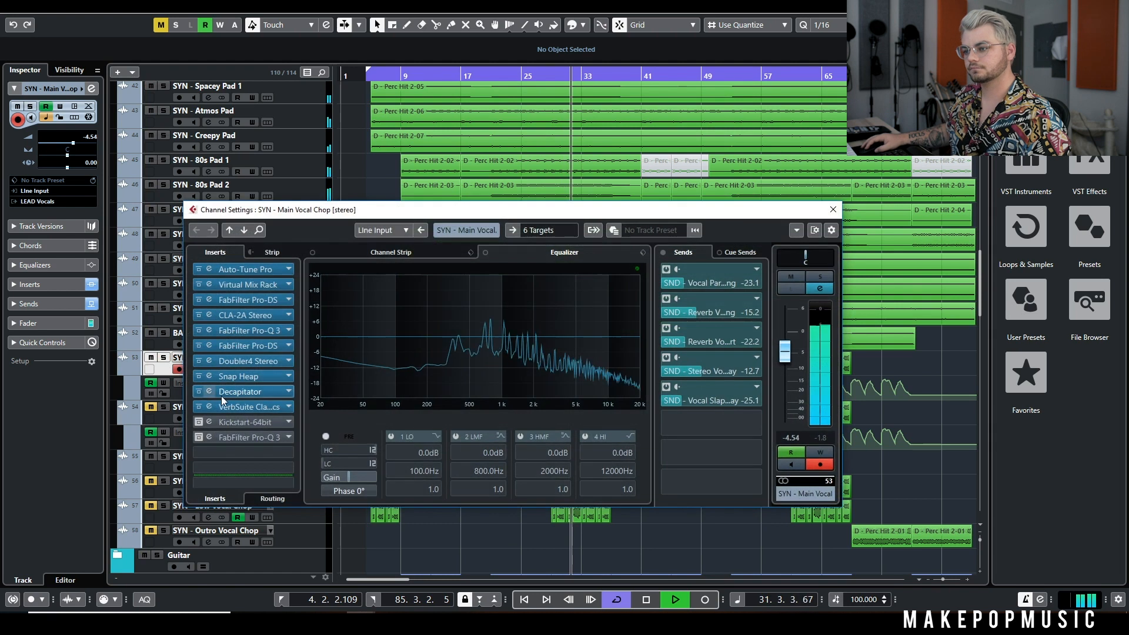
left_click(199, 408)
left_click(199, 408)
key("space")
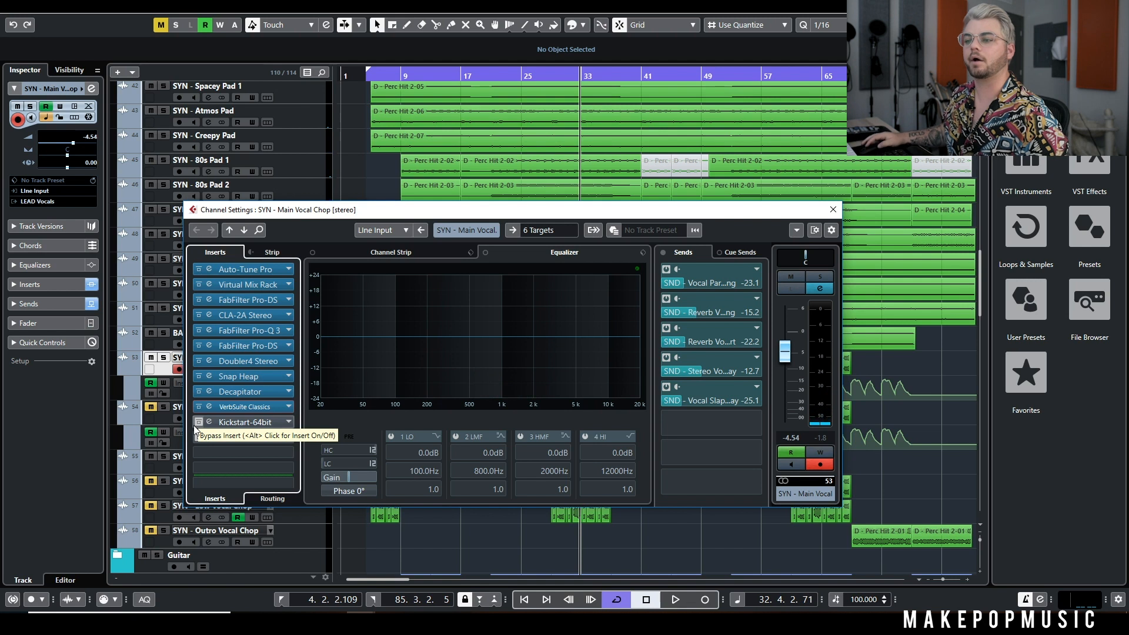
- Activate and open the Kickstart insert on the Main Vocal Chop, and close its editor along with the channel settings
left_click(238, 421)
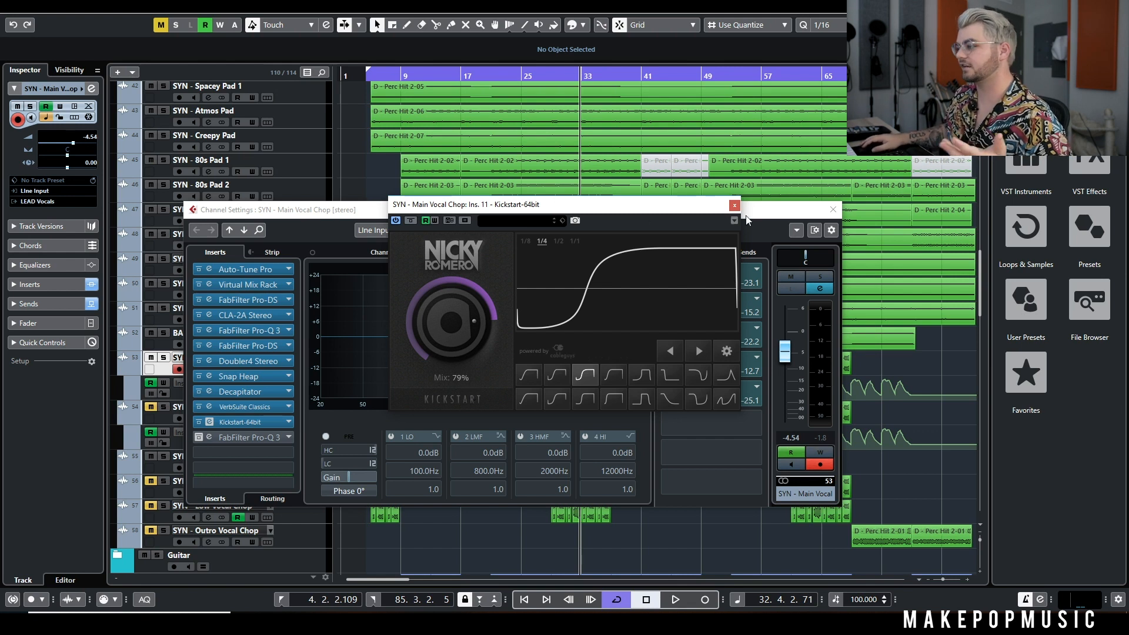
left_click(833, 209)
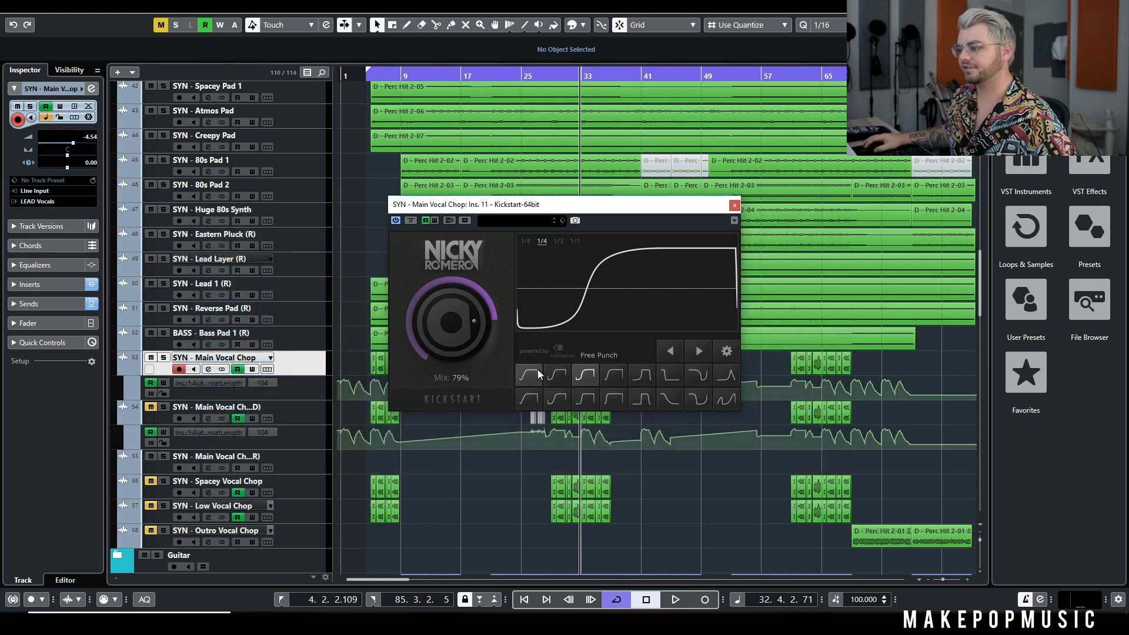
left_click(734, 206)
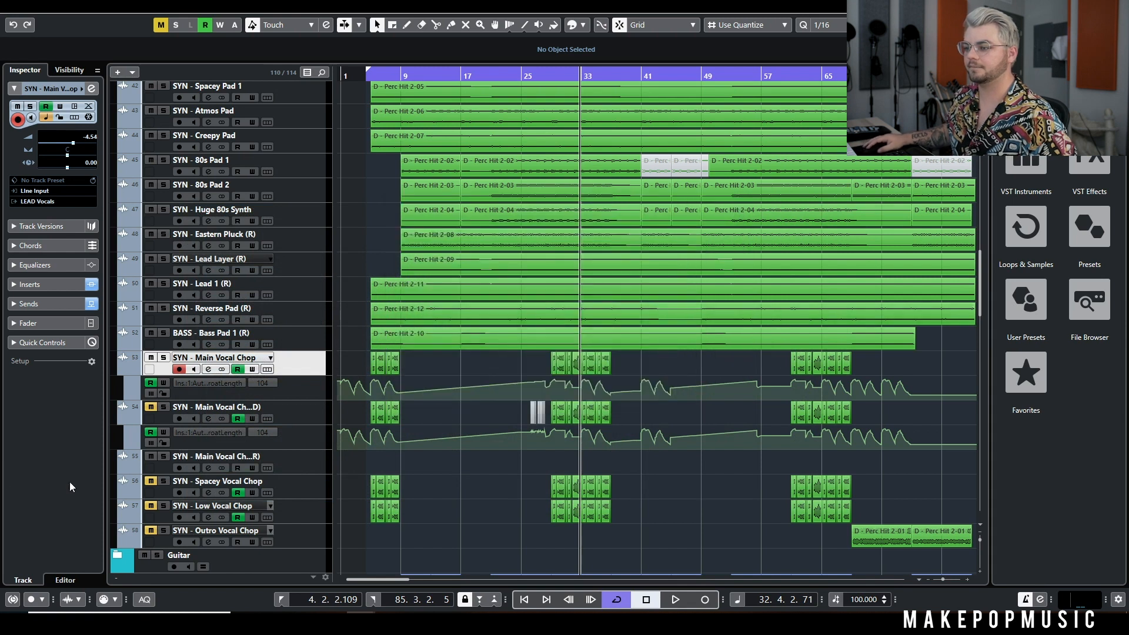
- Listen to the Main Vocal Chop with Kickstart from bar 29, first soloed and then in the full mix
left_click(164, 358)
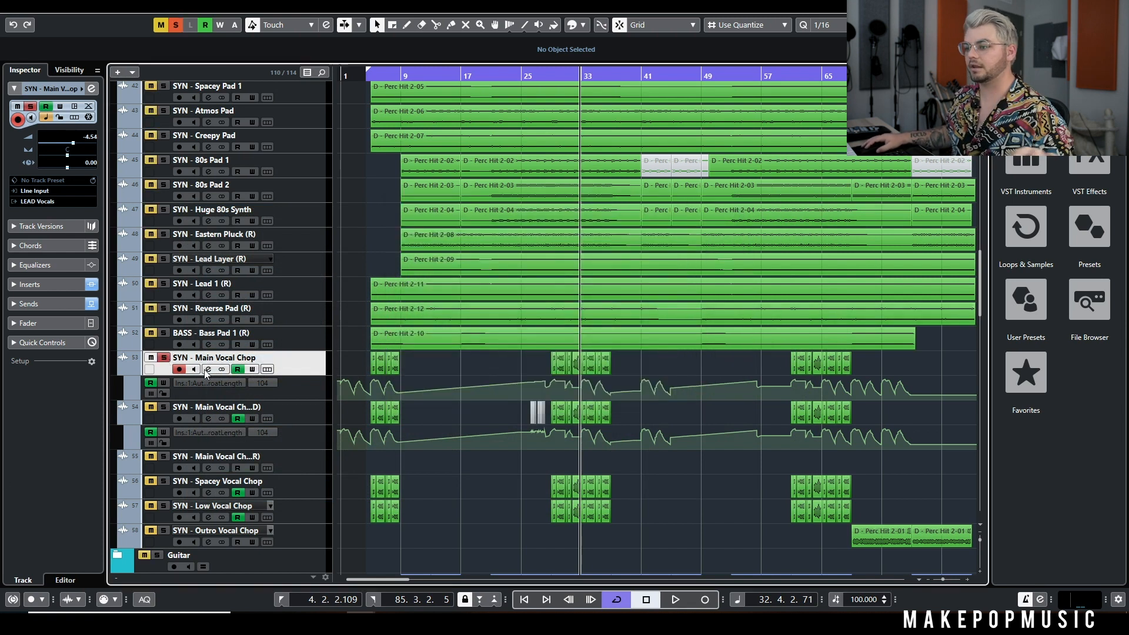
left_click(208, 369)
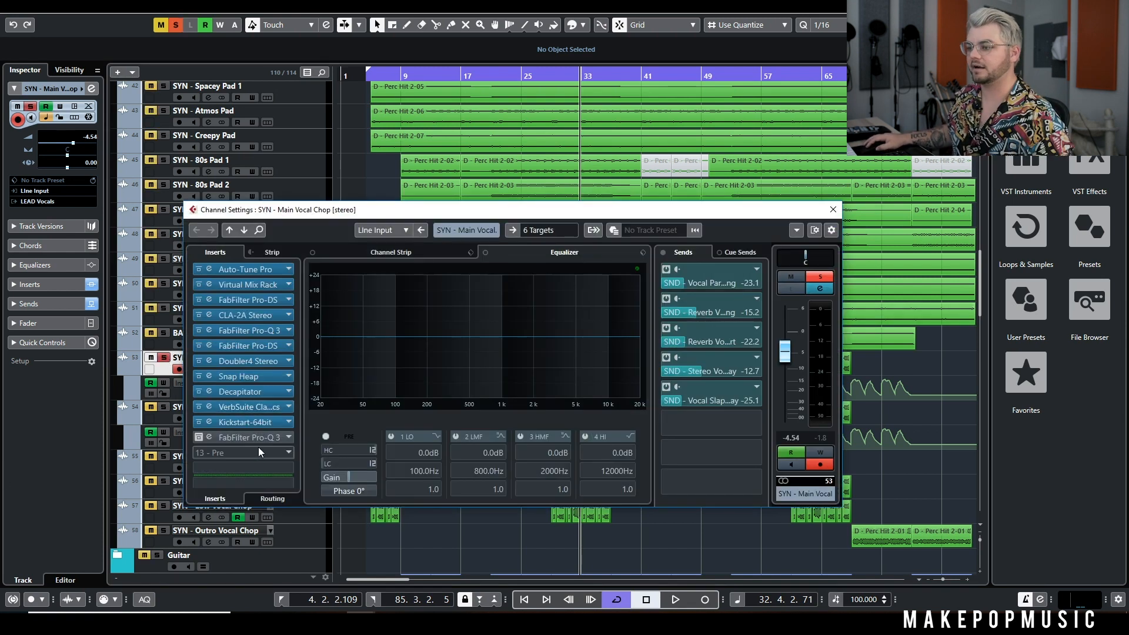
left_click(833, 210)
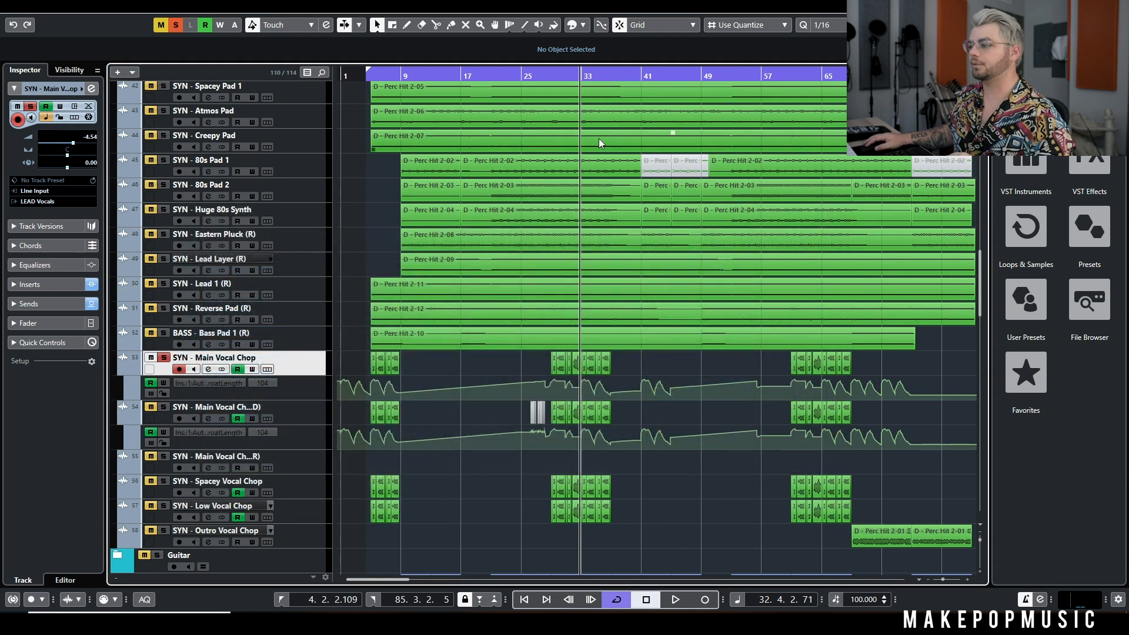
left_click(543, 77)
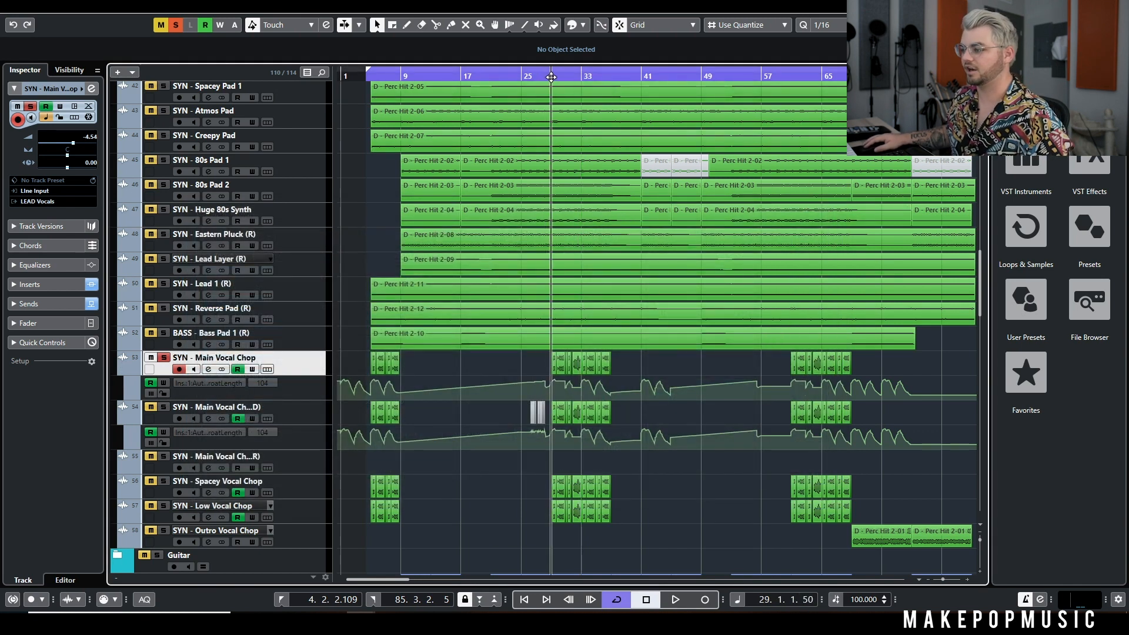
key("space")
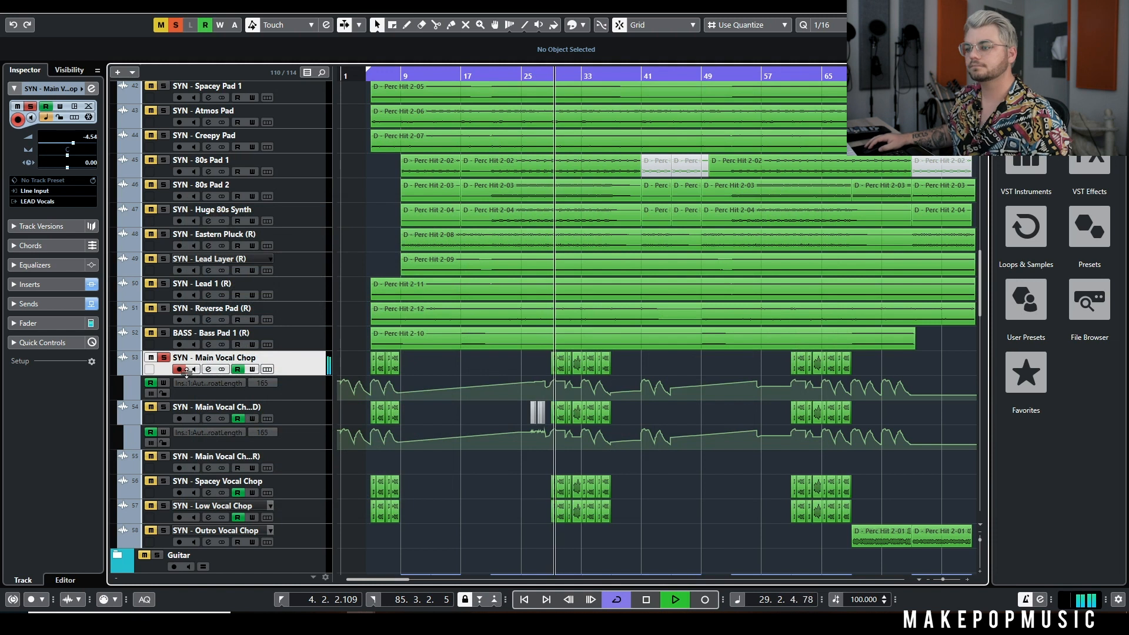
left_click(163, 359)
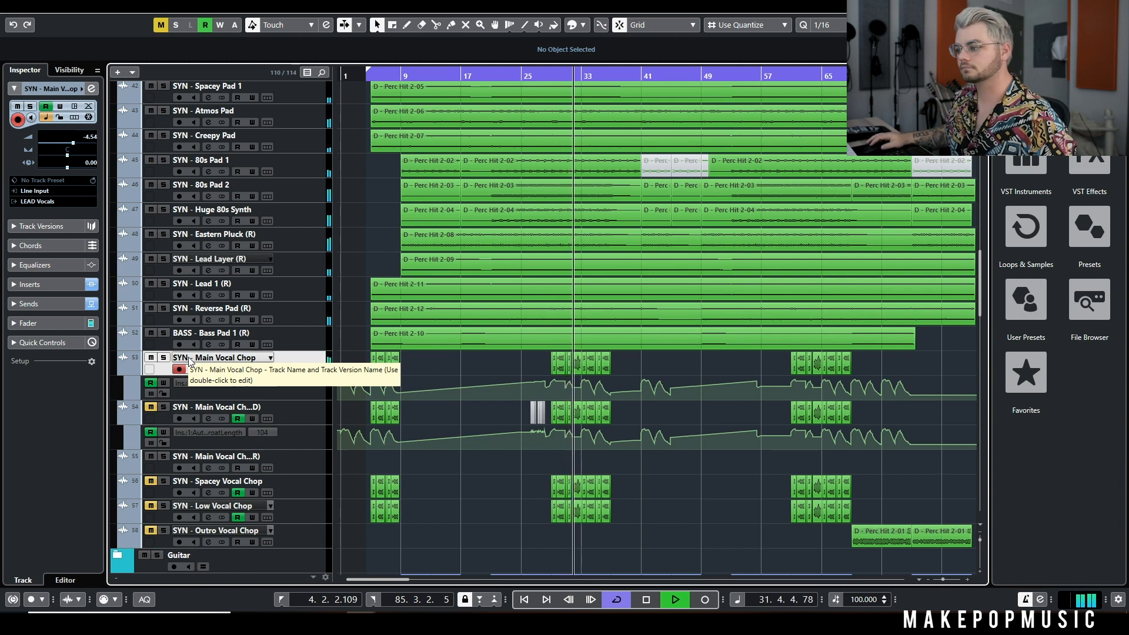
key("space")
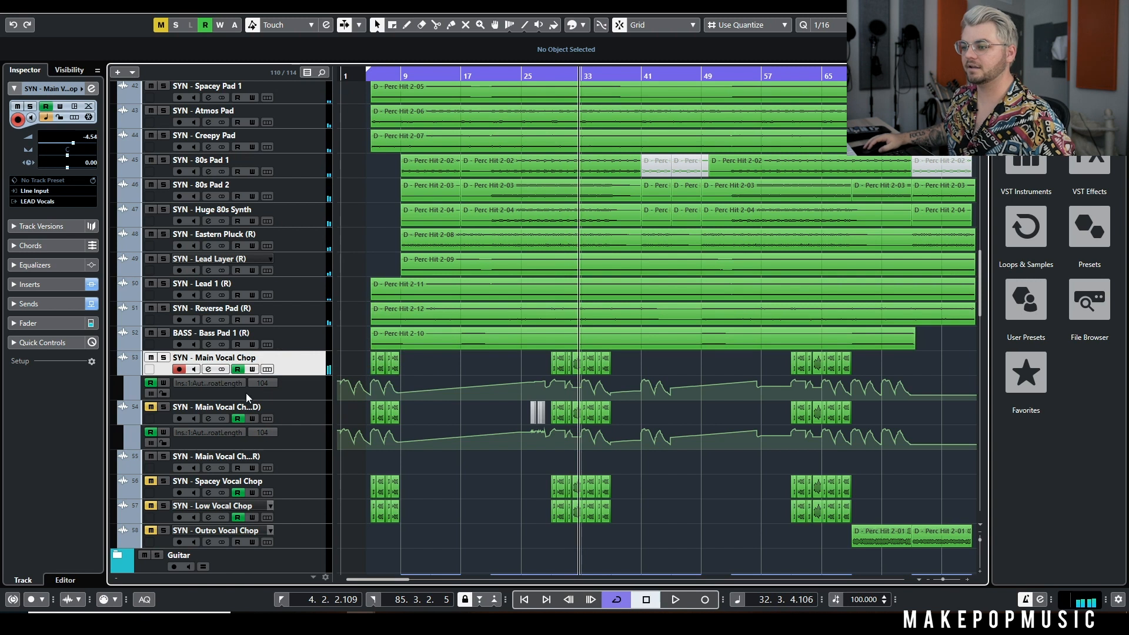
left_click(209, 370)
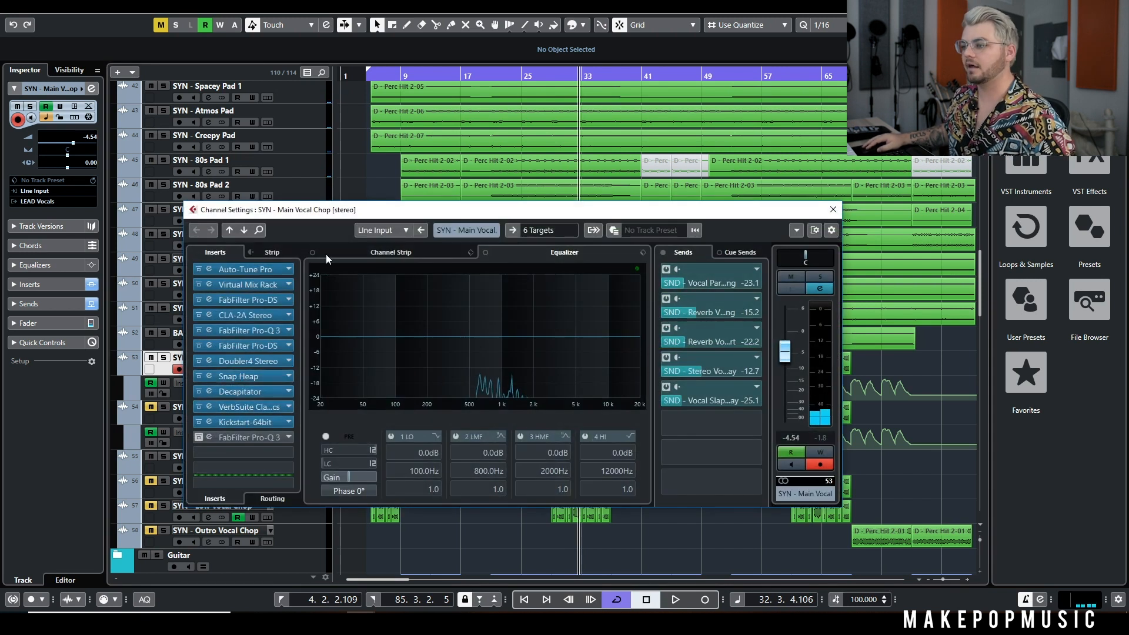
left_click_drag(305, 222, 357, 253)
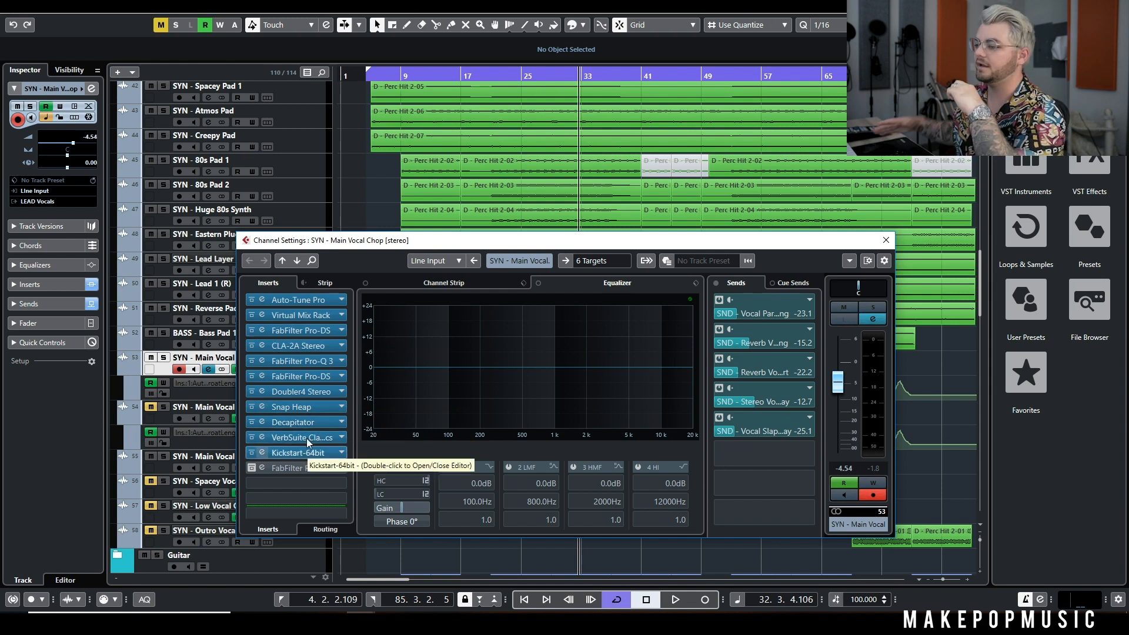
left_click(252, 469)
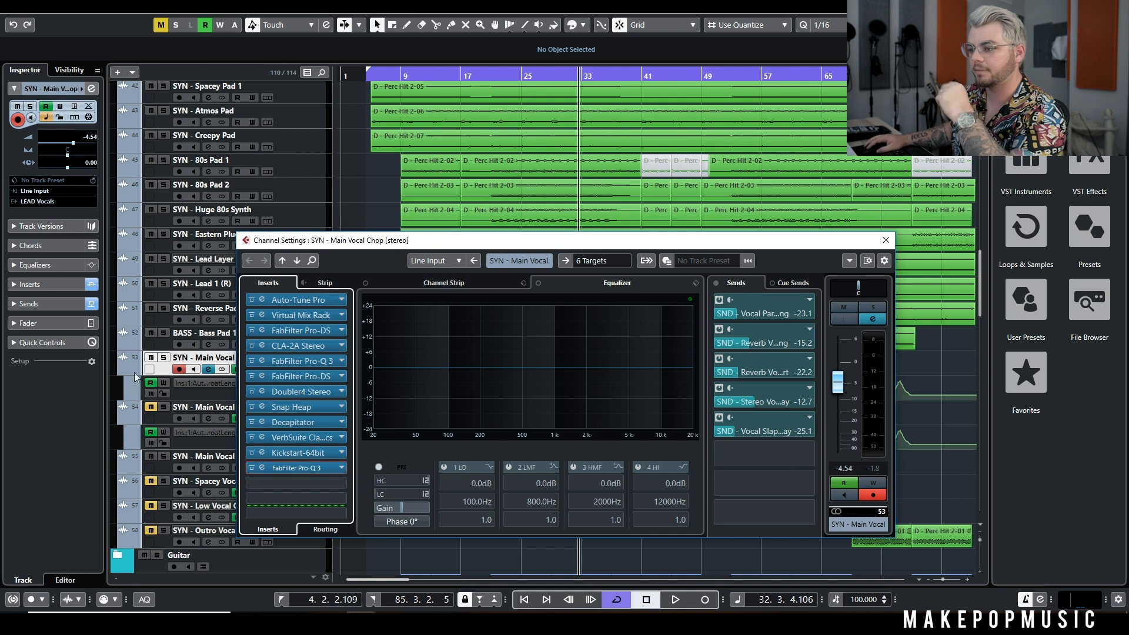
left_click(309, 467)
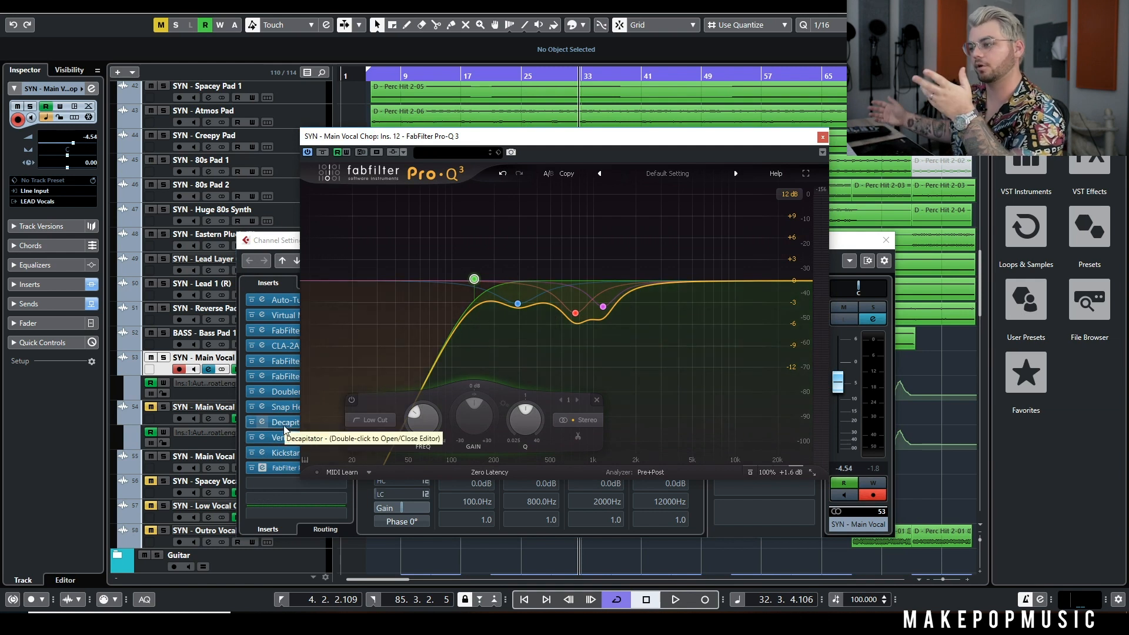
- Examine the three bell cuts on the Pro-Q 3 curve one after another
left_click(519, 305)
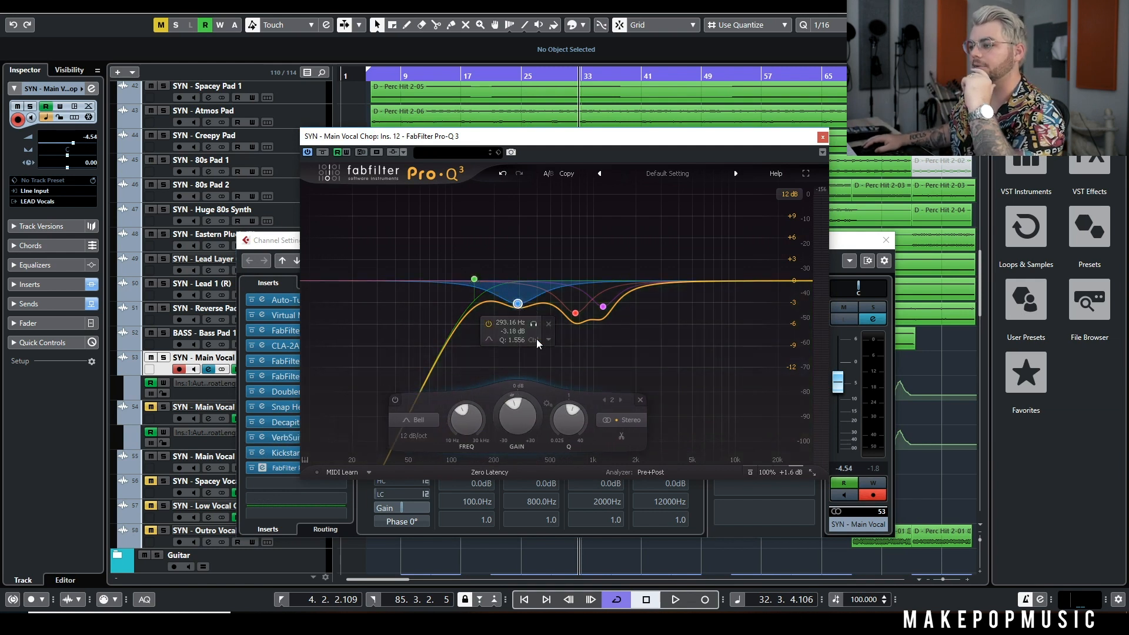
left_click(575, 314)
left_click(603, 307)
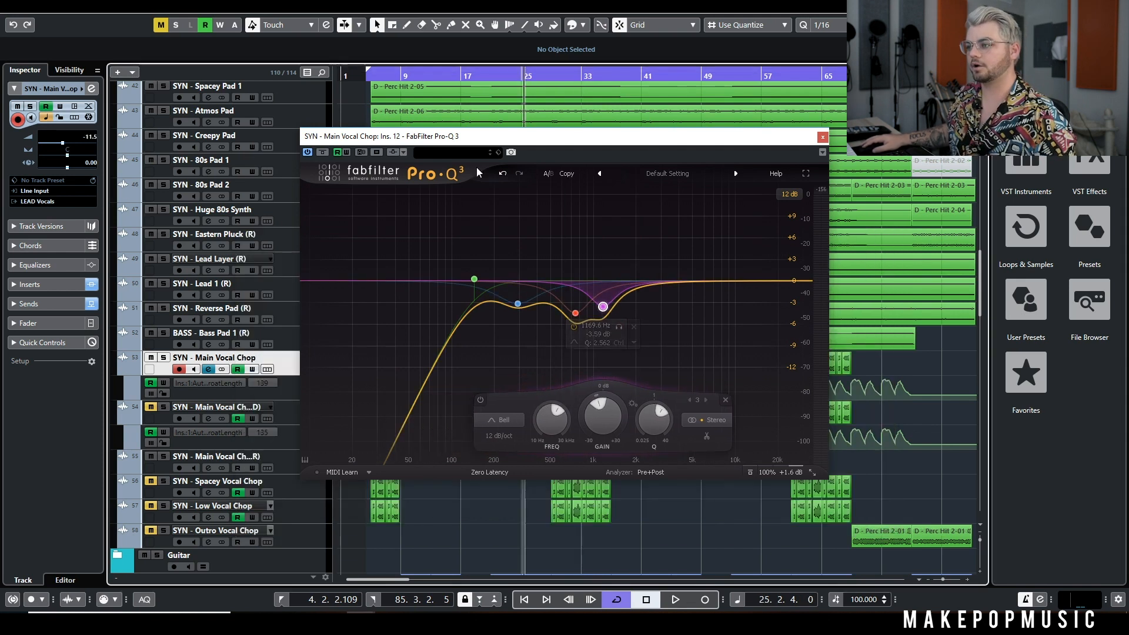
- Solo the Main Vocal Chop and play it from just before bar 29, auditioning Pro-Q 3's low cut and 293.16 Hz band in isolation
left_click_drag(541, 144, 631, 437)
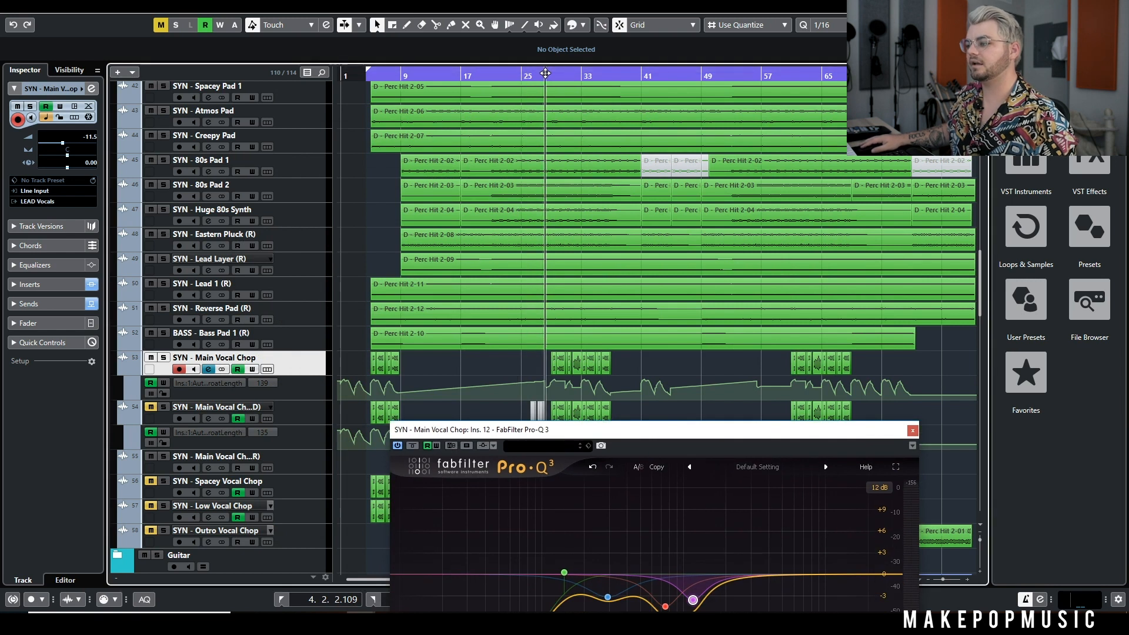
left_click(164, 357)
key("space")
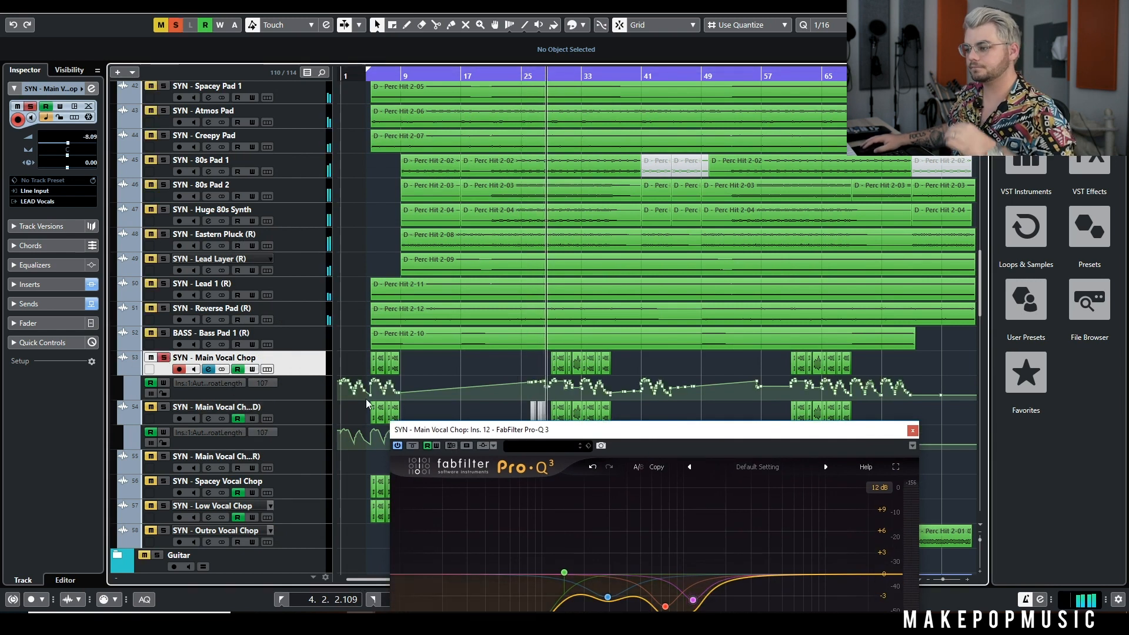
left_click_drag(410, 430, 391, 301)
left_click(561, 409)
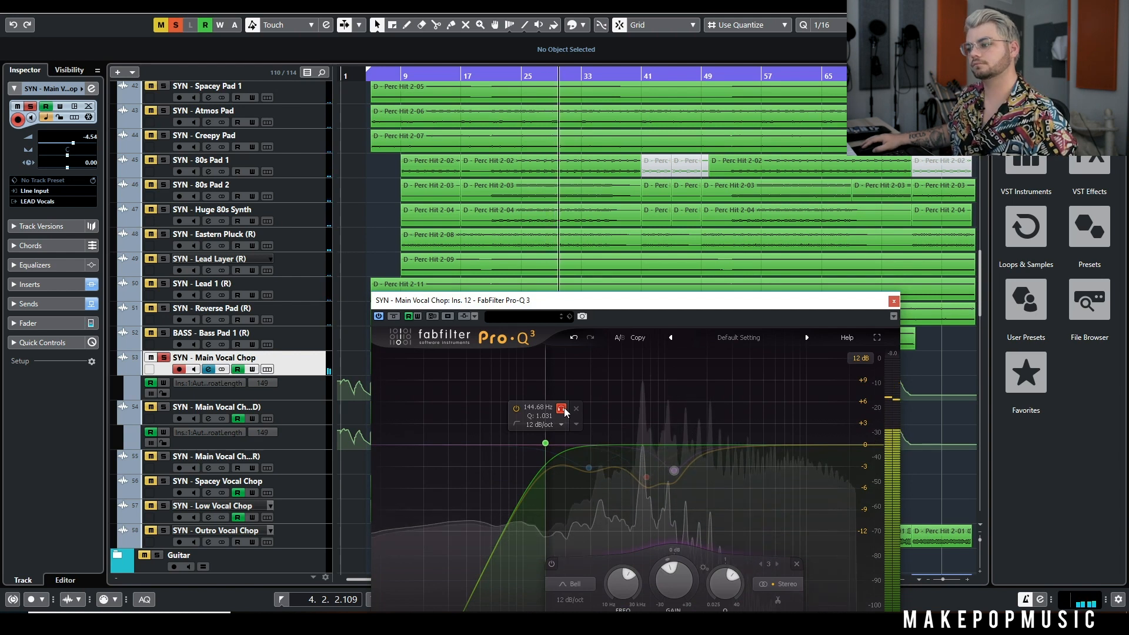
left_click(605, 492)
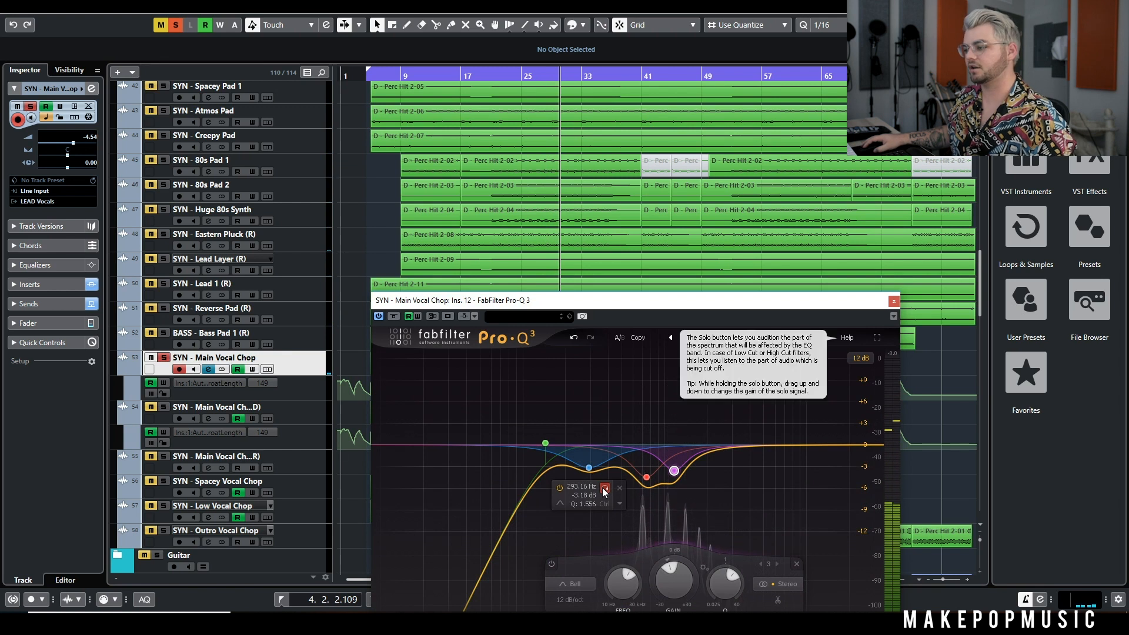
left_click(605, 493)
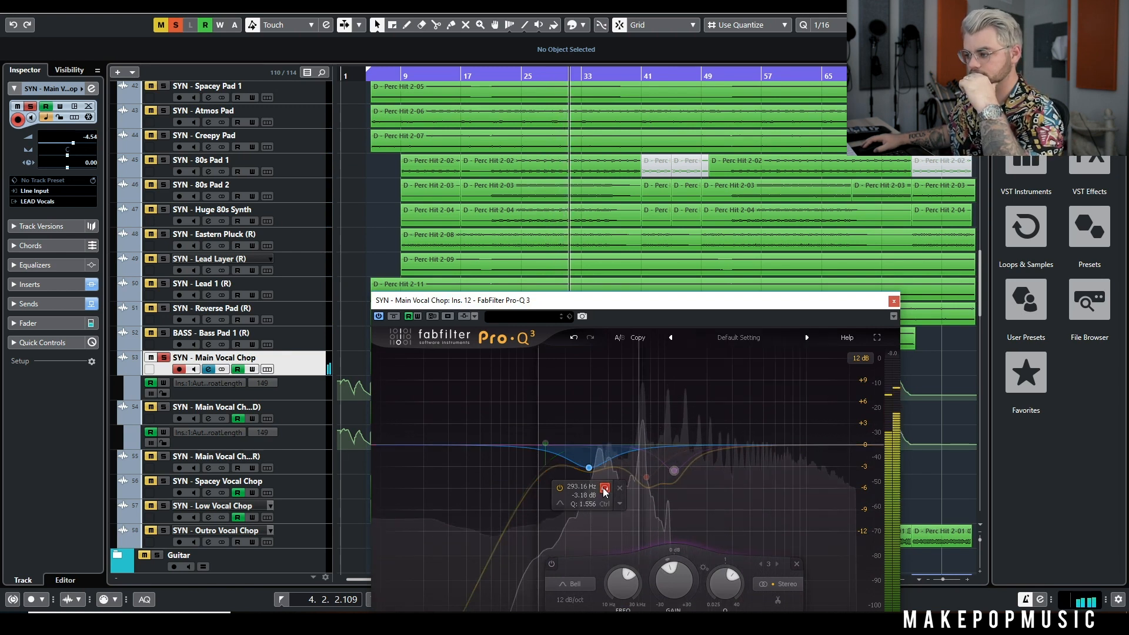
left_click(606, 493)
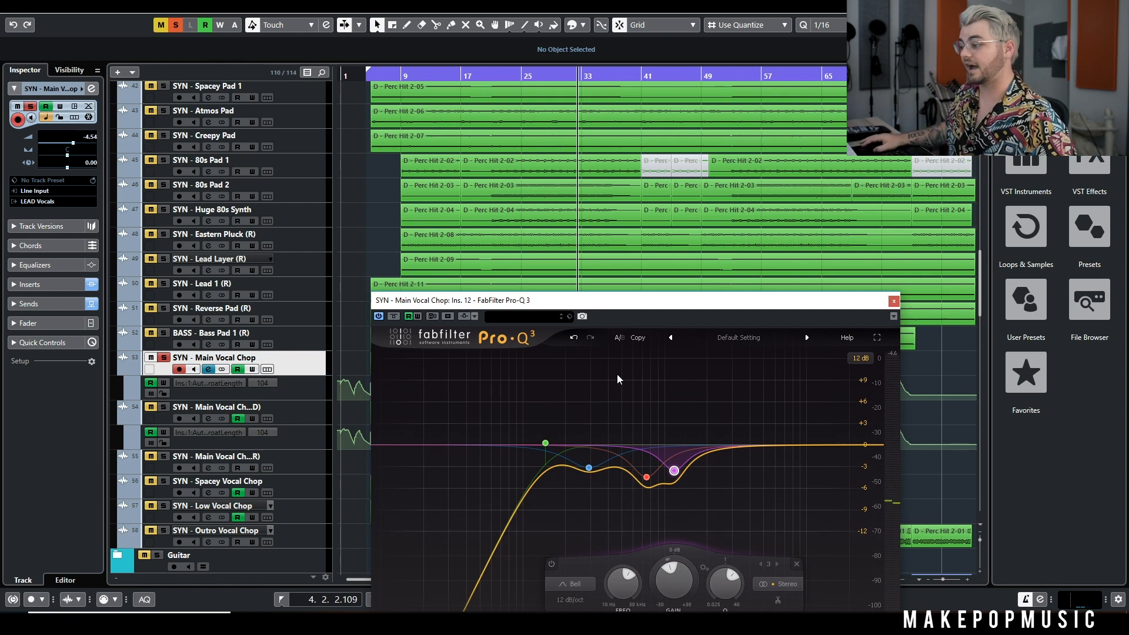
- Set the 746.88 Hz band's gain to -5.55 dB, auditioning that band and the 1169.6 Hz band in isolation
left_click(661, 498)
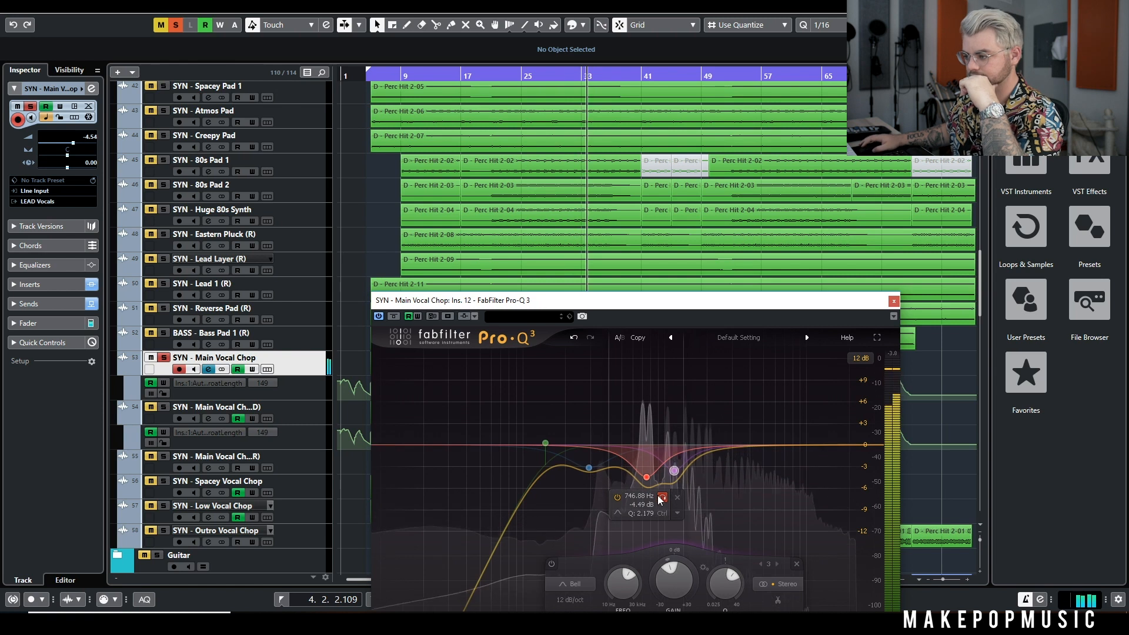
mouse_move(647, 477)
left_mouse_down()
mouse_move(645, 447)
mouse_move(646, 485)
left_mouse_up()
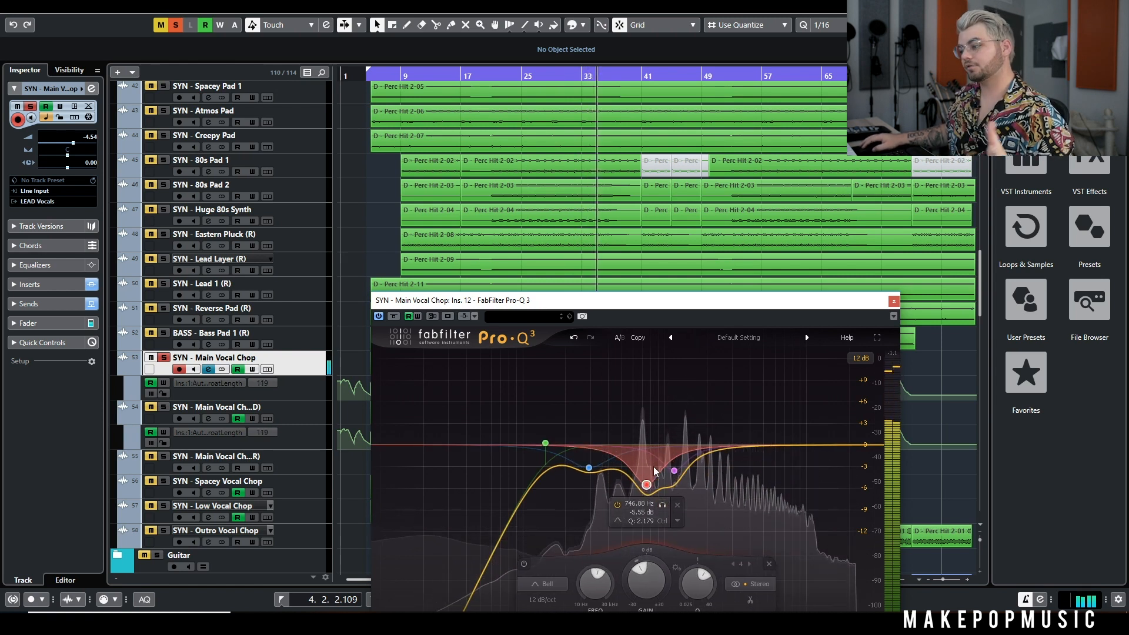
left_click(663, 506)
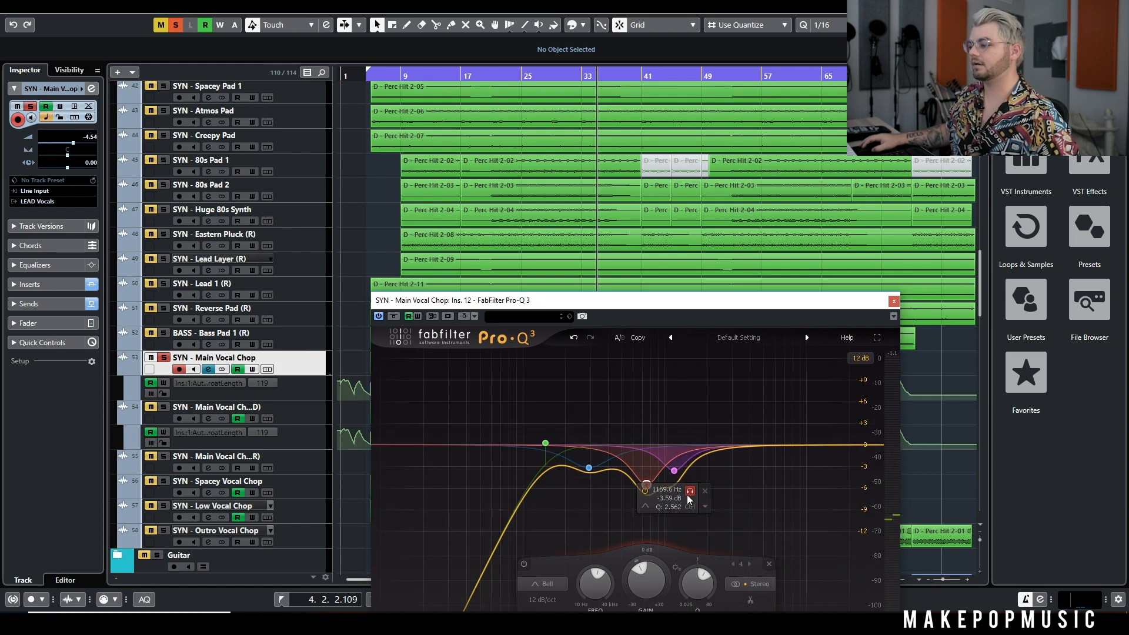
left_click(689, 492)
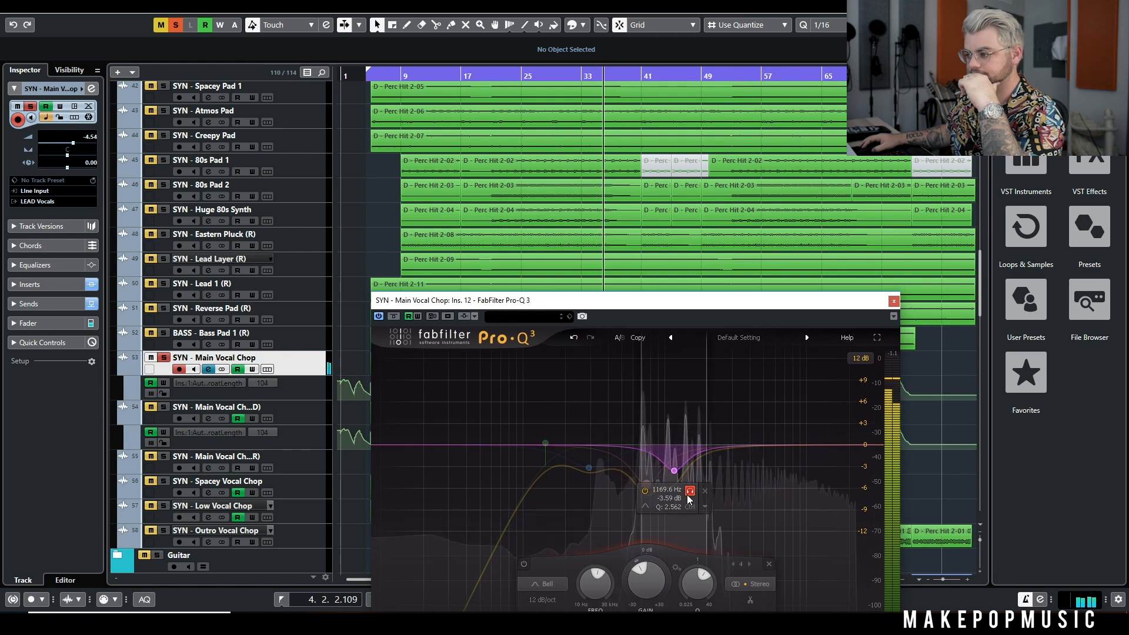
left_click(690, 492)
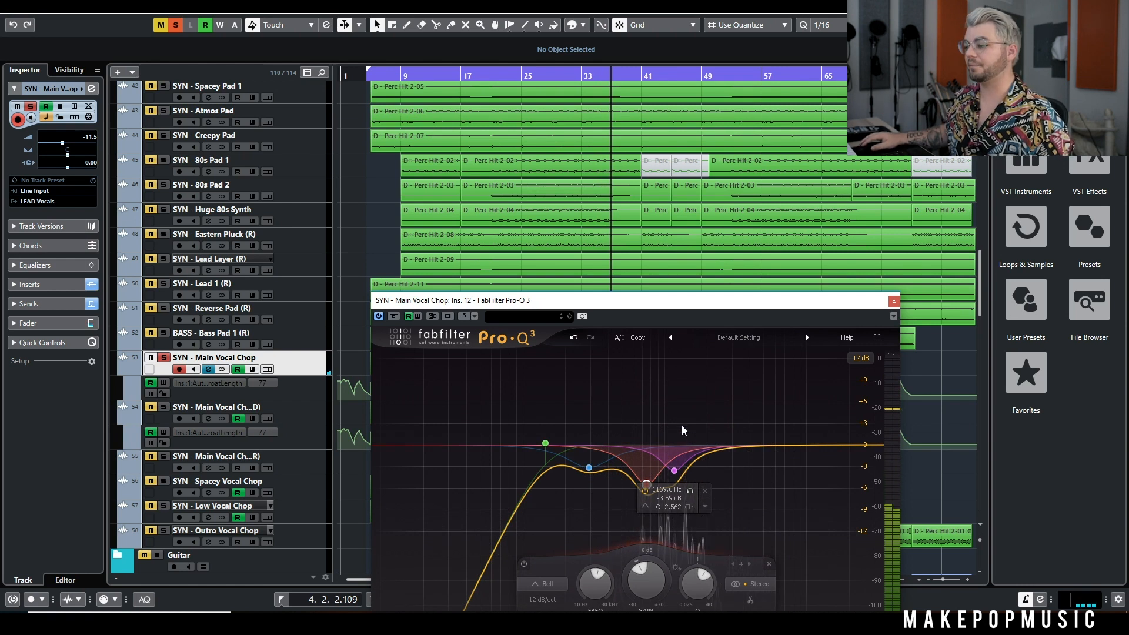
- Deselect the Pro-Q 3 band, clear the Main Vocal Chop's solo and reposition the equalizer window over the project
left_click_drag(707, 400, 553, 566)
left_click(683, 374)
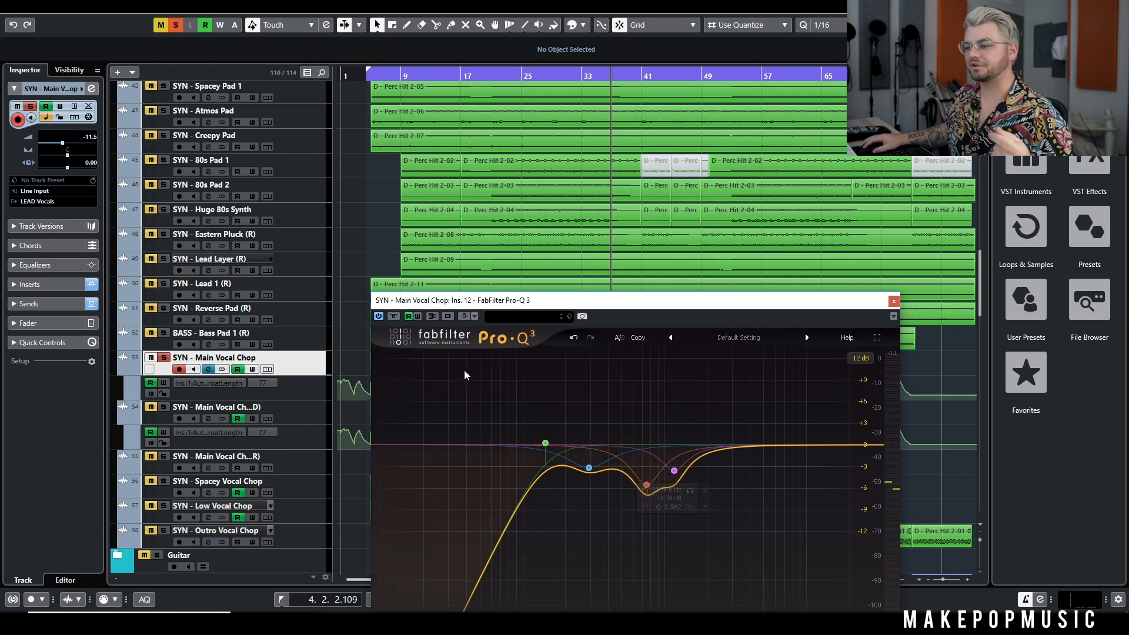
left_click(165, 360)
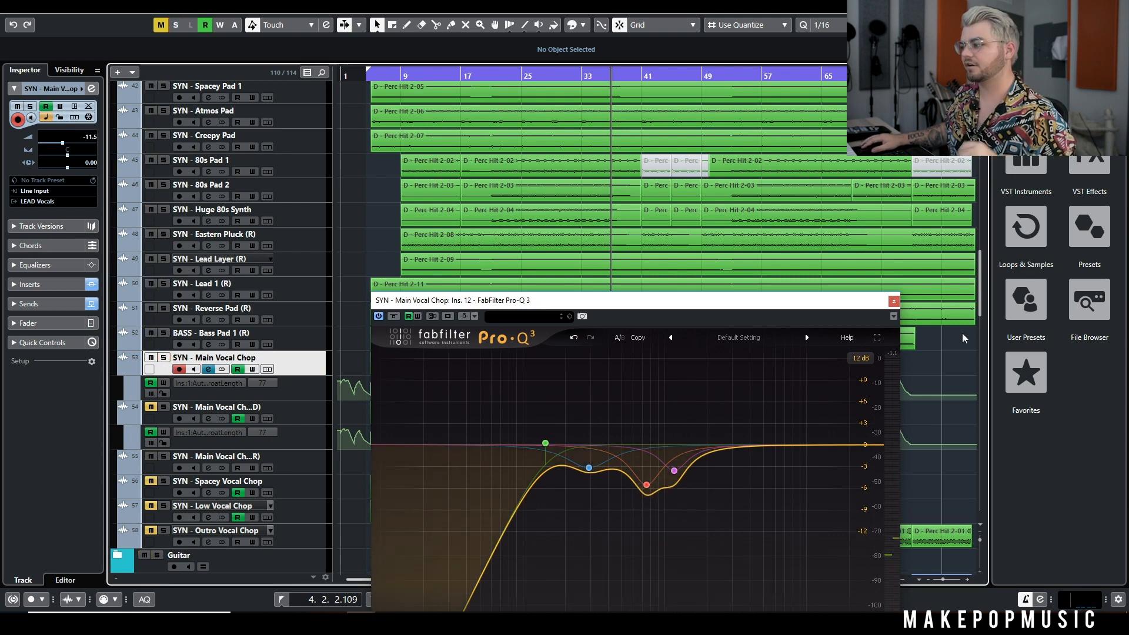
left_click_drag(883, 300, 1126, 234)
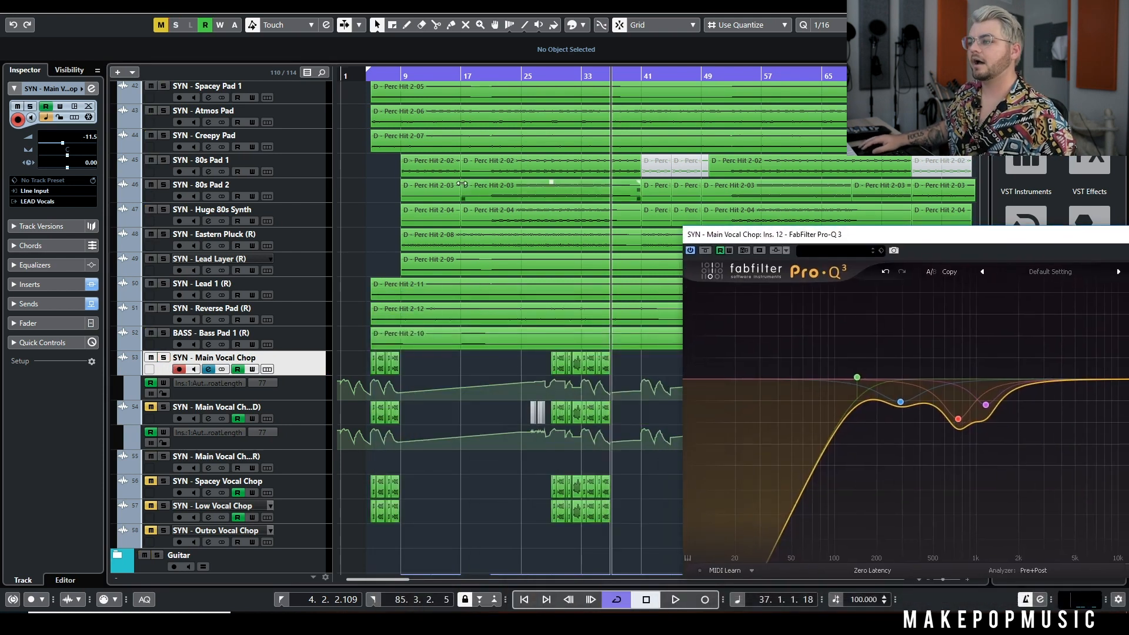
left_click_drag(763, 238, 445, 232)
- Play the second chop section in the full mix, compare the Main Vocal Chop with Pro-Q 3 bypassed and active, and close the equalizer
left_click(568, 75)
key("space")
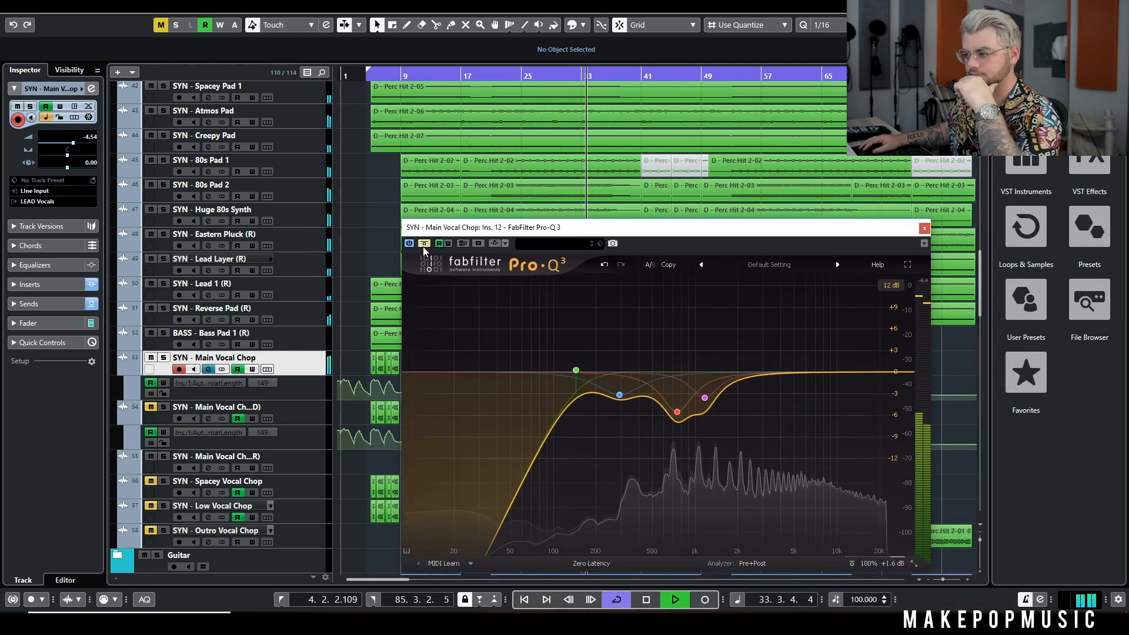
left_click(424, 244)
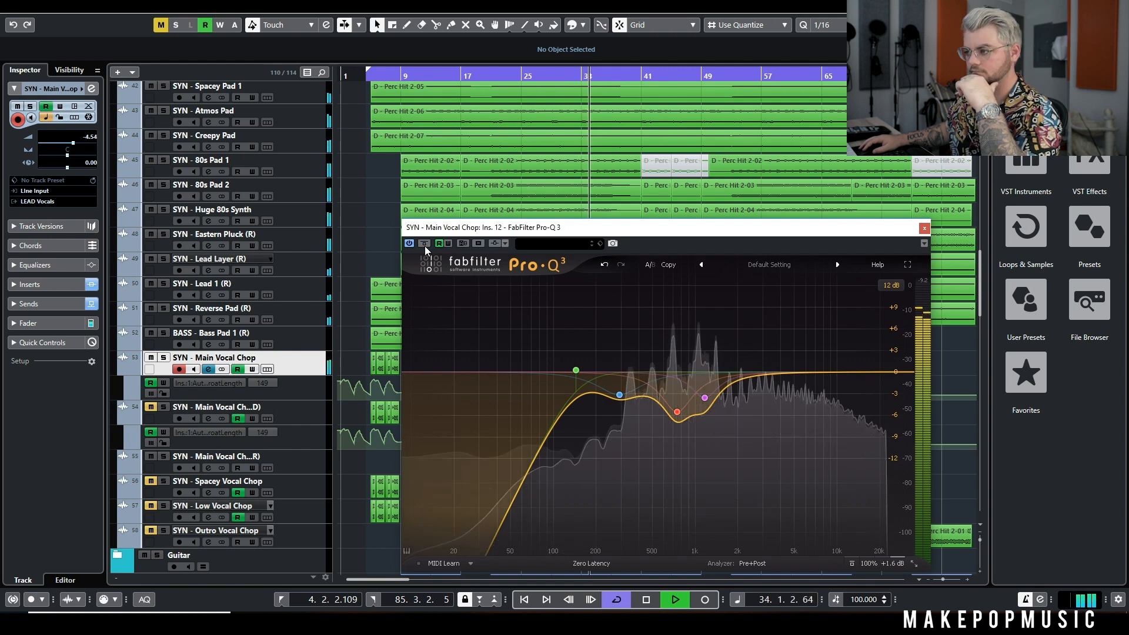
left_click(924, 228)
key("space")
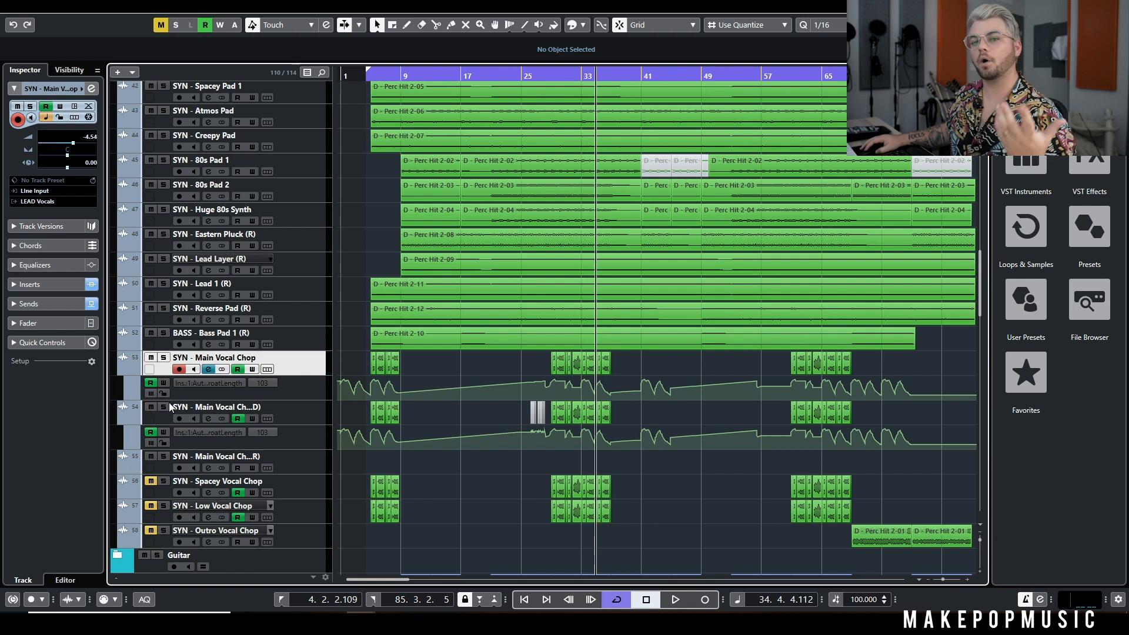
- Remove the duplicate Main Vocal Chop (D) track from the project
scroll(576, 446, "up", 4)
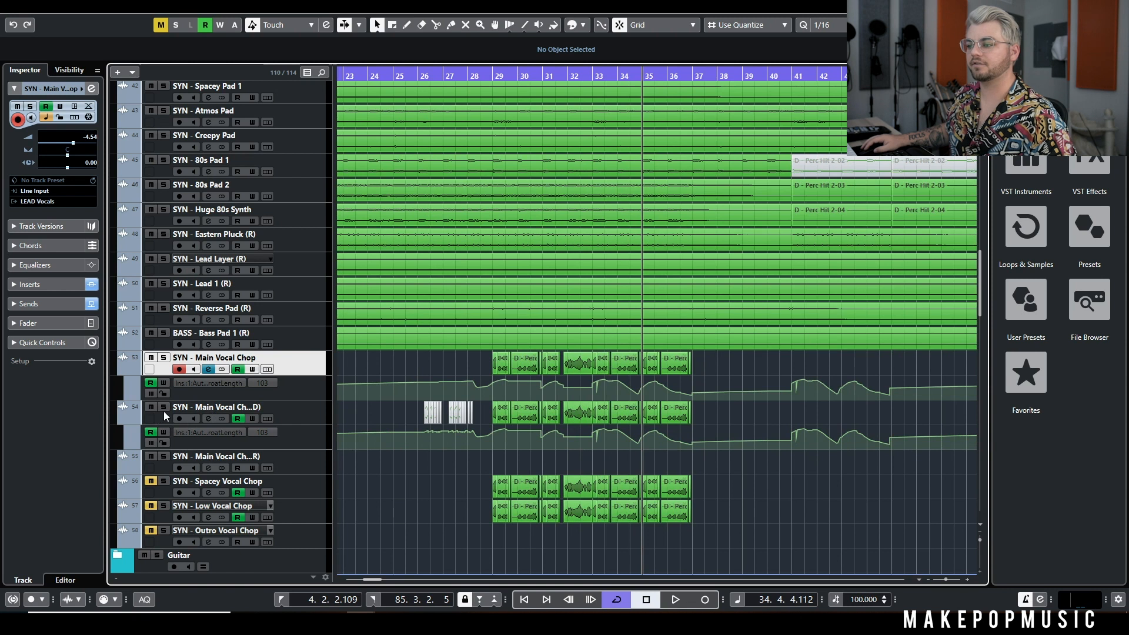
right_click(311, 414)
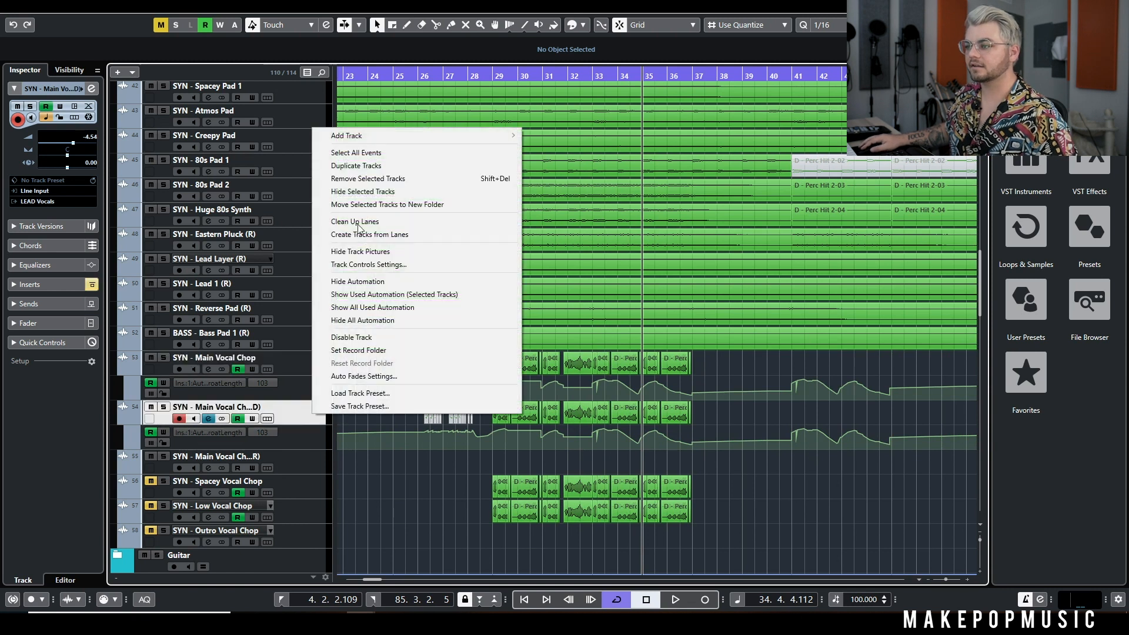
left_click(368, 176)
- Solo the Spacey Vocal Chop track and play it from just before bar 29
left_click(164, 432)
left_click(164, 432)
left_click(164, 432)
left_click(291, 445)
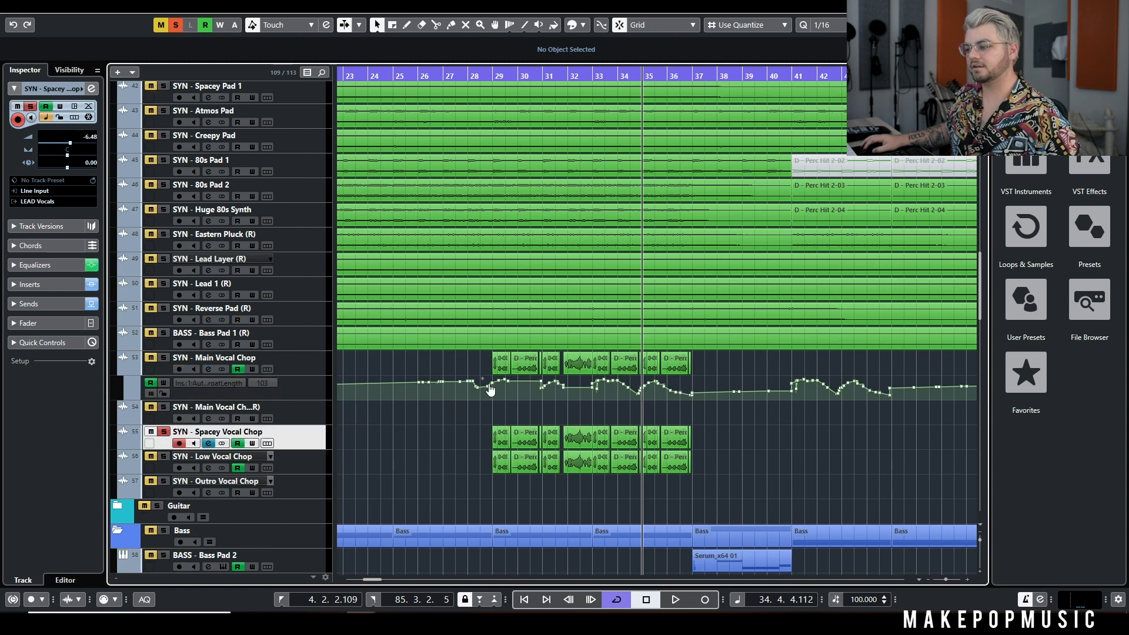
scroll(473, 70, "down", 3)
scroll(482, 75, "up", 1)
left_click(486, 75)
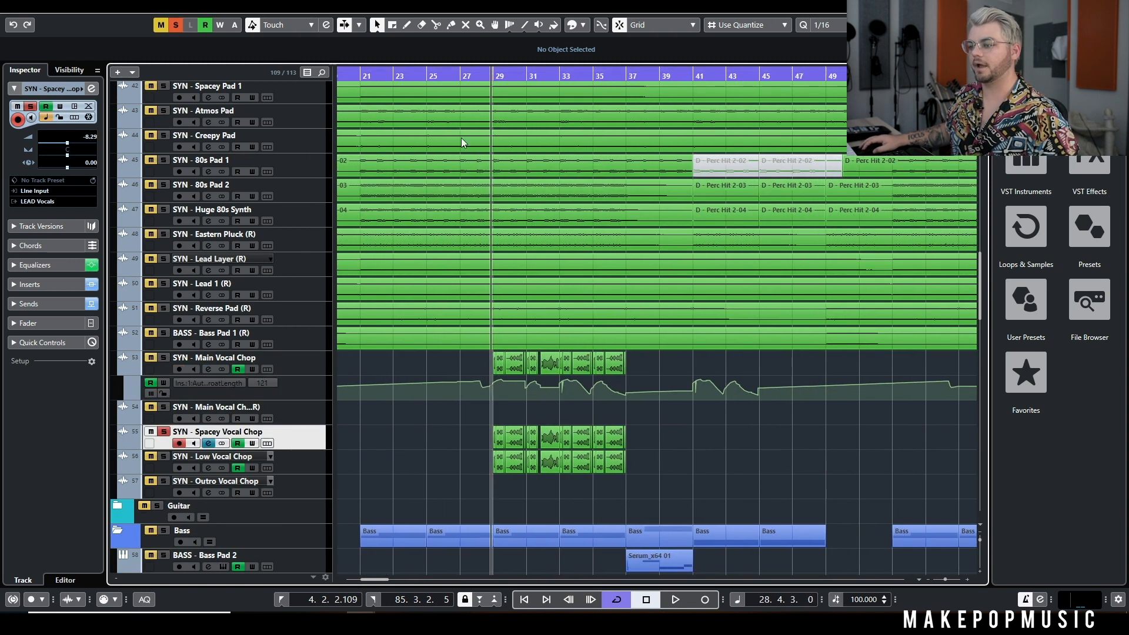
key("space")
left_click(208, 444)
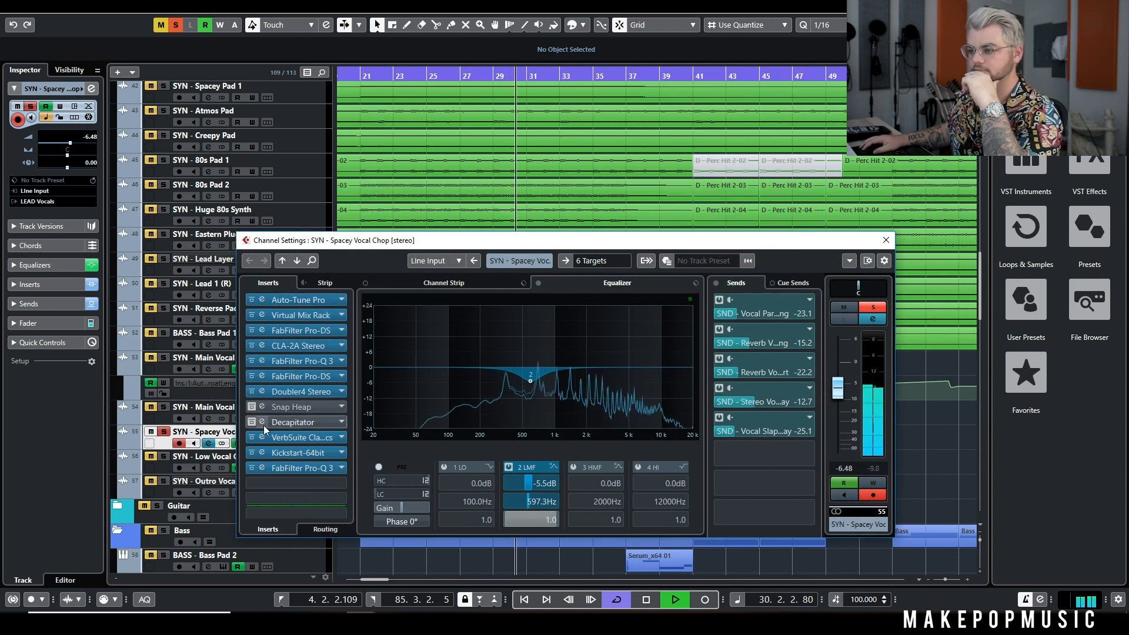
left_click_drag(437, 246, 527, 223)
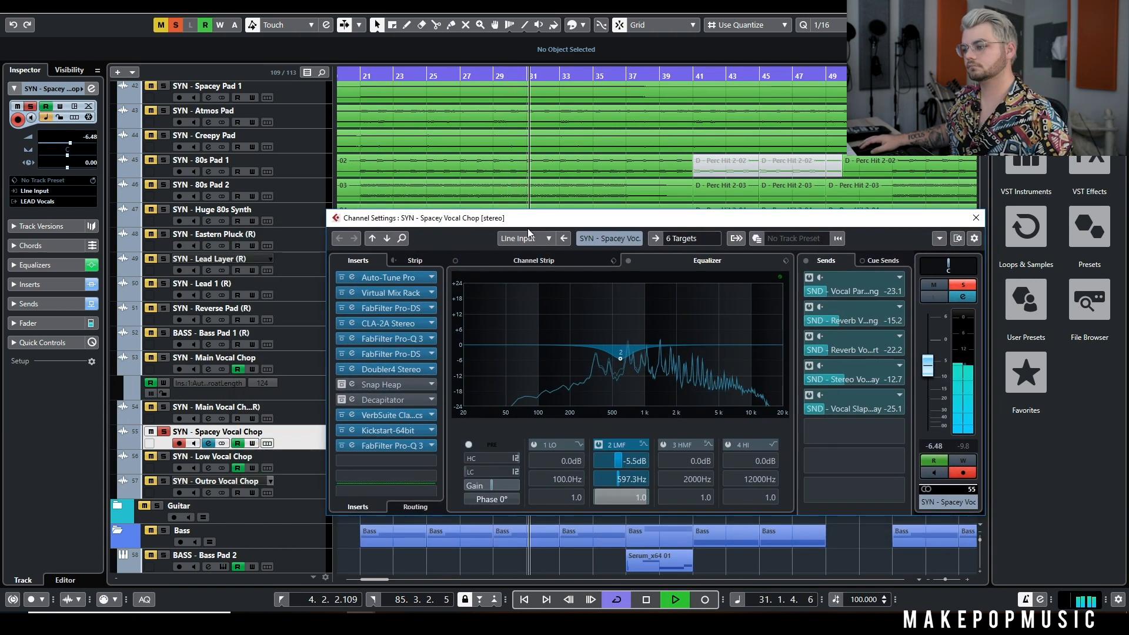
key("space")
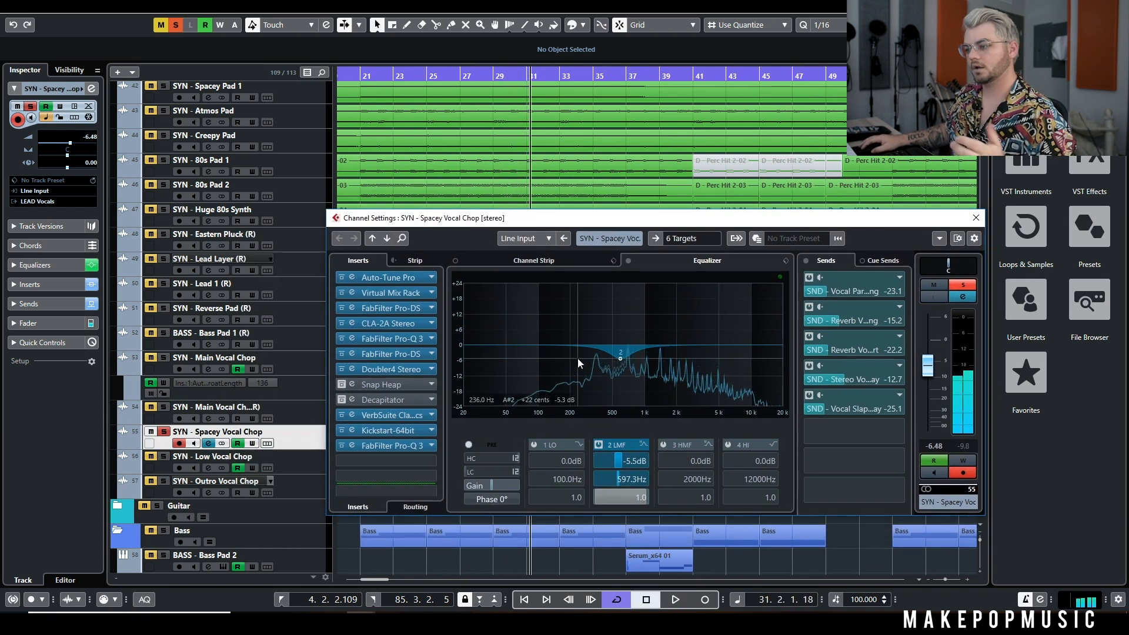
left_click(391, 370)
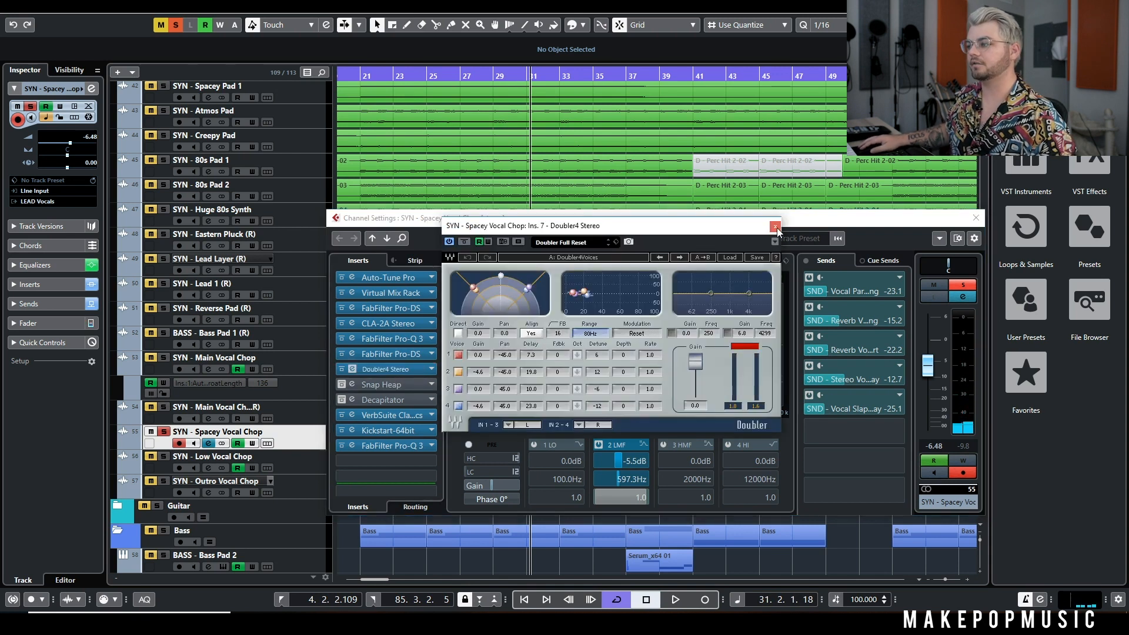
left_click(776, 227)
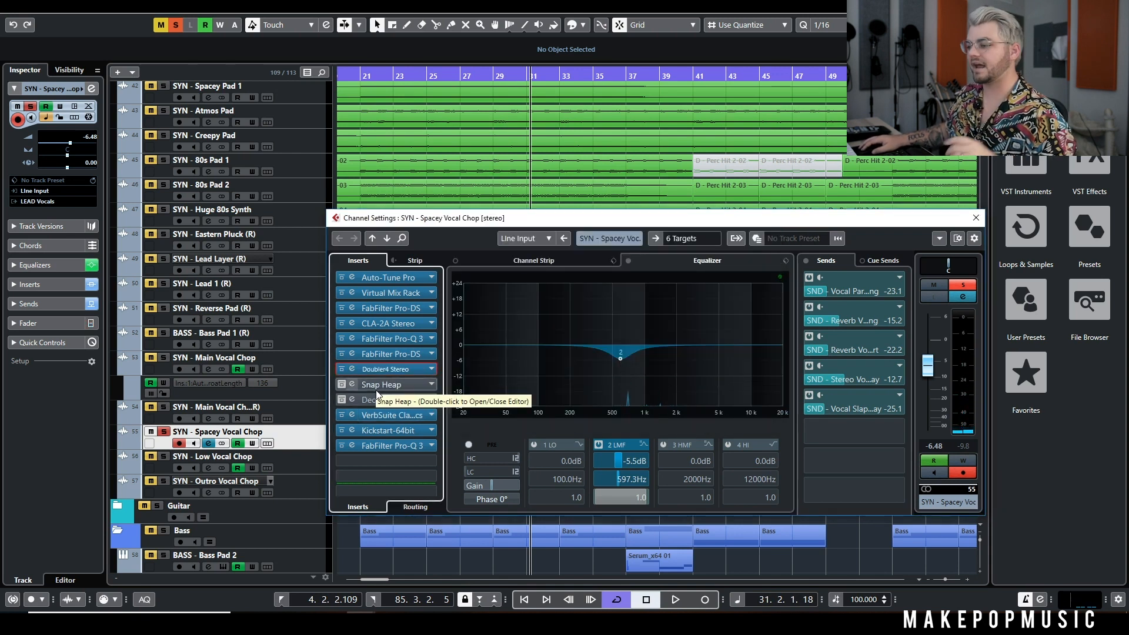
- Inspect the Spacey Vocal Chop's VerbSuite Classics and Kickstart inserts in turn, playing the track through Kickstart
left_click(404, 416)
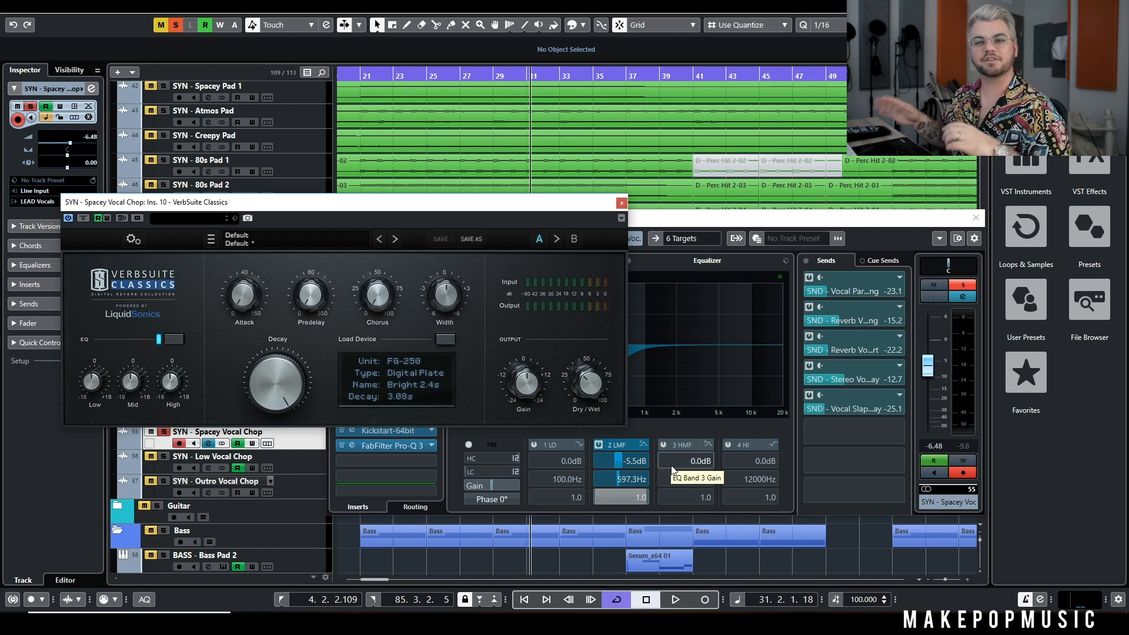
left_click(621, 204)
left_click(380, 429)
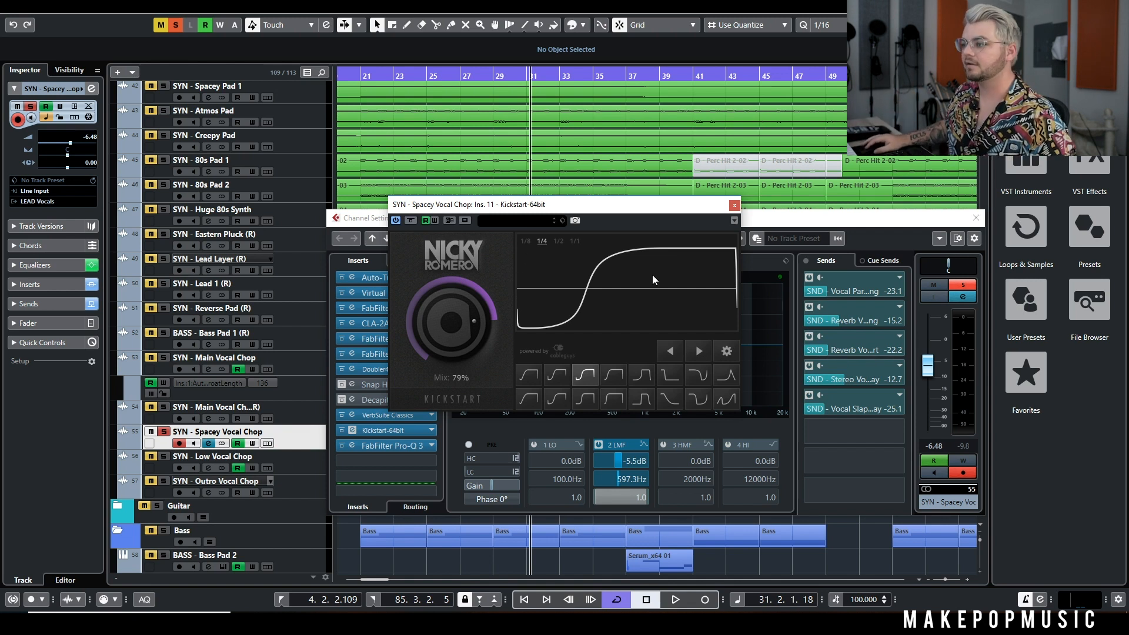
key("space")
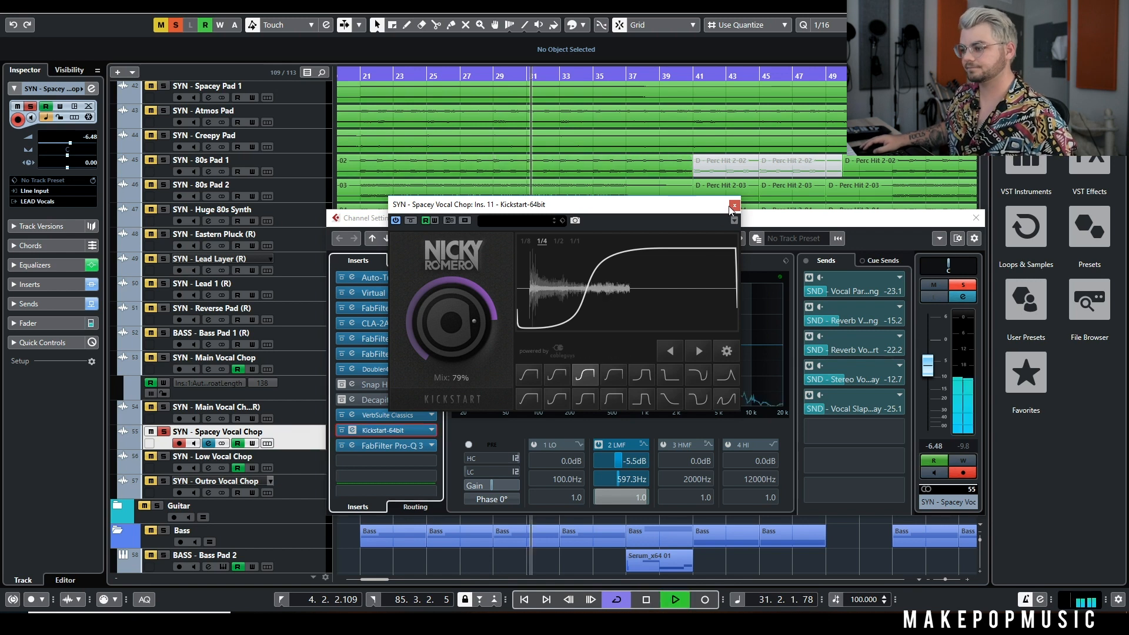
left_click(735, 204)
- Open the Spacey Vocal Chop's last Pro-Q 3, audition its 1043 Hz band in isolation and close the equalizer
left_click(390, 447)
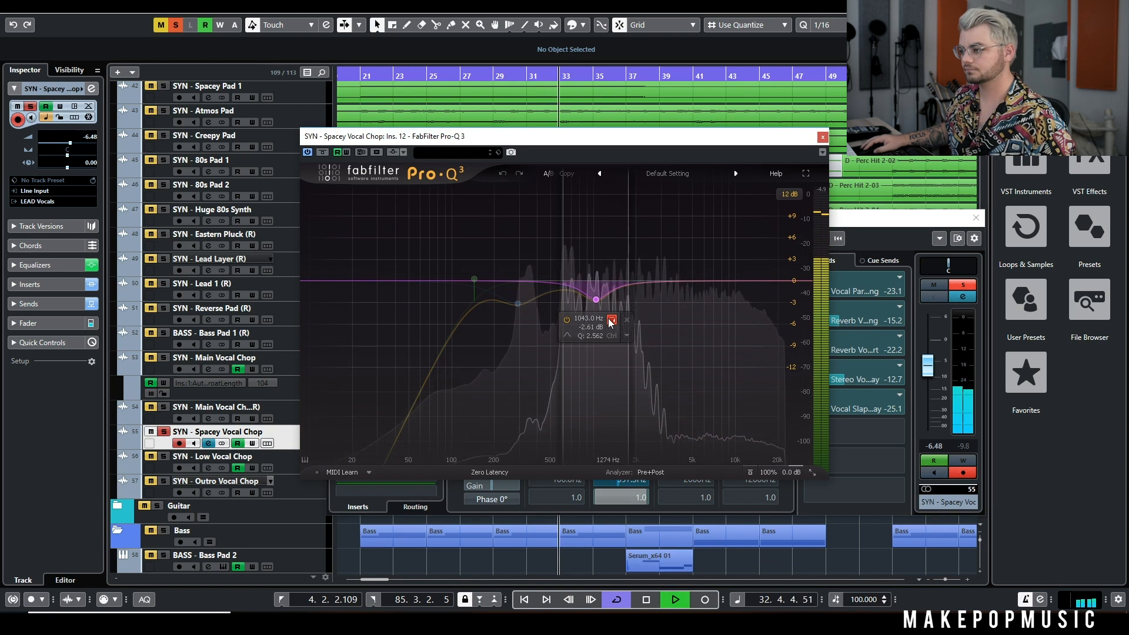
left_click(610, 321)
key("space")
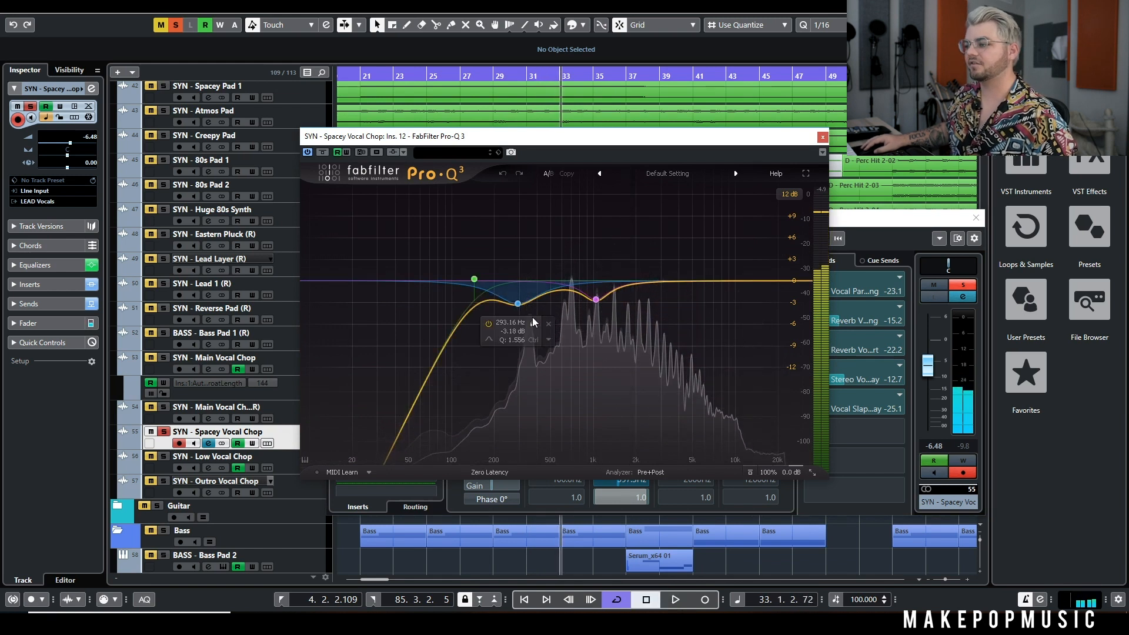
left_click(822, 137)
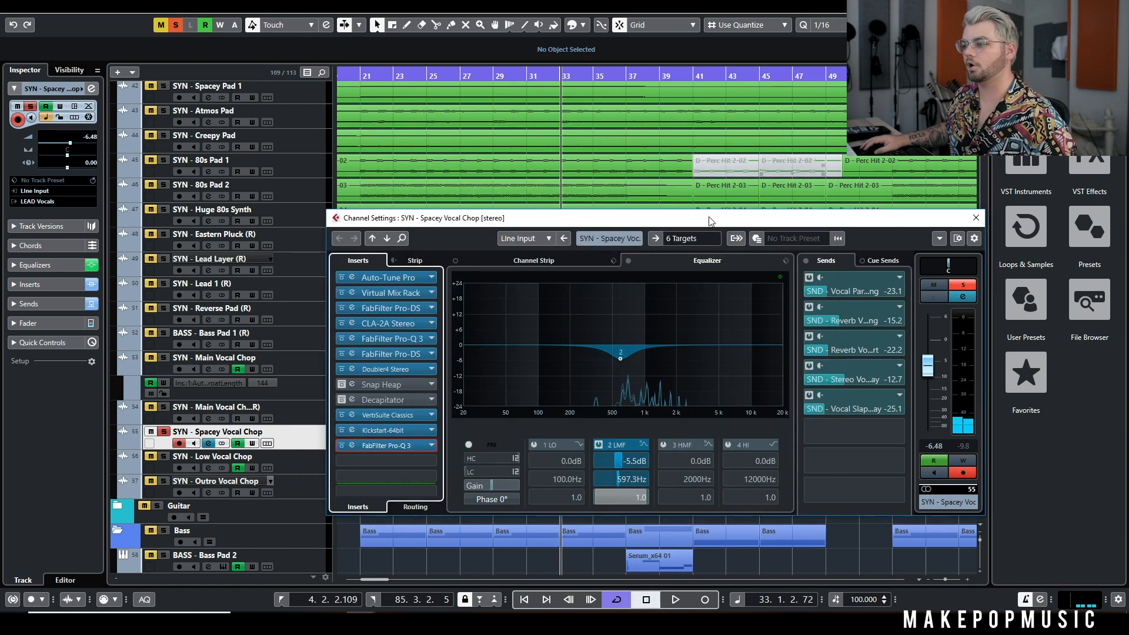
key("Escape")
left_click(164, 408)
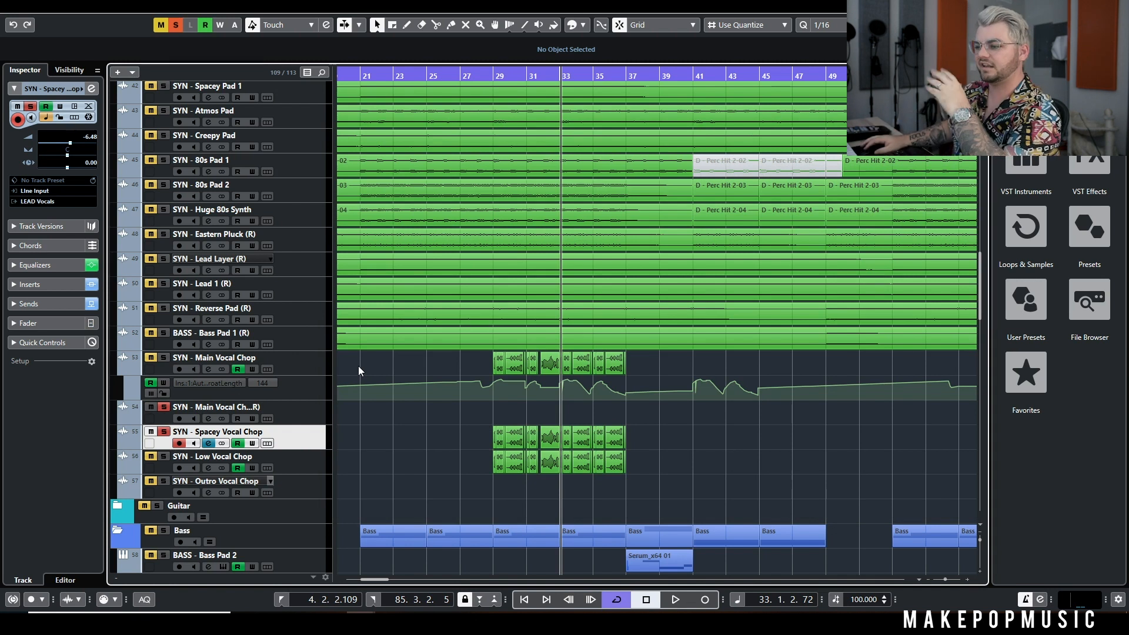
left_click(208, 443)
key("Escape")
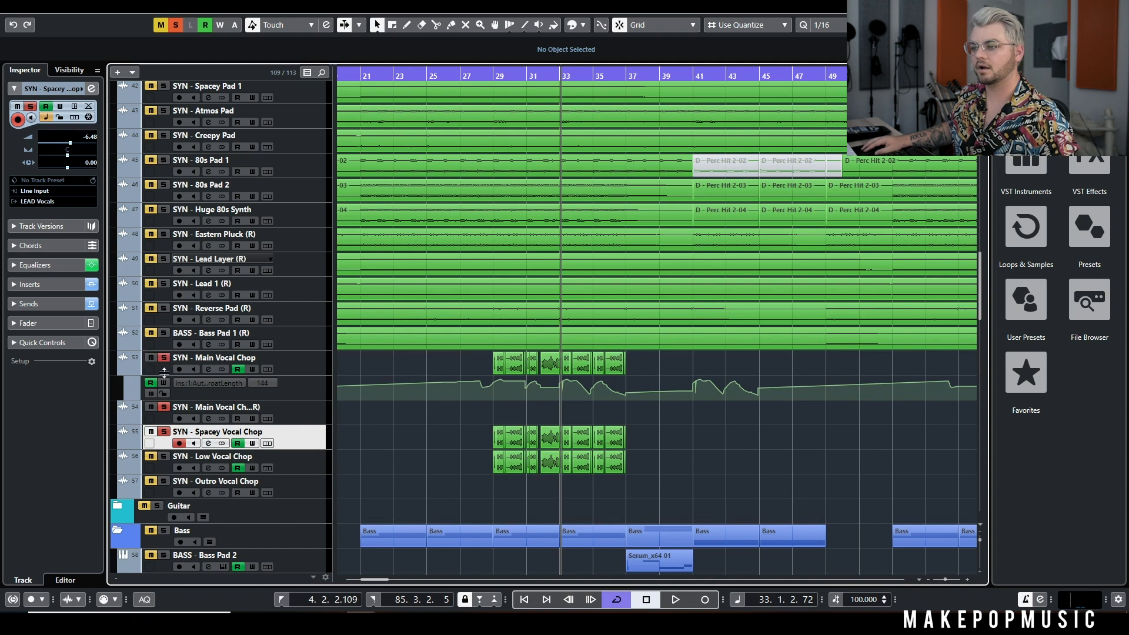
left_click(175, 25)
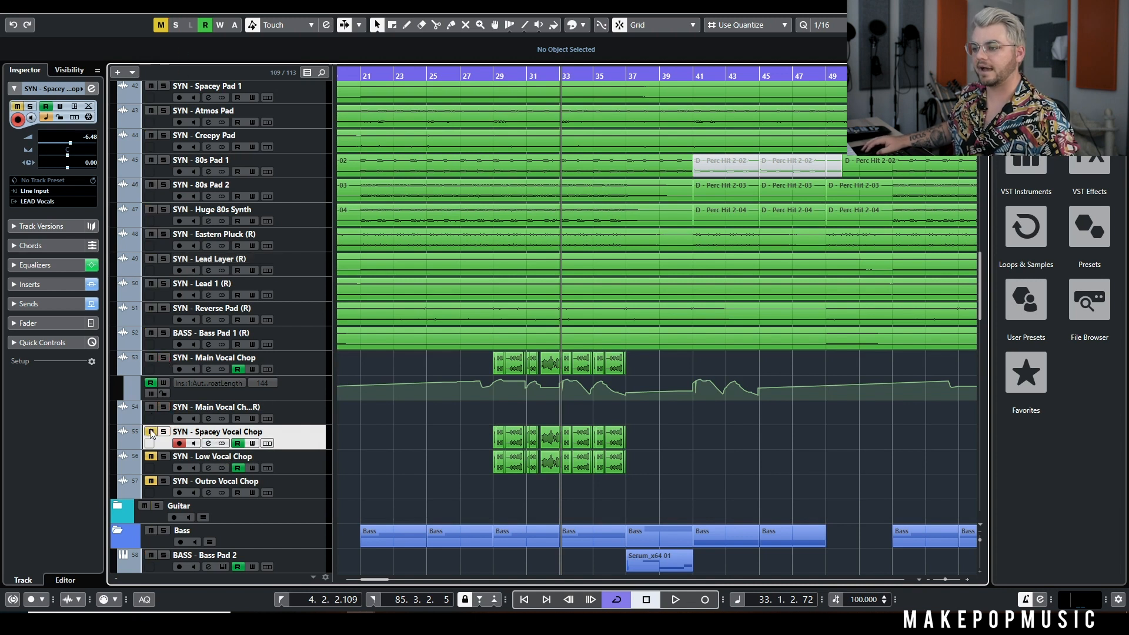
- Play the full mix from just before bar 29, toggling the Spacey Vocal Chop's mute for comparison and leaving it unmuted
left_click(491, 74)
key("space")
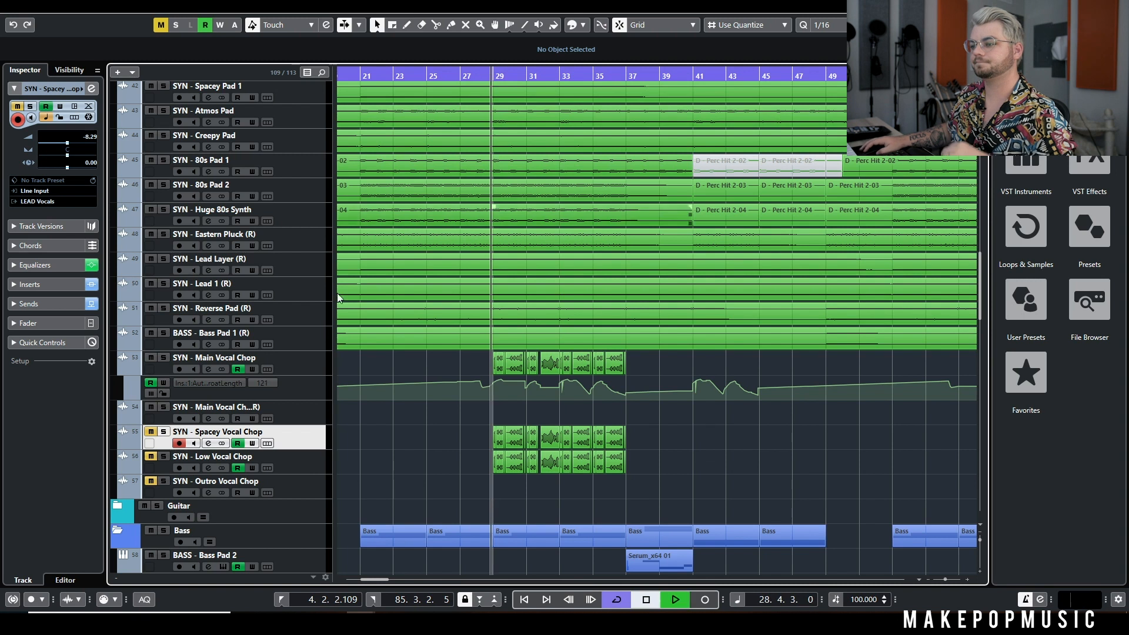
left_click(150, 434)
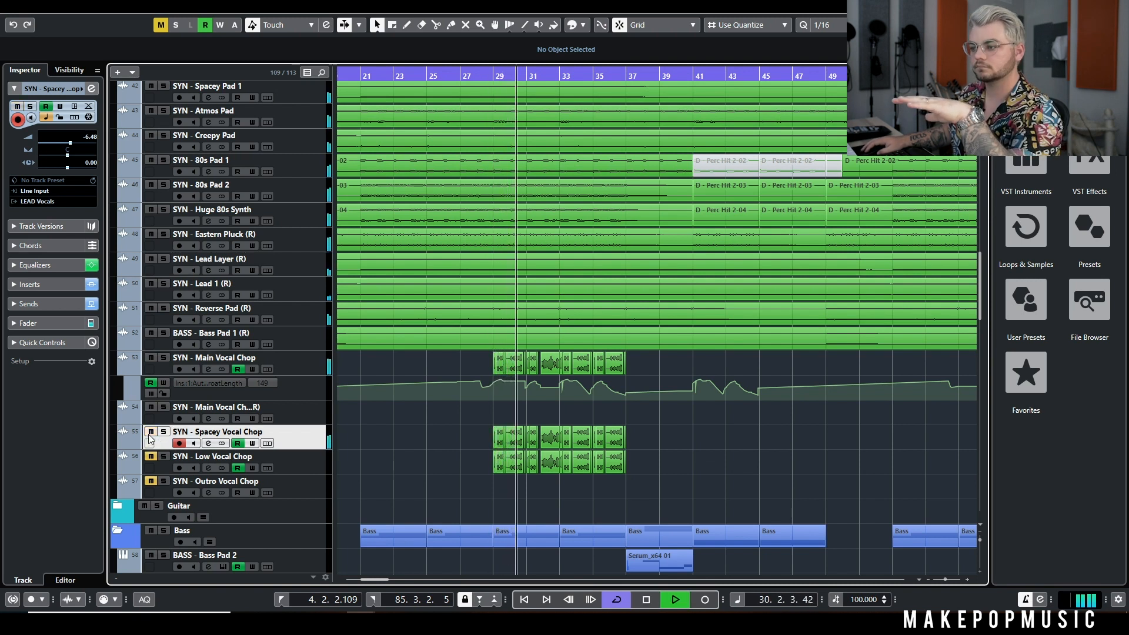
left_click(151, 433)
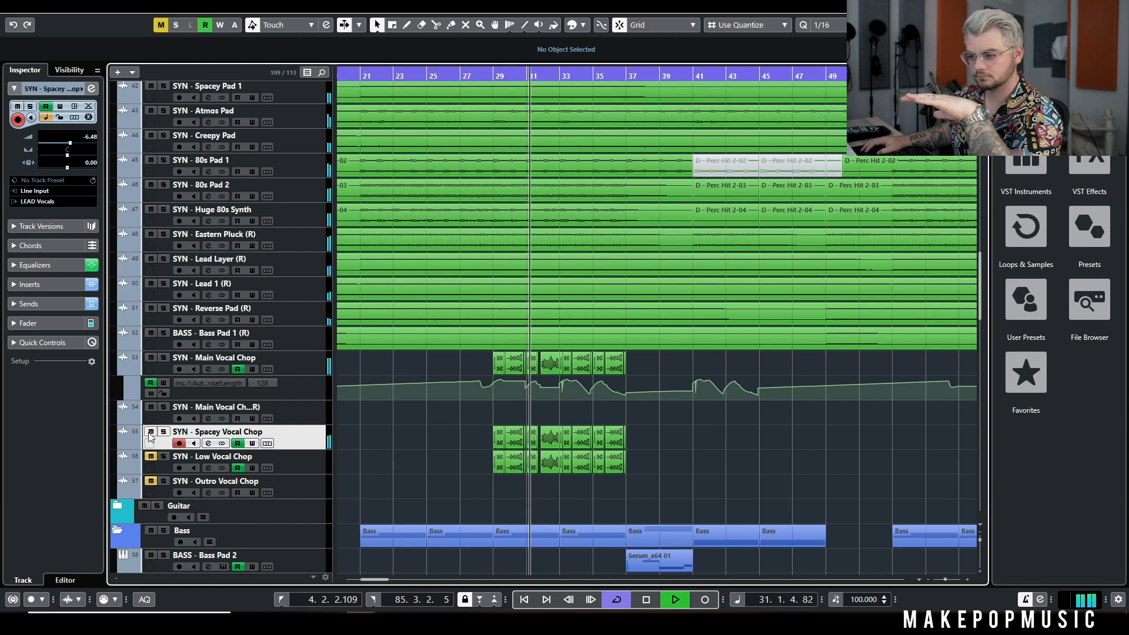
left_click(151, 433)
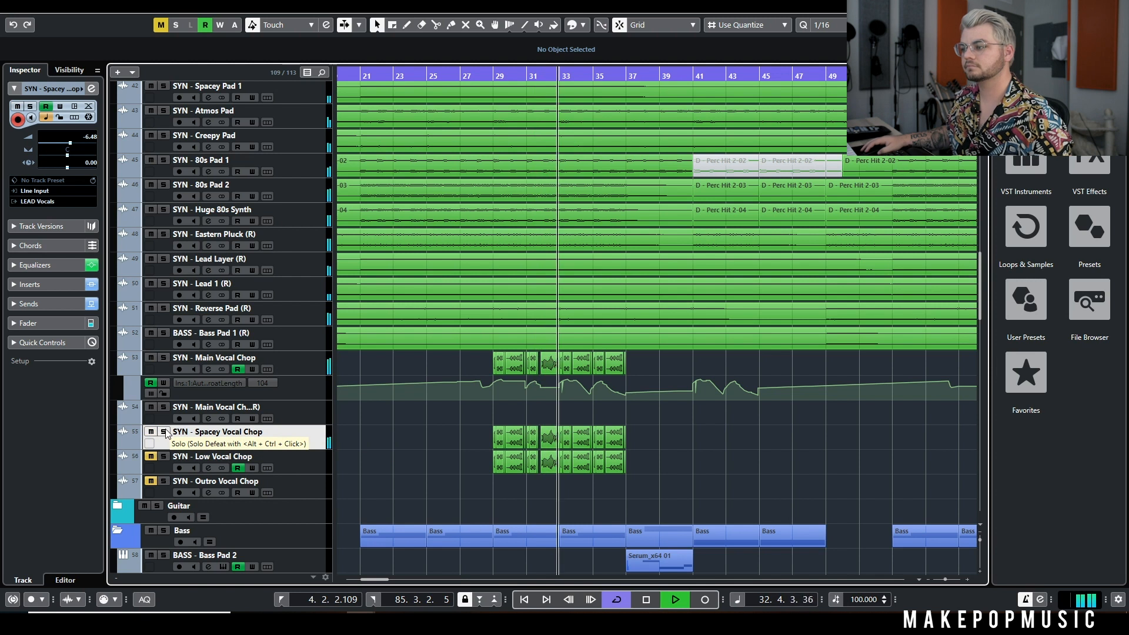
key("space")
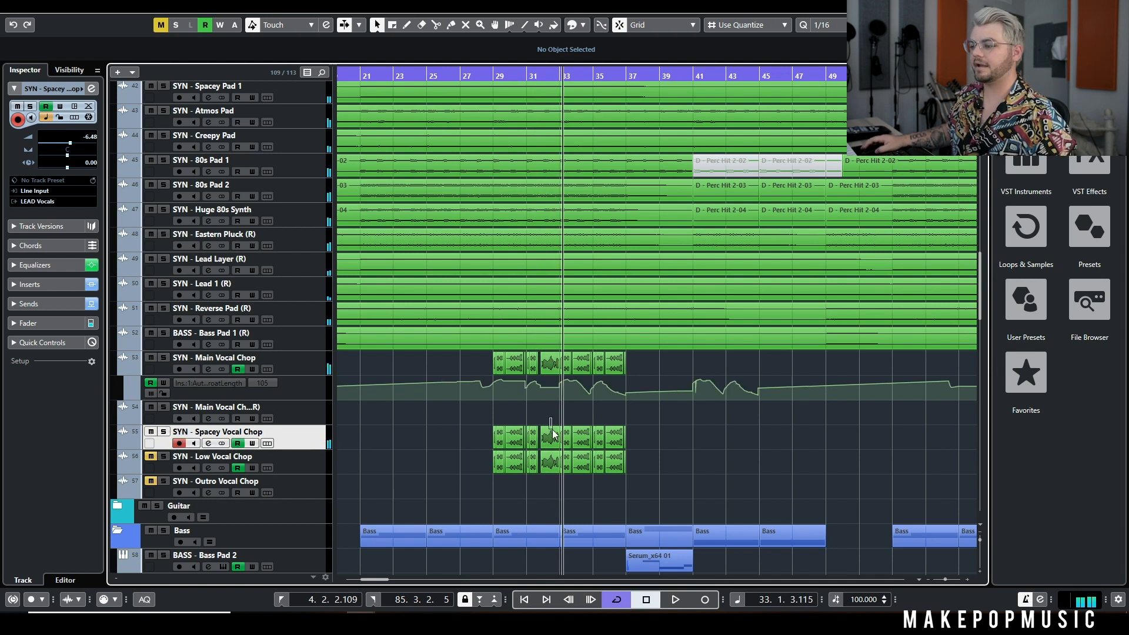
- Solo the Main and Spacey Vocal Chops together, play them from bar 31, and release the solos to hear the full mix
left_click(552, 430)
left_click(162, 358)
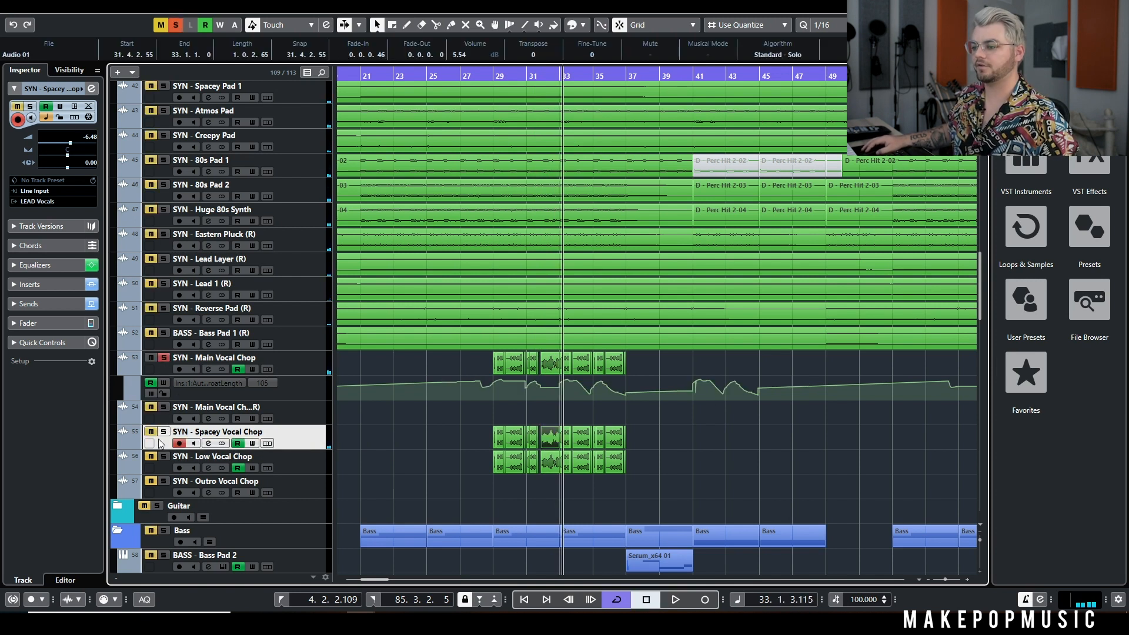
left_click(527, 75)
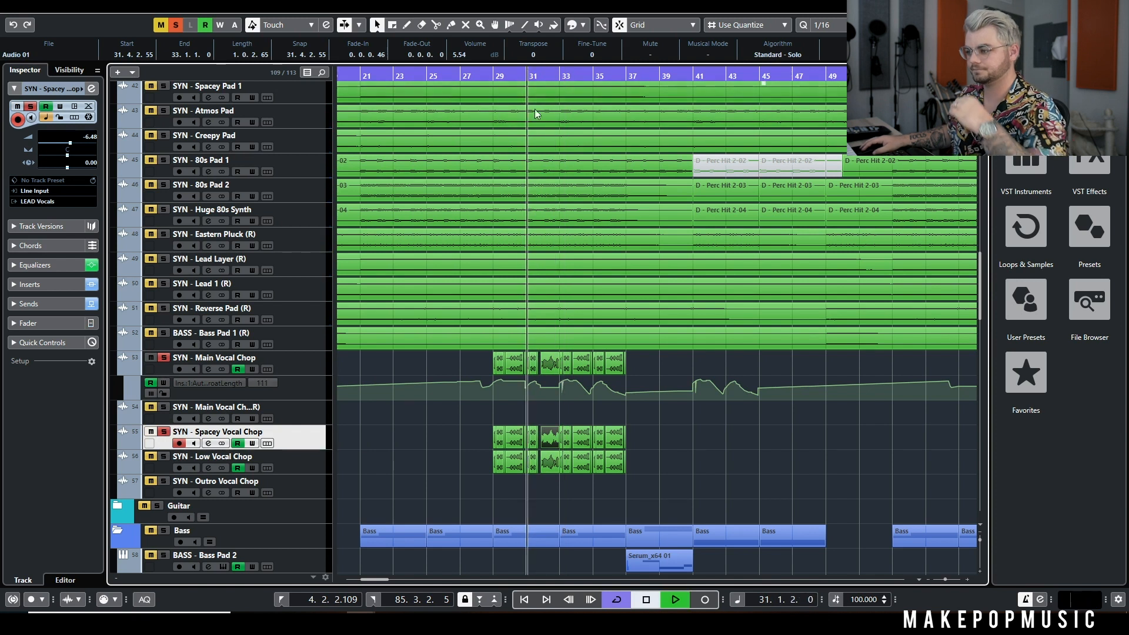
key("space")
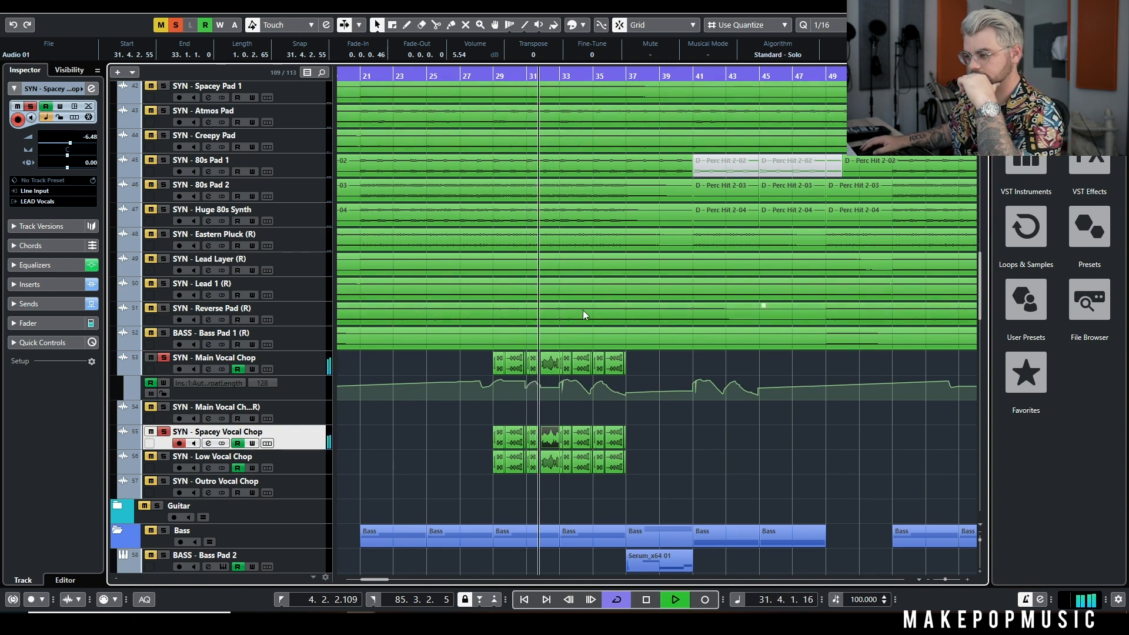
left_click(163, 358)
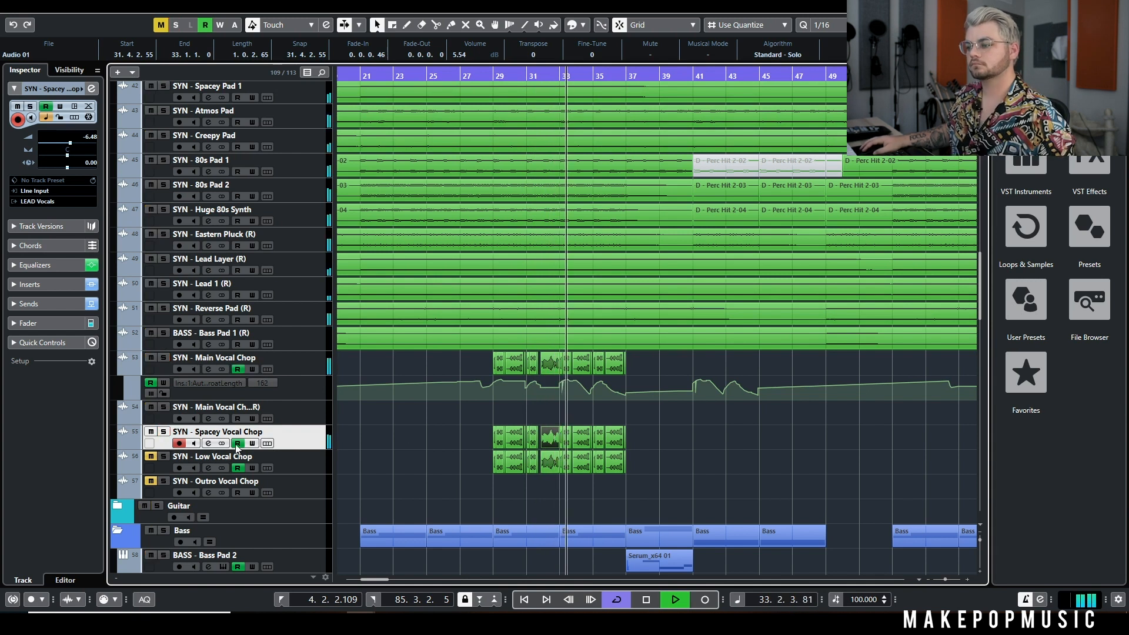
- Solo the Low Vocal Chop, open its channel settings and bring up its VerbSuite Classics insert
left_click(164, 456)
left_click(209, 469)
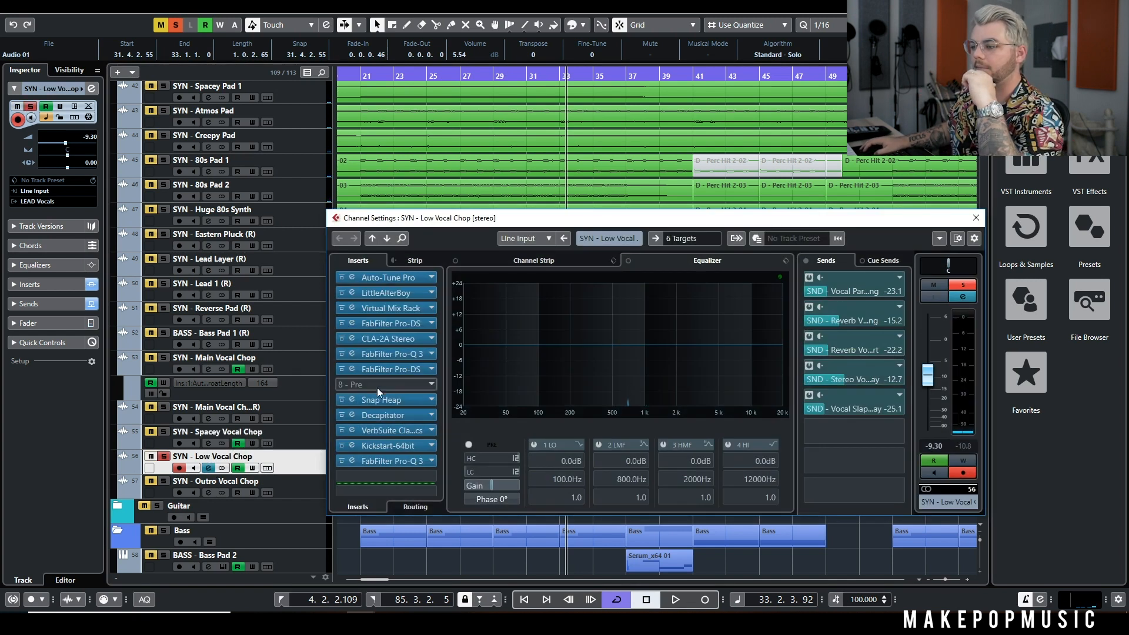
left_click(393, 434)
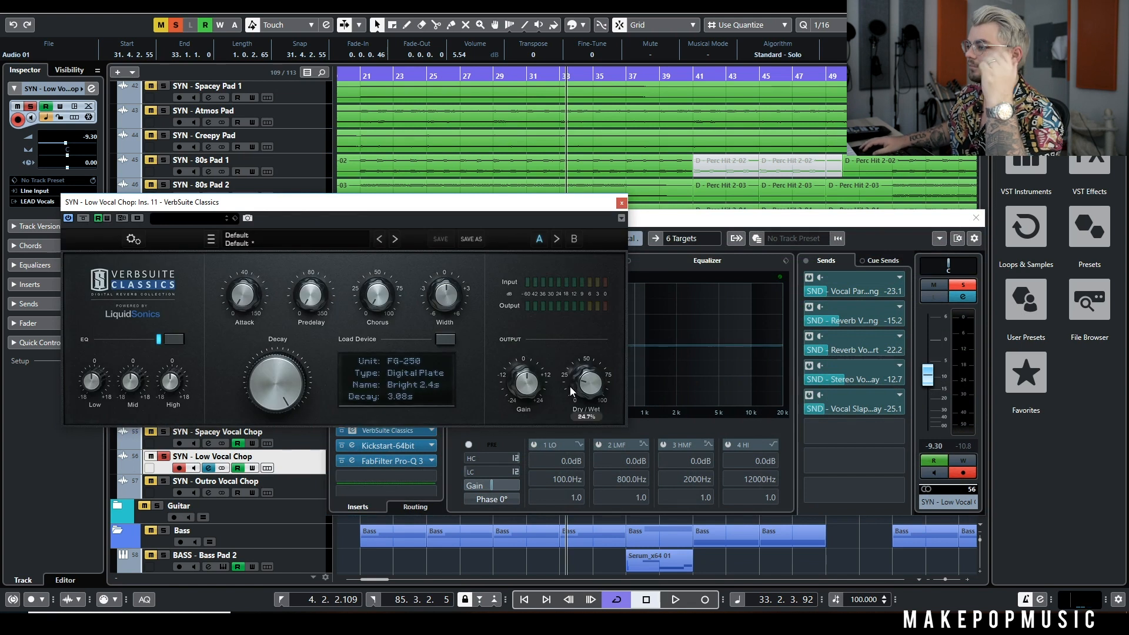
- Close the VerbSuite Classics insert and review the low cut in the Low Vocal Chop's final FabFilter Pro-Q 3
left_click(622, 201)
left_click(388, 460)
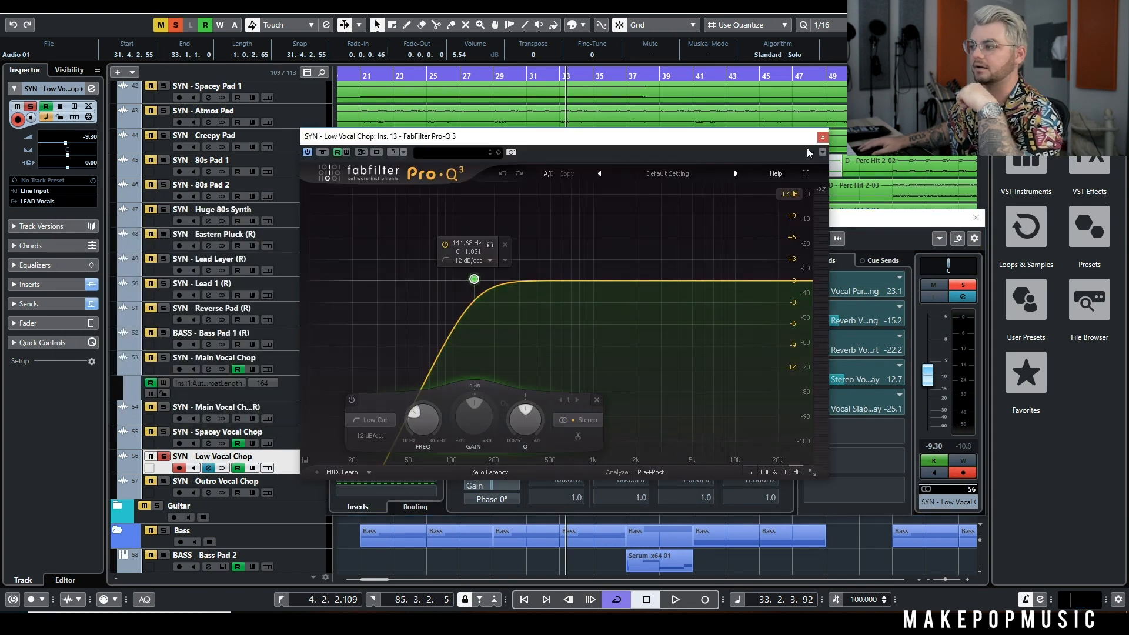
left_click(824, 139)
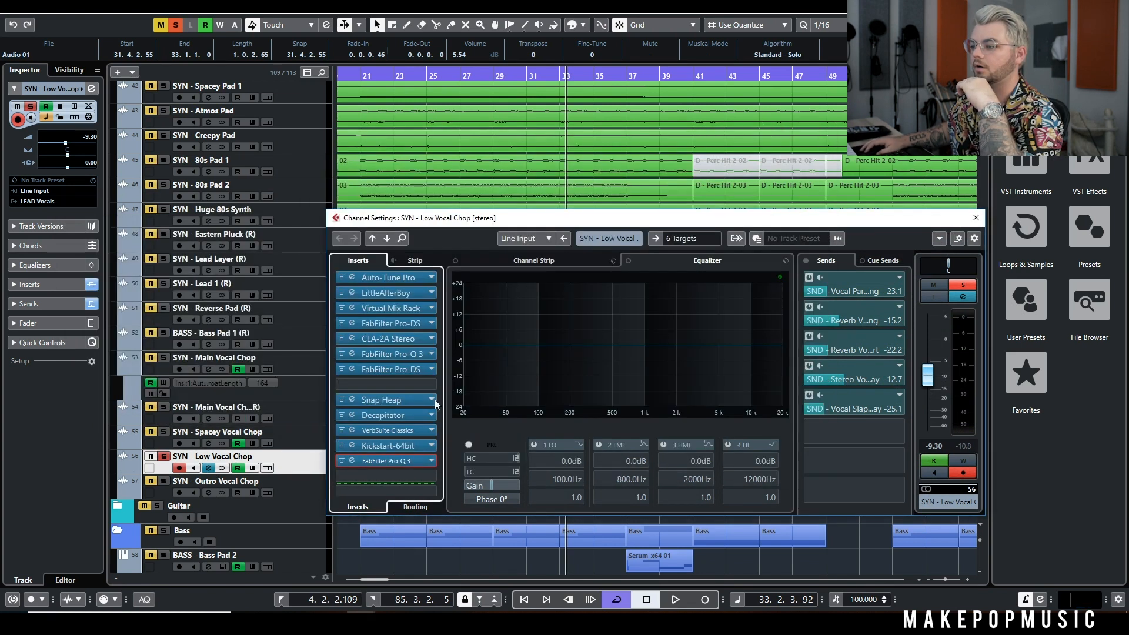
left_click(412, 460)
left_click(831, 142)
- Inspect the Low Vocal Chop's Auto-Tune Pro transpose setting and its LittleAlterBoy pitch and formant settings, closing each insert
left_click(415, 283)
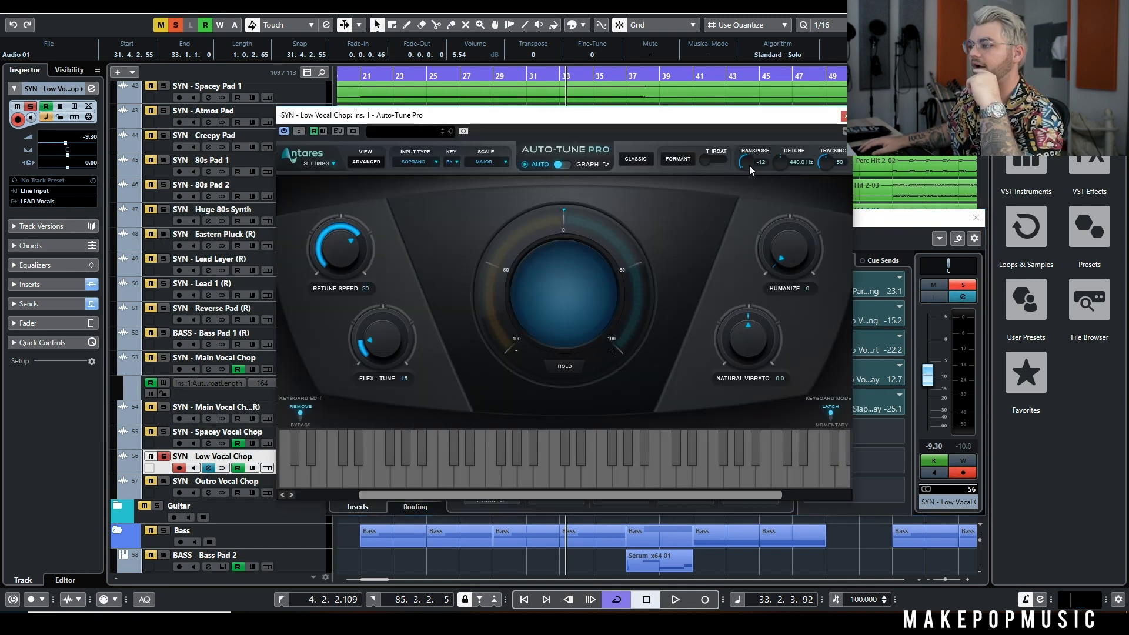
left_click(842, 116)
left_click(380, 294)
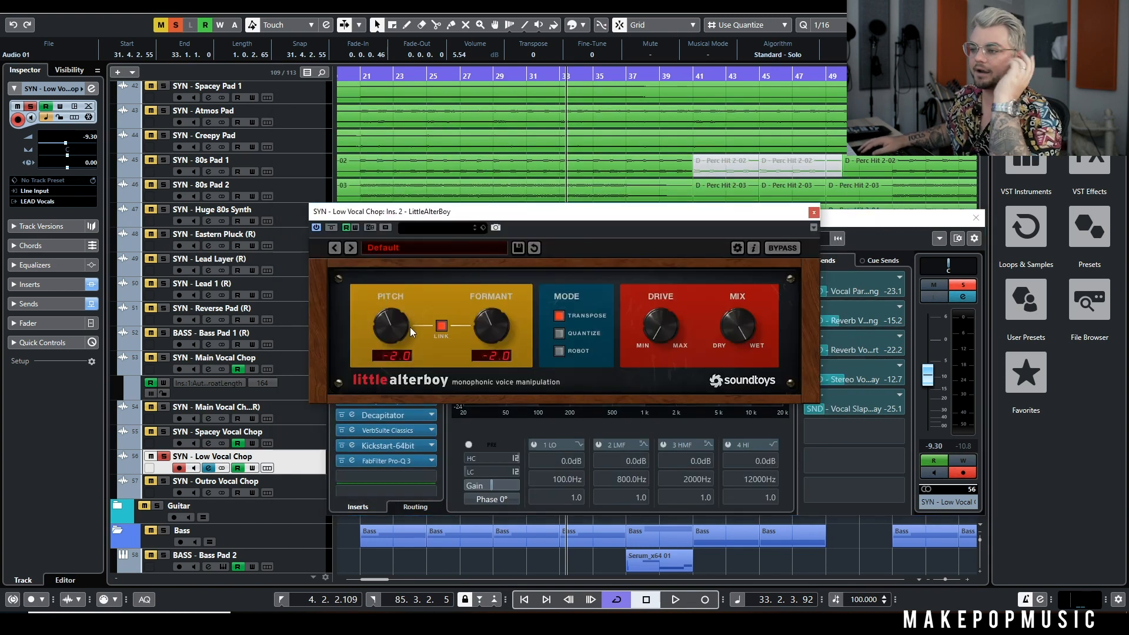
left_click(814, 213)
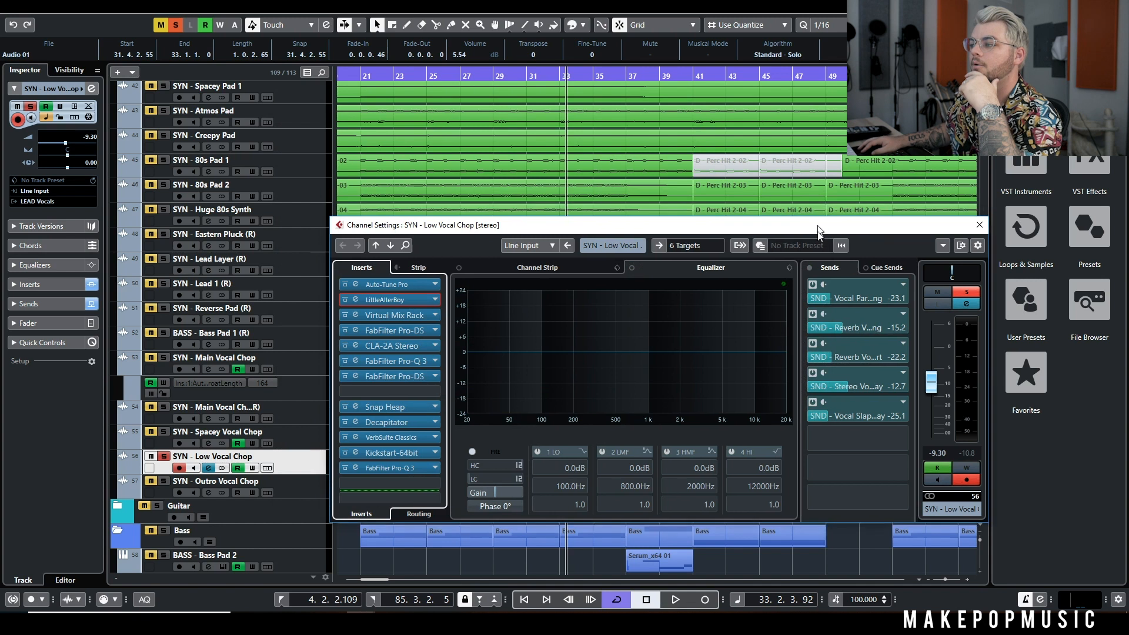
- Play the soloed Low Vocal Chop from just before bar 29, toggling its Snap Heap insert for comparison and leaving it active
left_click(951, 330)
left_click(494, 73)
key("space")
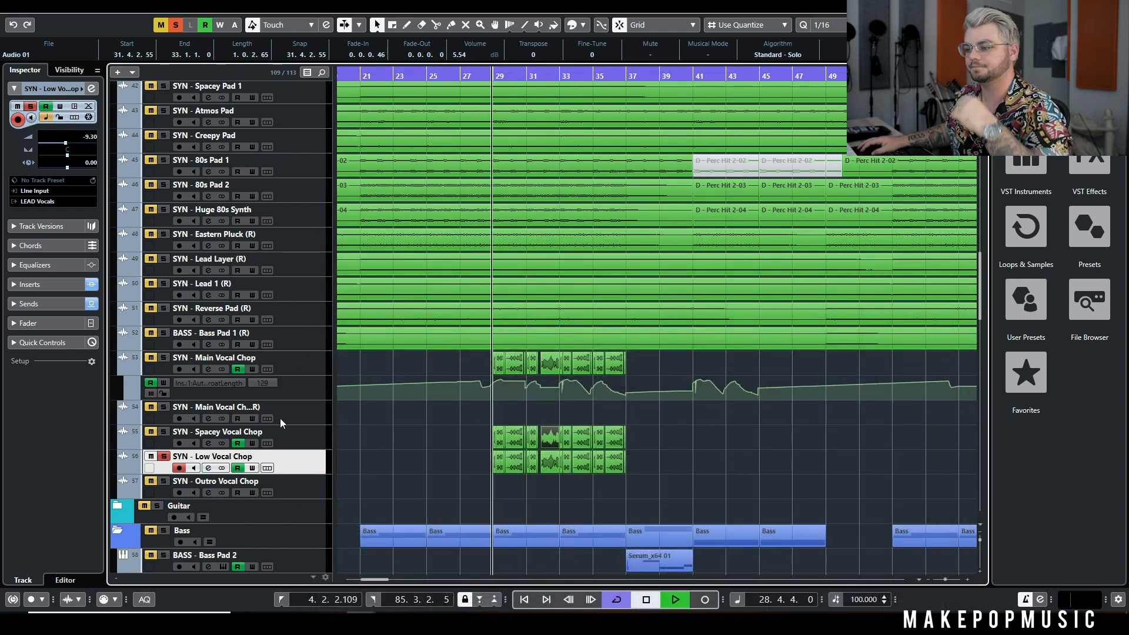
left_click(209, 468)
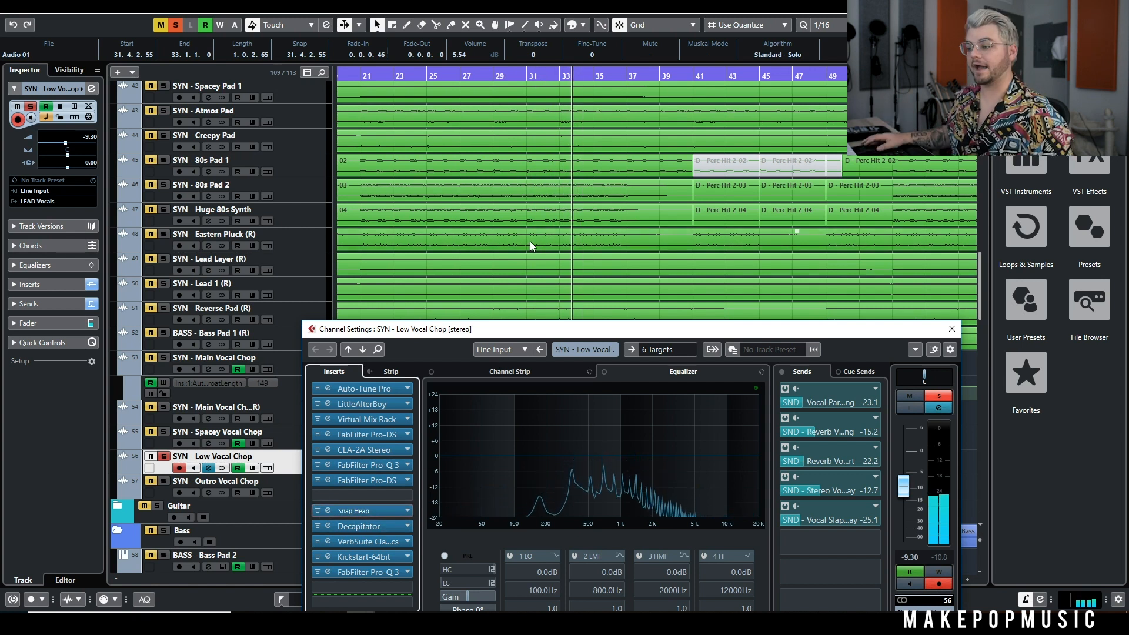
left_click(319, 511)
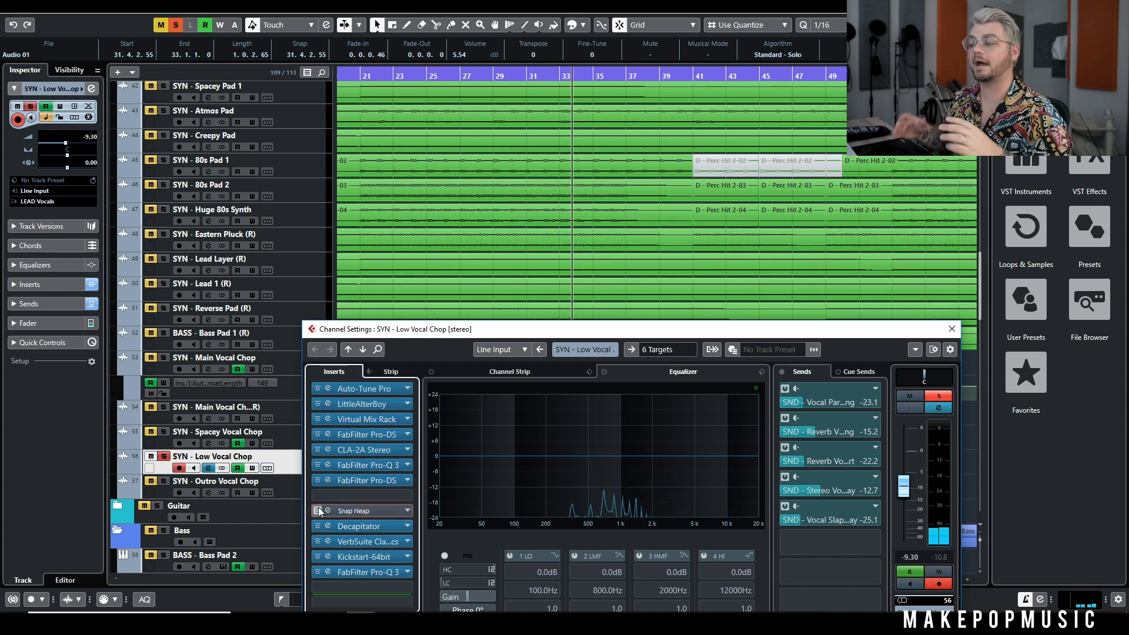
left_click(317, 511)
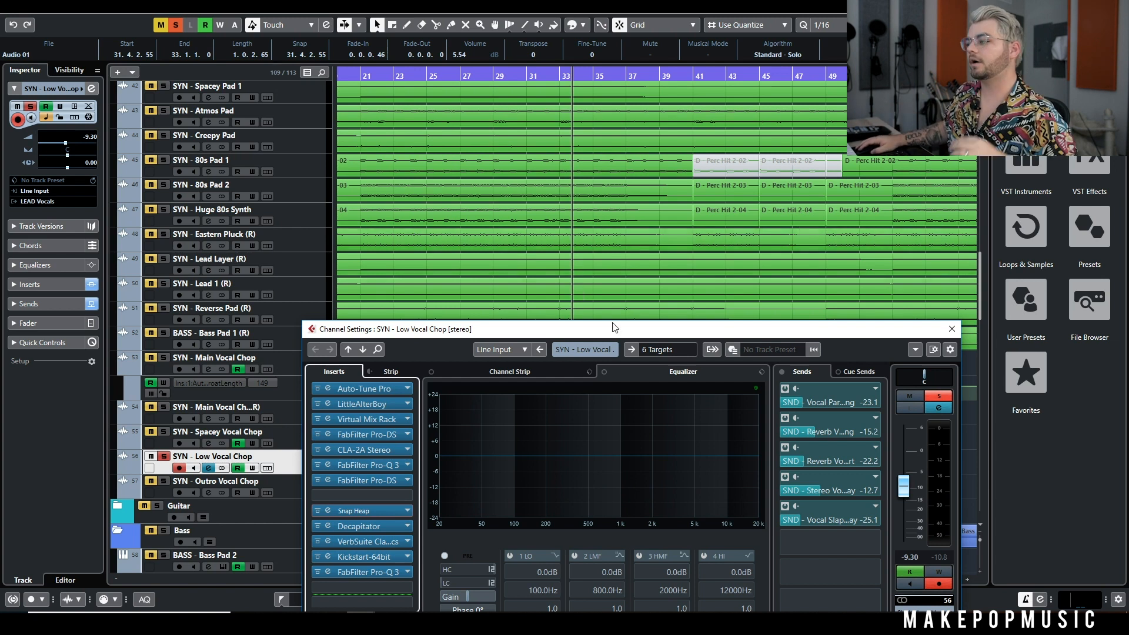
left_click(953, 328)
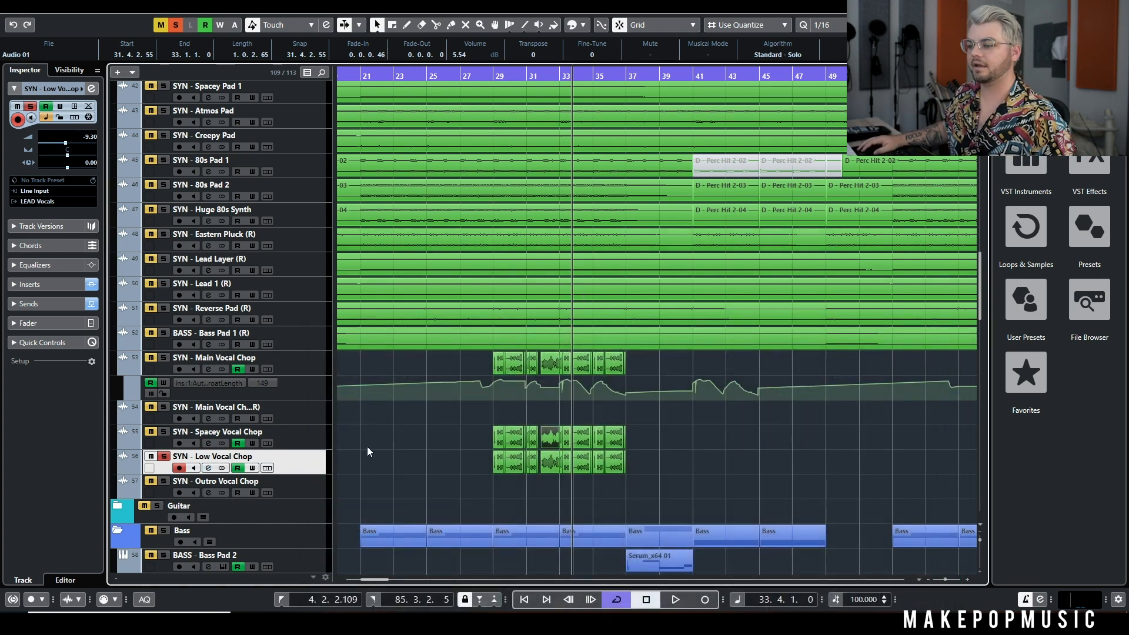
- Release the Low Vocal Chop's solo and play the full mix, toggling that track's mute for comparison
left_click(165, 458)
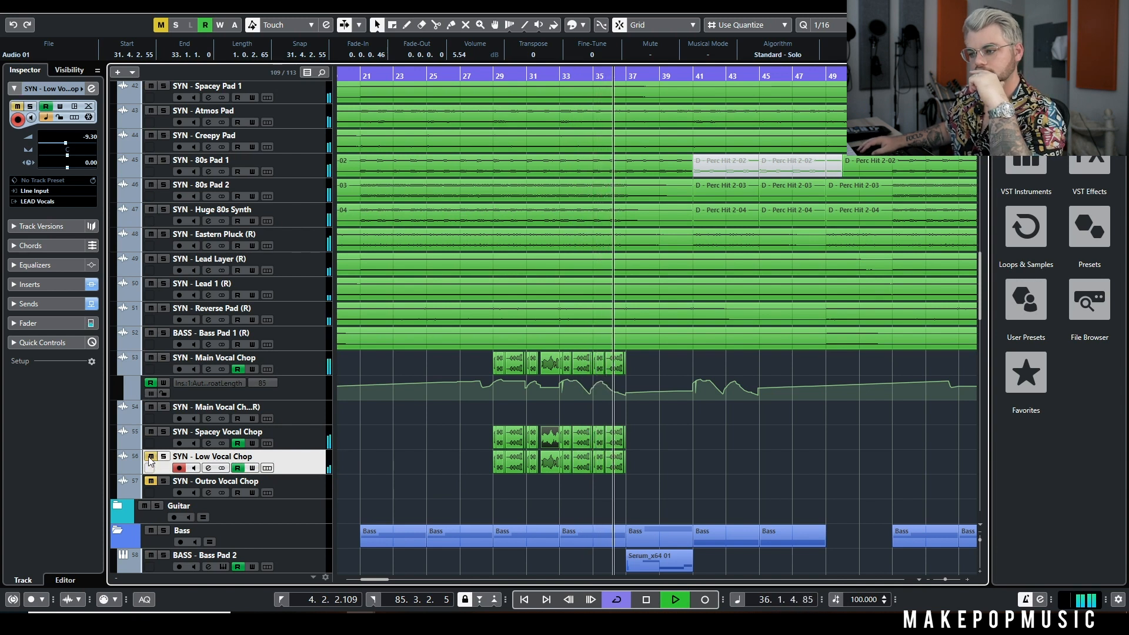
key("space")
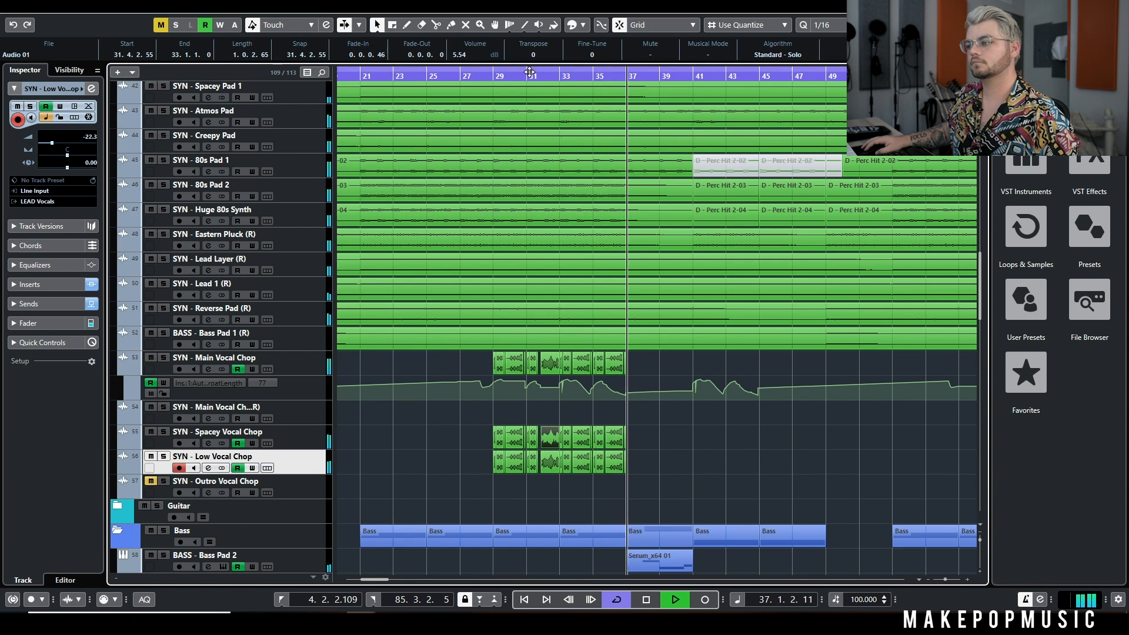
- Solo the Main, Spacey and Low Vocal Chops and play from just before bar 29, toggling layers before clearing all solos
left_click(164, 457)
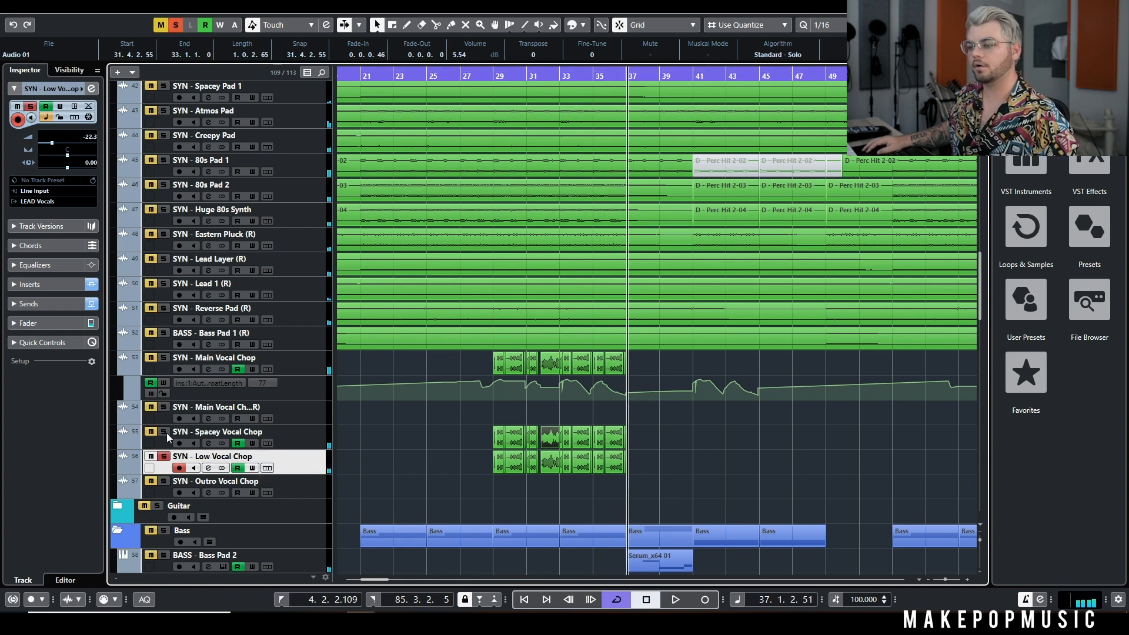
left_click(492, 73)
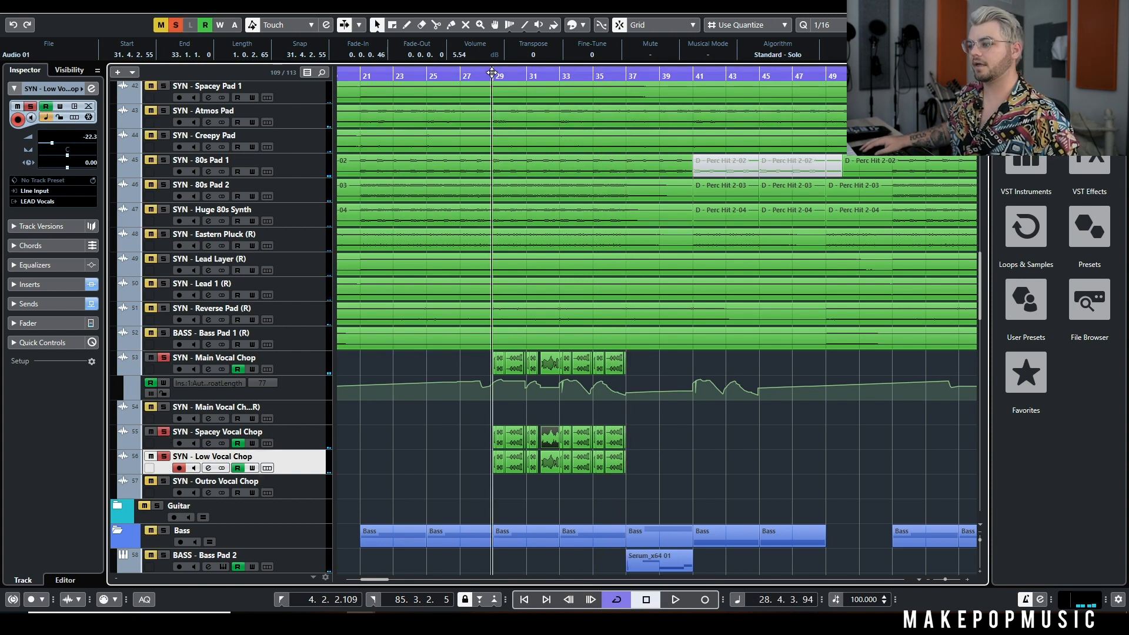
key("space")
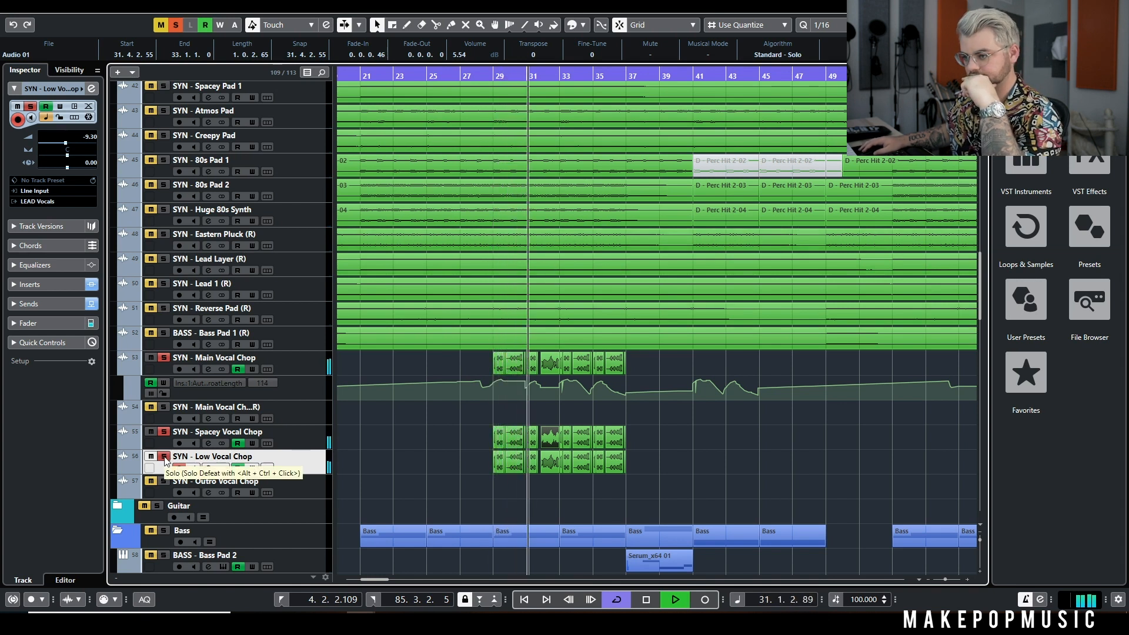
left_click(164, 458)
left_click(164, 432)
left_click(164, 456)
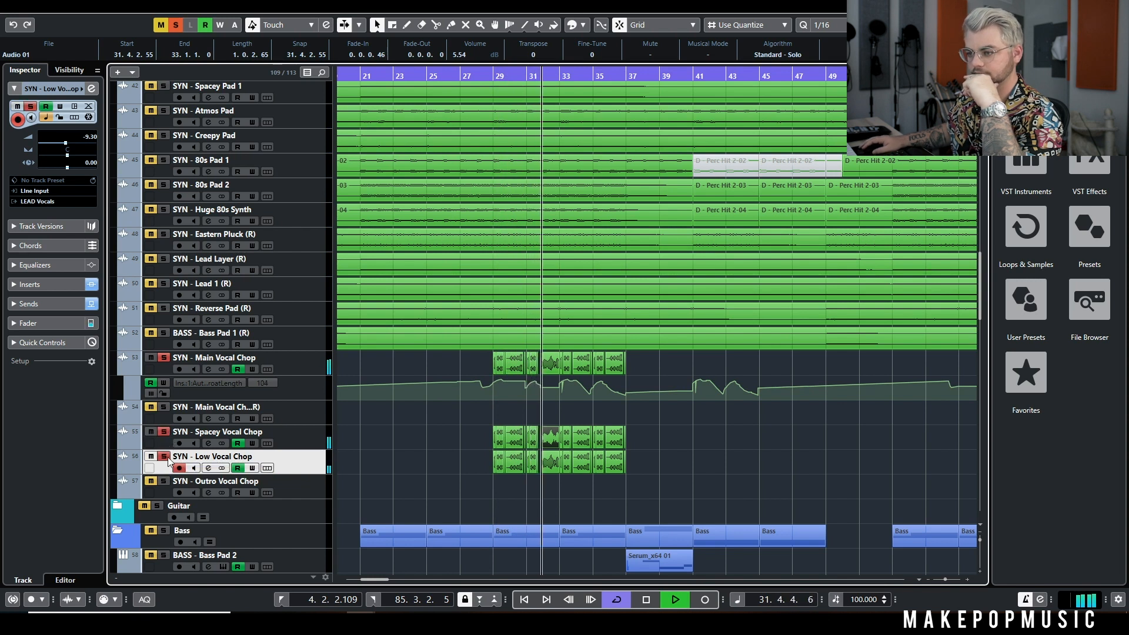
left_click(175, 27)
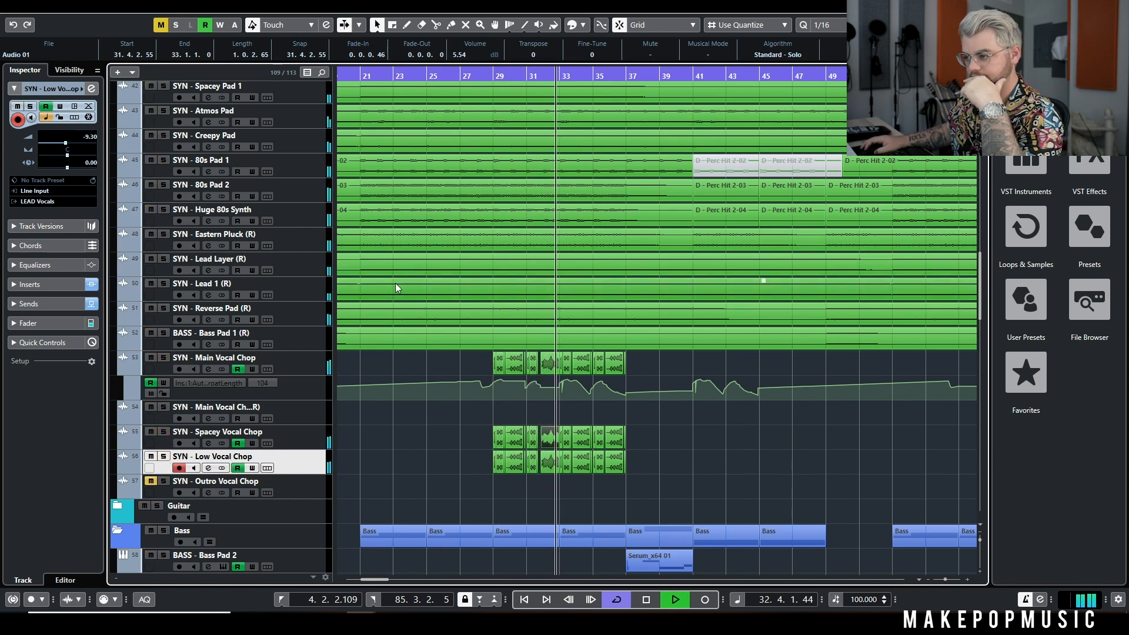
- Mute the Low and Spacey Vocal Chops and bypass the Main Vocal Chop's inserts from the first FabFilter Pro-Q 3 onward
left_click(151, 457)
left_click(150, 433)
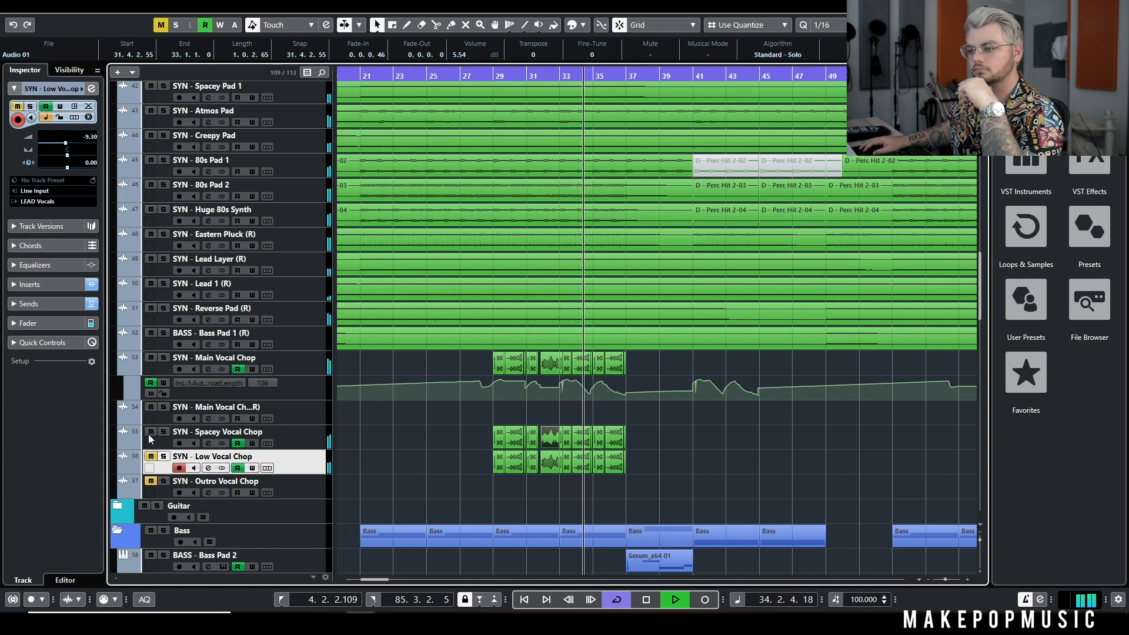
left_click(209, 369)
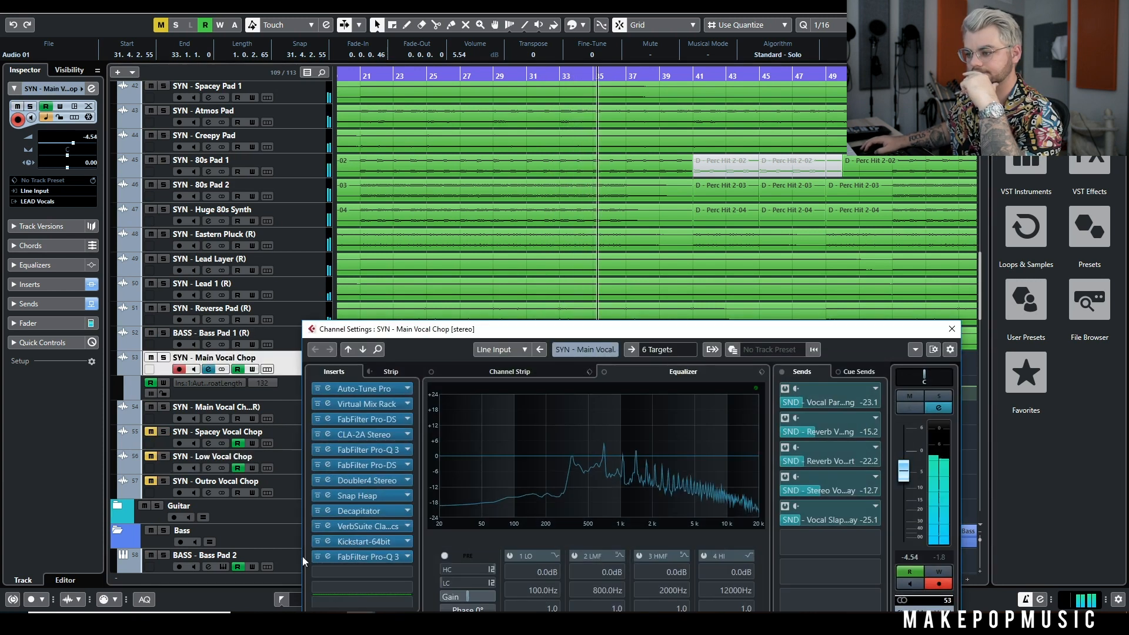
left_click_drag(316, 516, 316, 435)
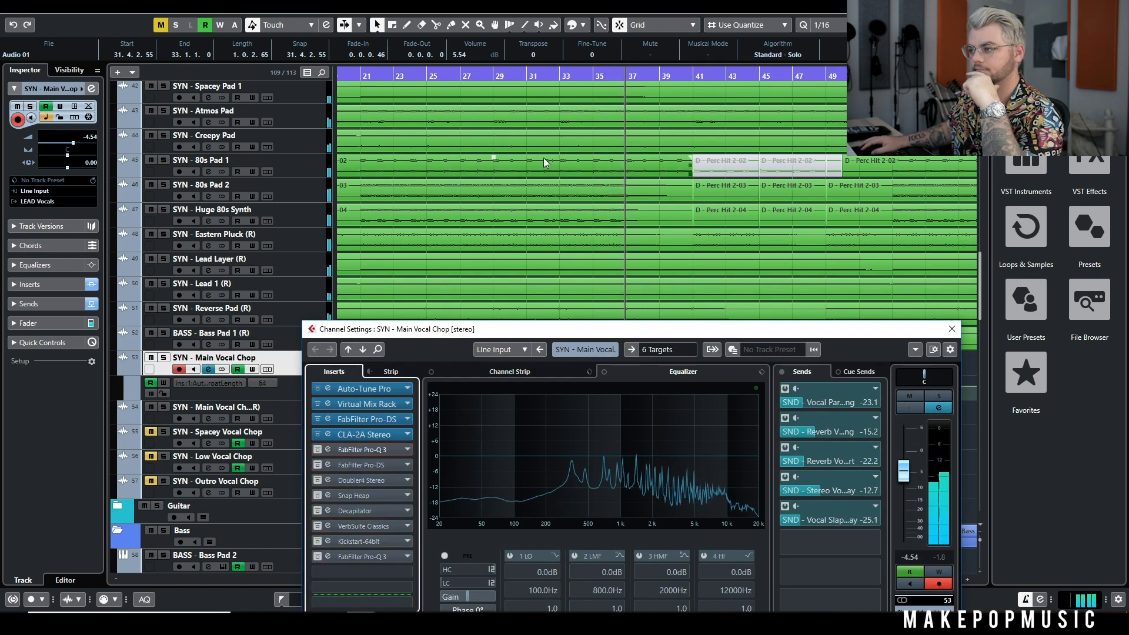
- Play the stripped-back mix from about bar 30, briefly soloing the Main Vocal Chop, and stop playback with the solo released
key("space")
left_click(532, 76)
left_click_drag(512, 74, 508, 75)
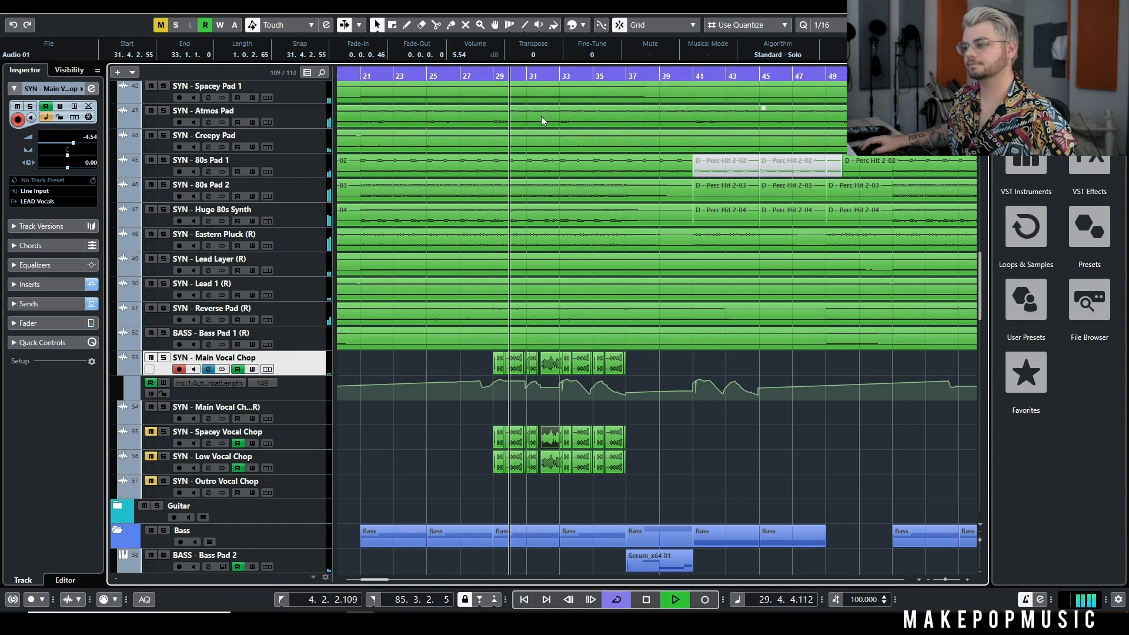
left_click(164, 358)
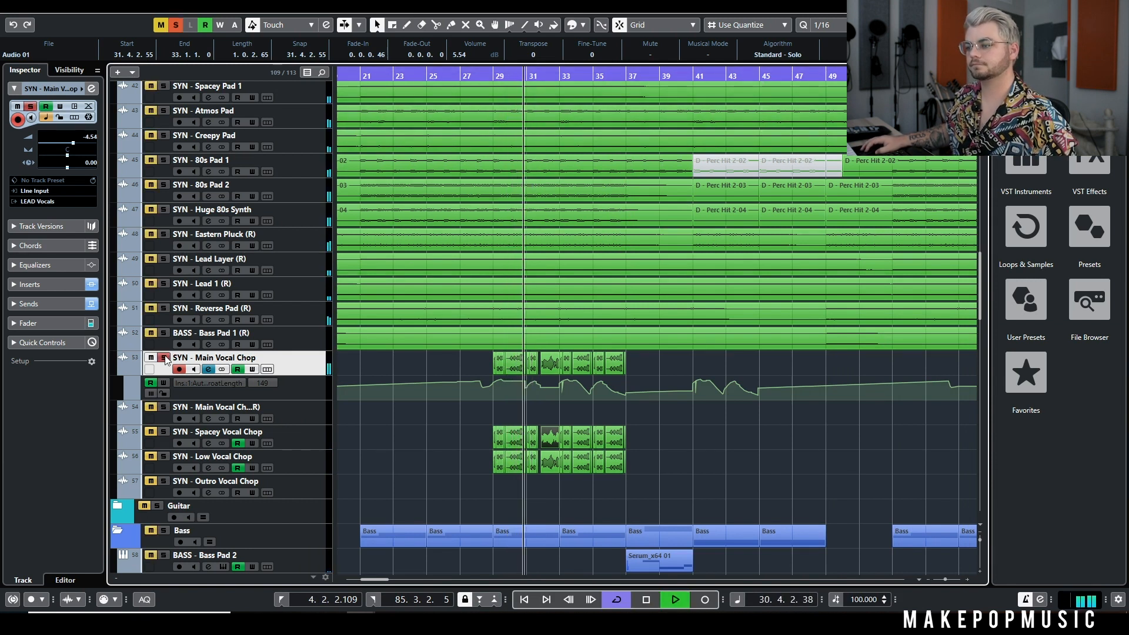
key("space")
left_click(163, 357)
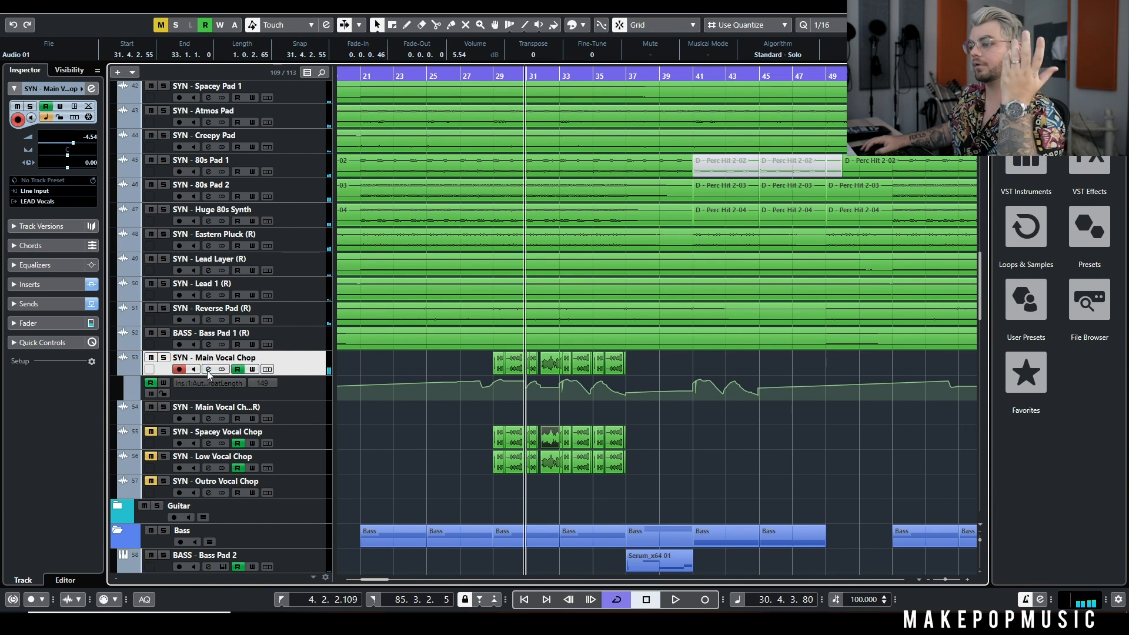
- Reactivate all bypassed inserts on the Main Vocal Chop, from FabFilter Pro-Q 3 through the final EQ, and close its channel settings
left_click(209, 369)
left_click(318, 465)
left_click(318, 480)
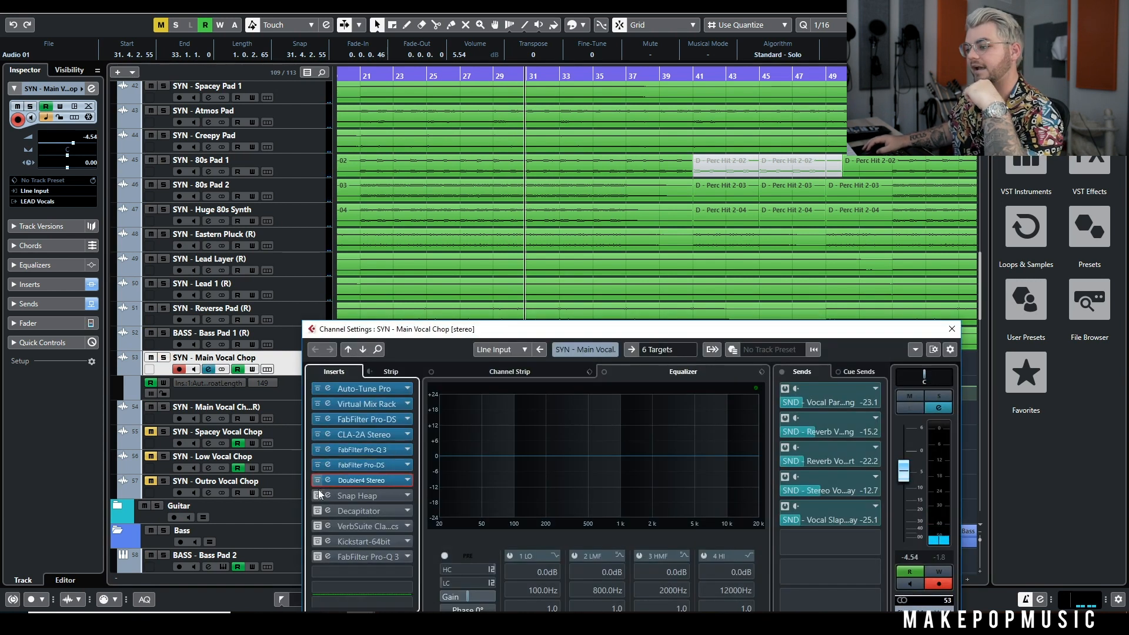
left_click(316, 496)
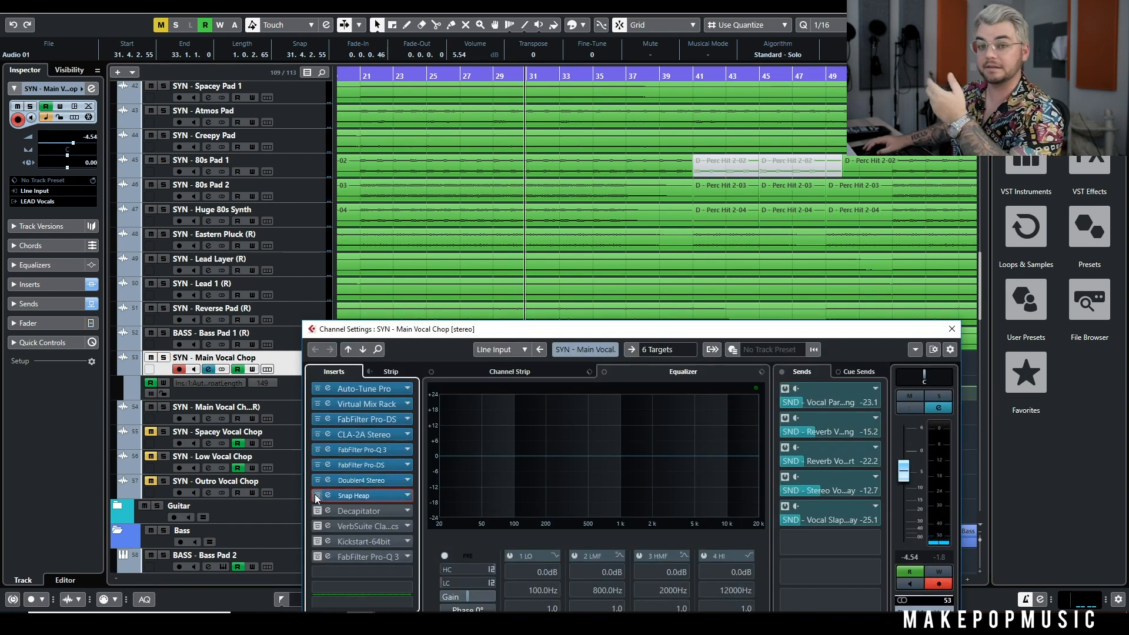
left_click(317, 525)
left_click(317, 541)
left_click(318, 556)
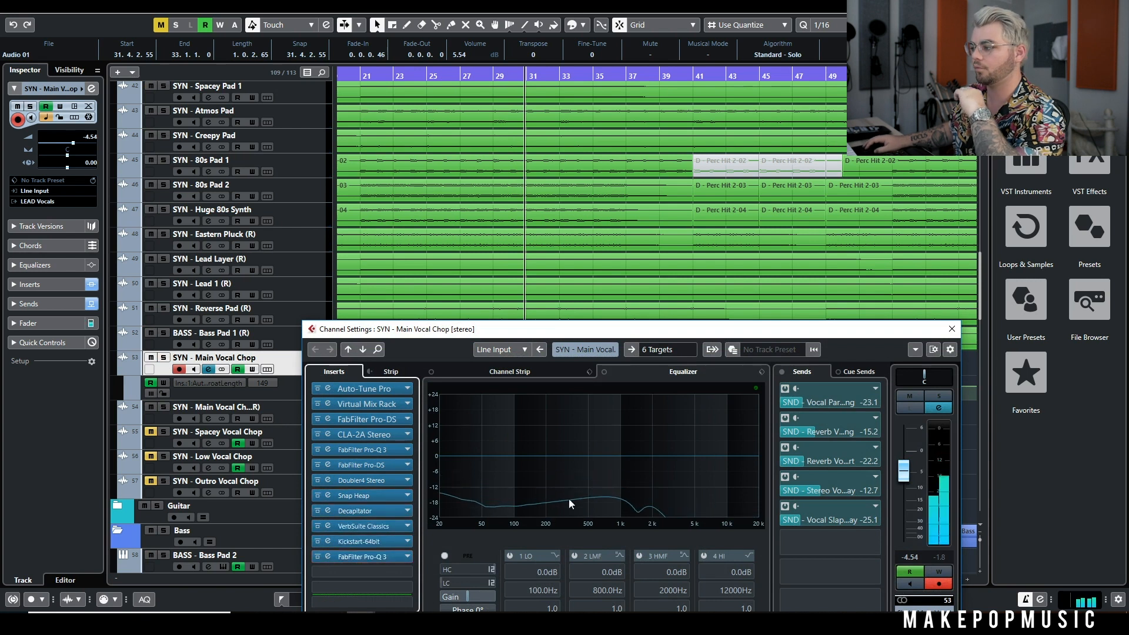
left_click(951, 330)
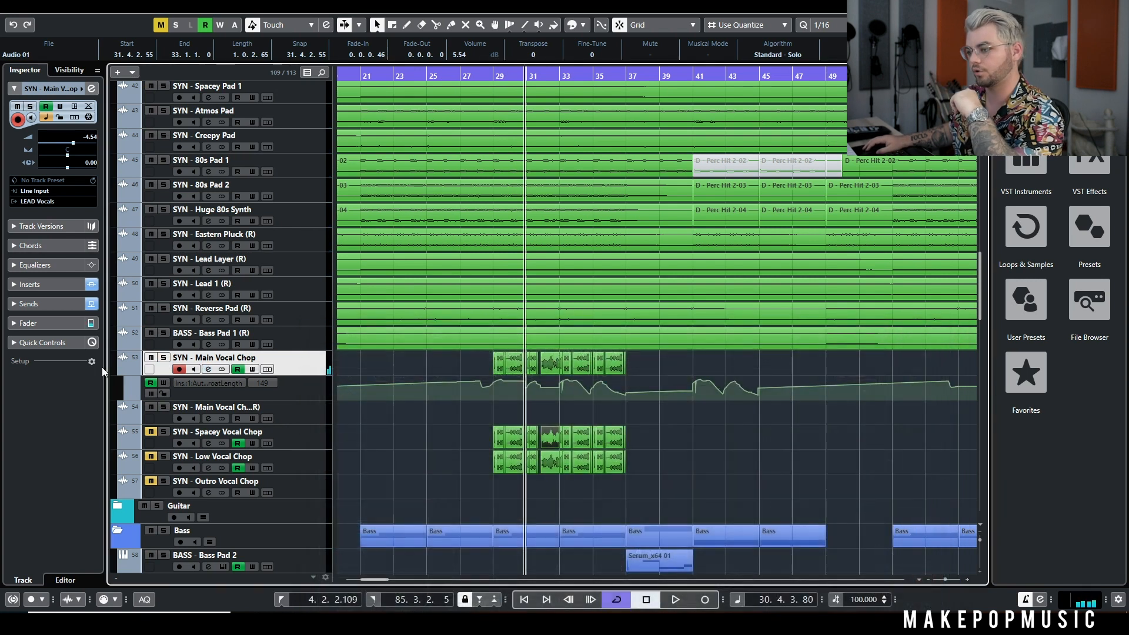
- Unmute the Spacey and Low Vocal Chops and clear the event selection
left_click(207, 444)
left_click(150, 447)
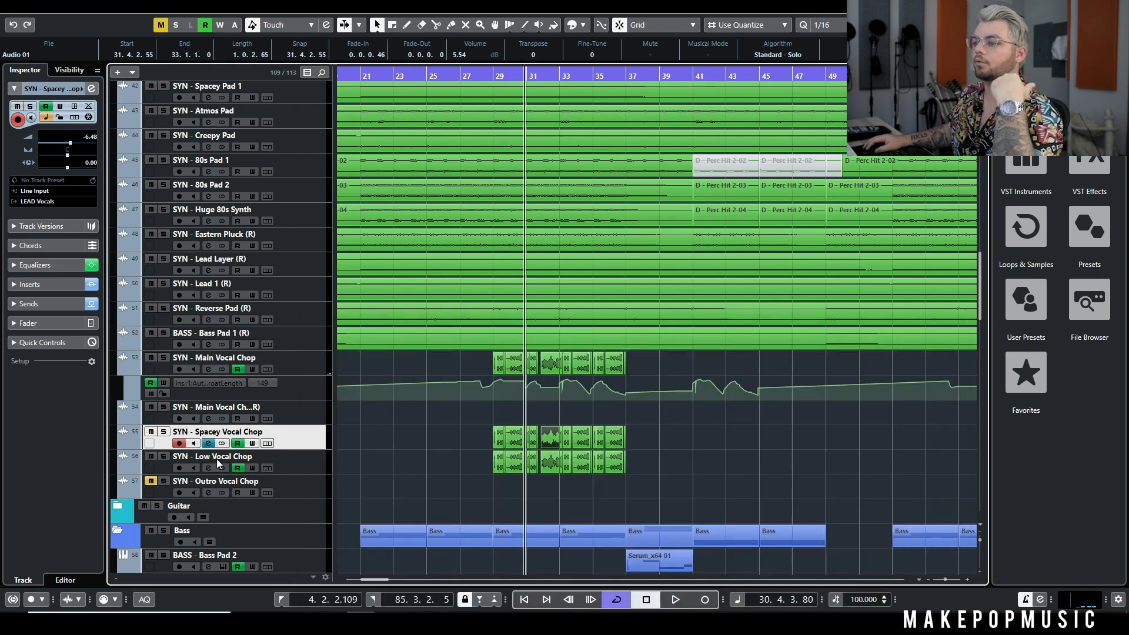
left_click(394, 437)
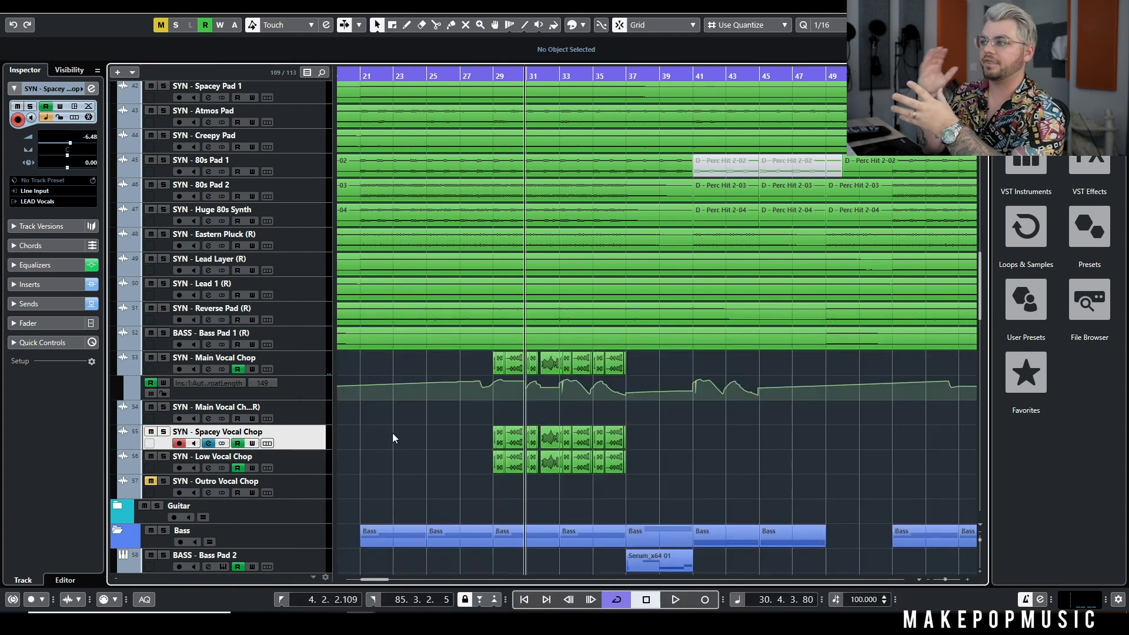